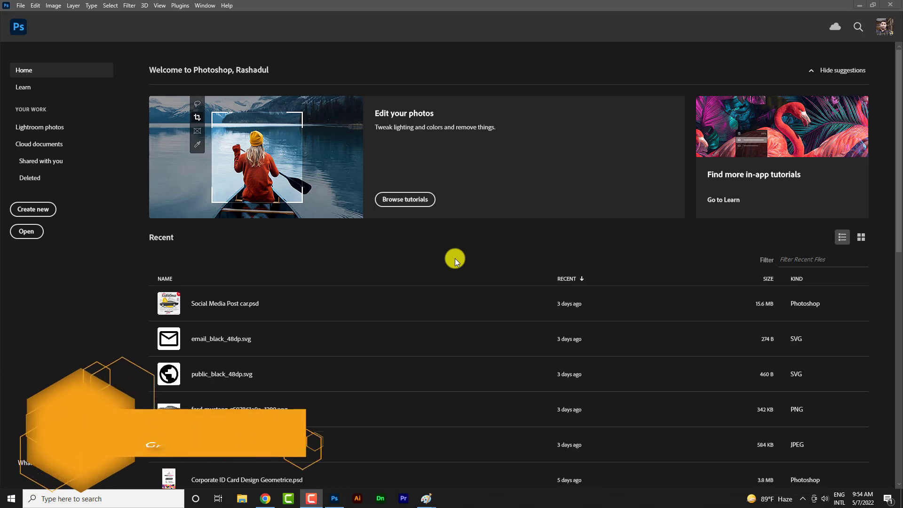
Create a 1980 × 720 px, 300 ppi document named Website Banner Design
{"action": "left_click", "coordinate": [32, 210]}
{"action": "type", "text": "Website"}
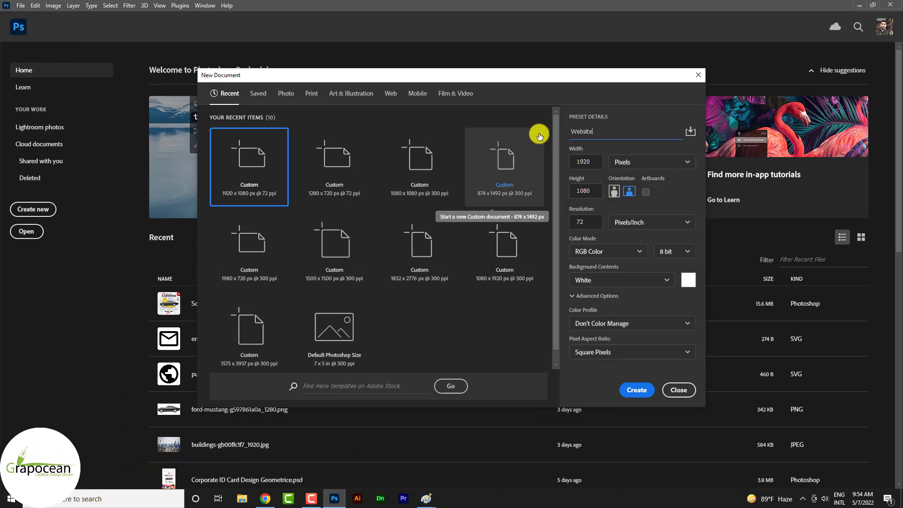
{"action": "type", "text": "Banner Design"}
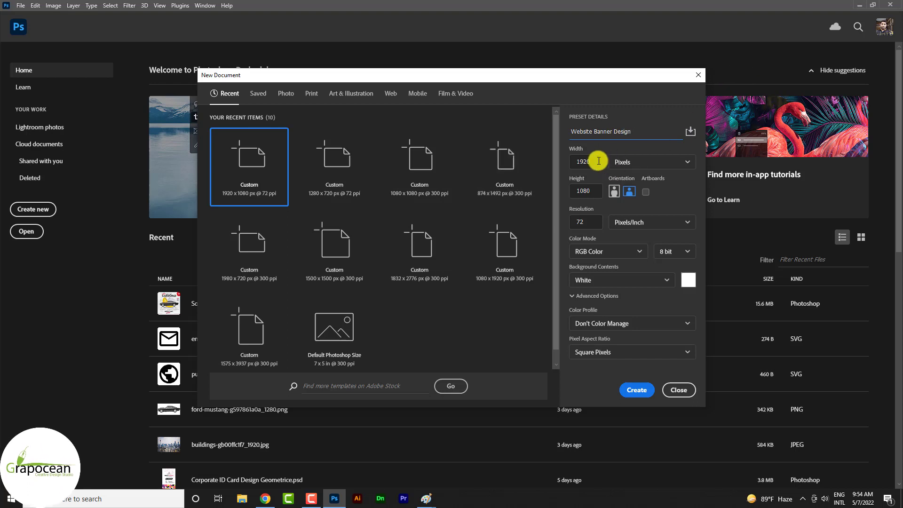
{"action": "double_click", "coordinate": [579, 162]}
{"action": "type", "text": "1980"}
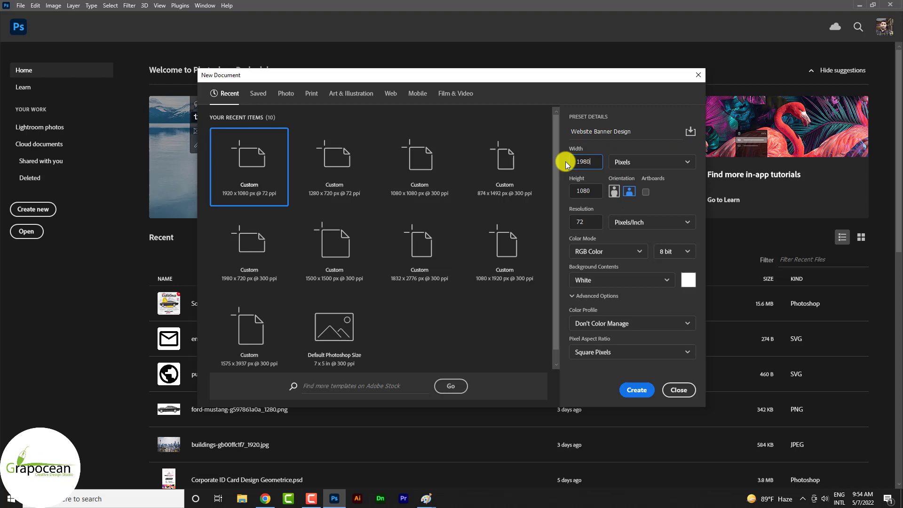
{"action": "double_click", "coordinate": [593, 189]}
{"action": "type", "text": "720"}
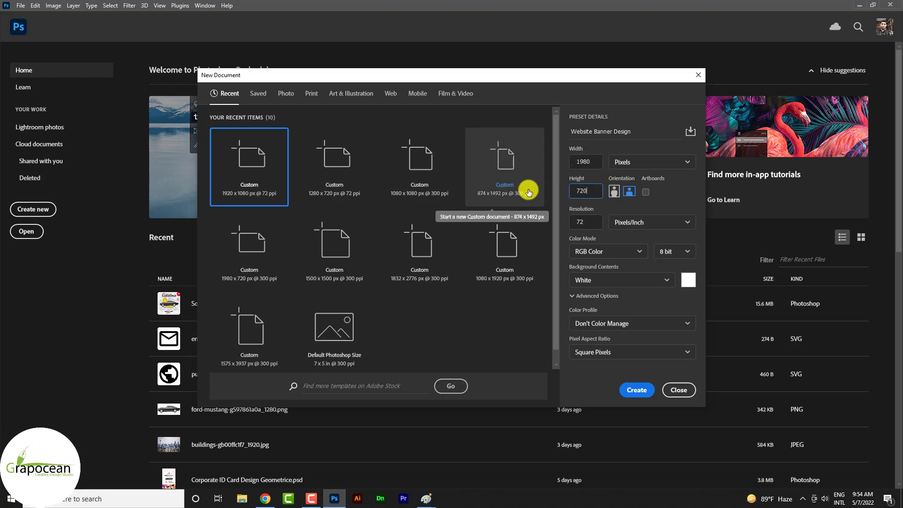
{"action": "key", "text": "Tab"}
{"action": "type", "text": "300"}
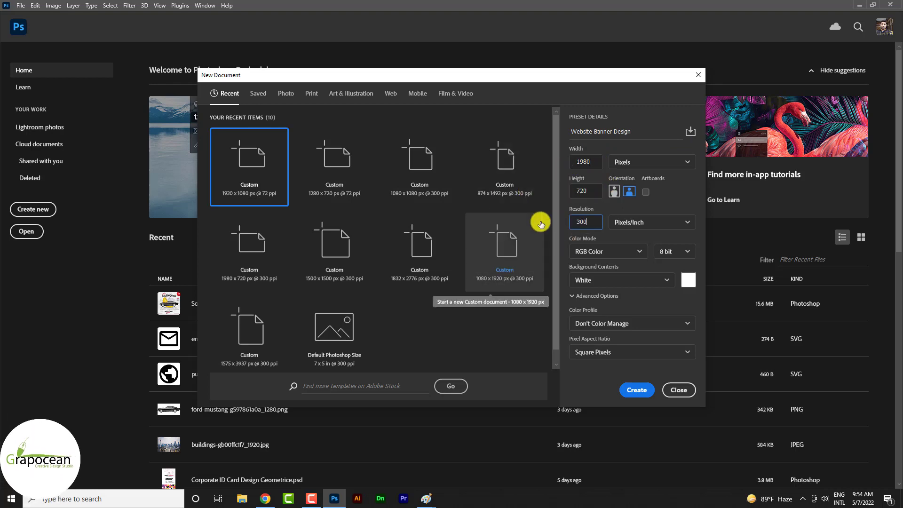
{"action": "left_click", "coordinate": [636, 389]}
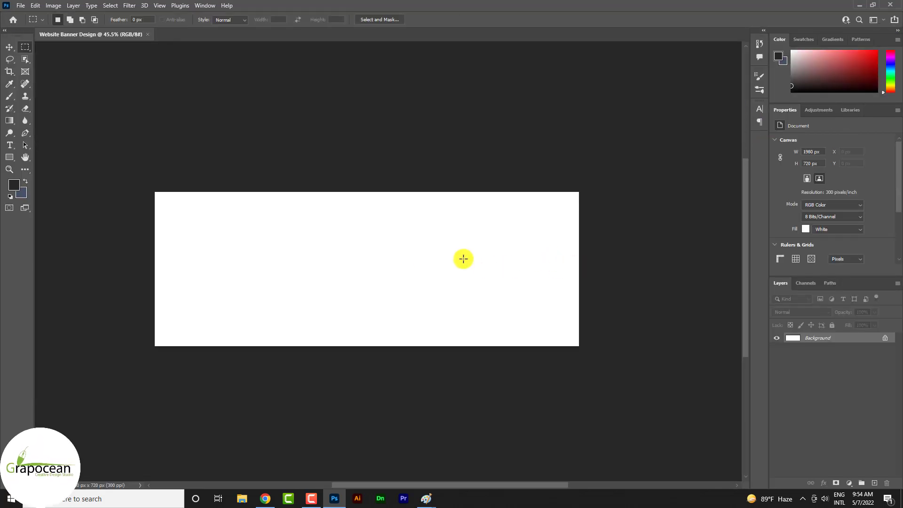
Extend the canvas height to 1000 px, filling the added area with sampled white
{"action": "scroll", "coordinate": [359, 193], "scroll_direction": "down", "scroll_amount": 1}
{"action": "left_click", "coordinate": [53, 5]}
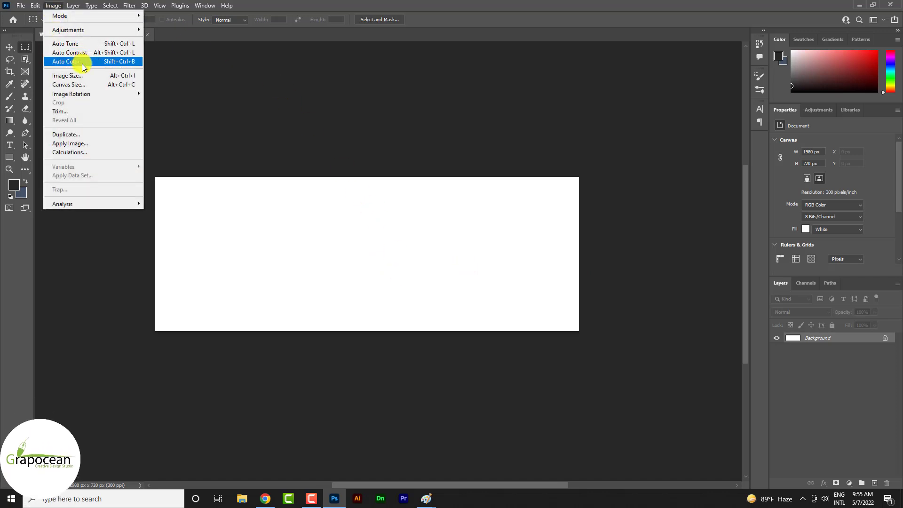
{"action": "left_click", "coordinate": [56, 84]}
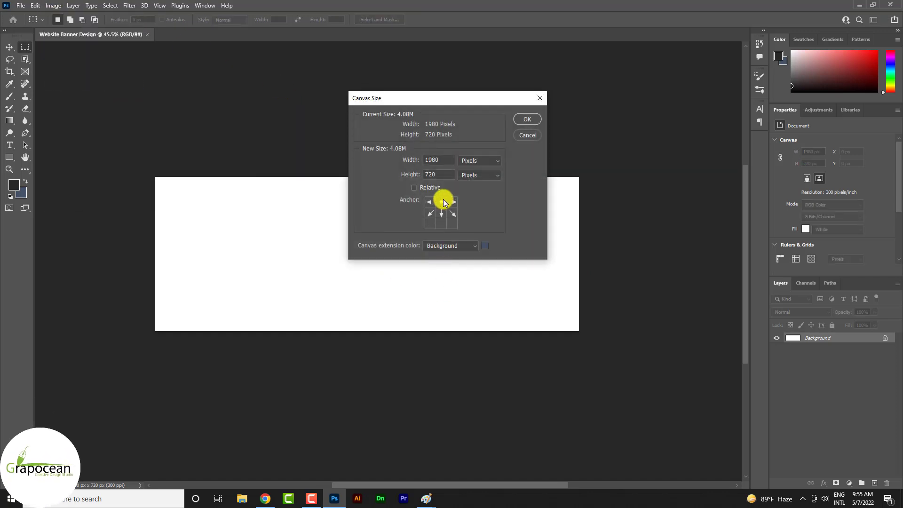
{"action": "left_click", "coordinate": [484, 246]}
{"action": "left_click", "coordinate": [546, 313]}
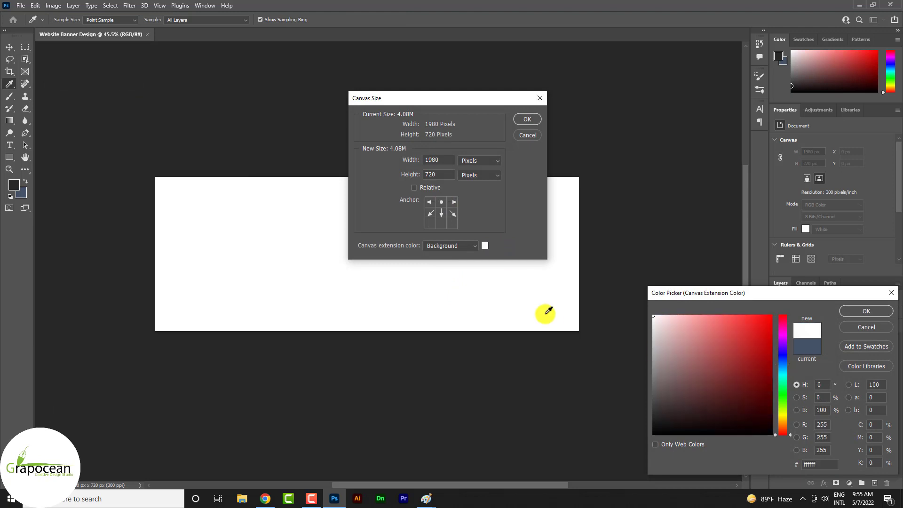
{"action": "left_click", "coordinate": [861, 311]}
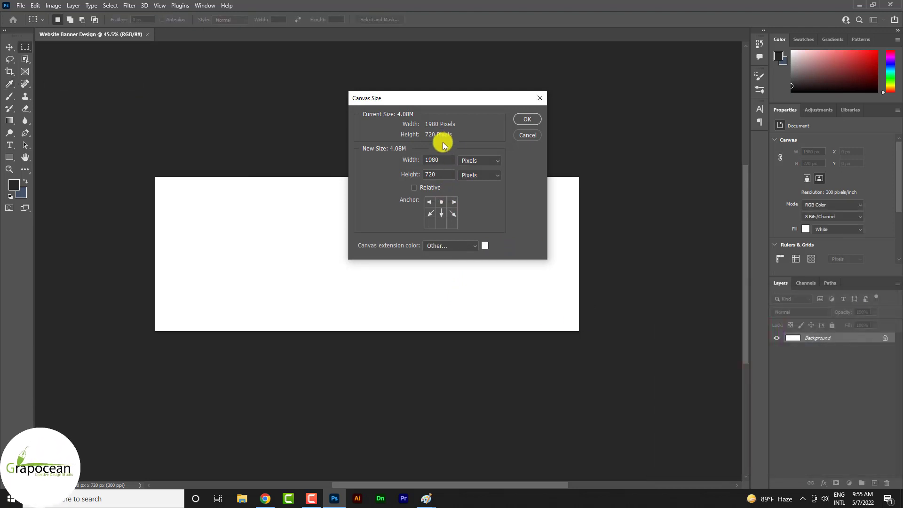
{"action": "left_click", "coordinate": [412, 174]}
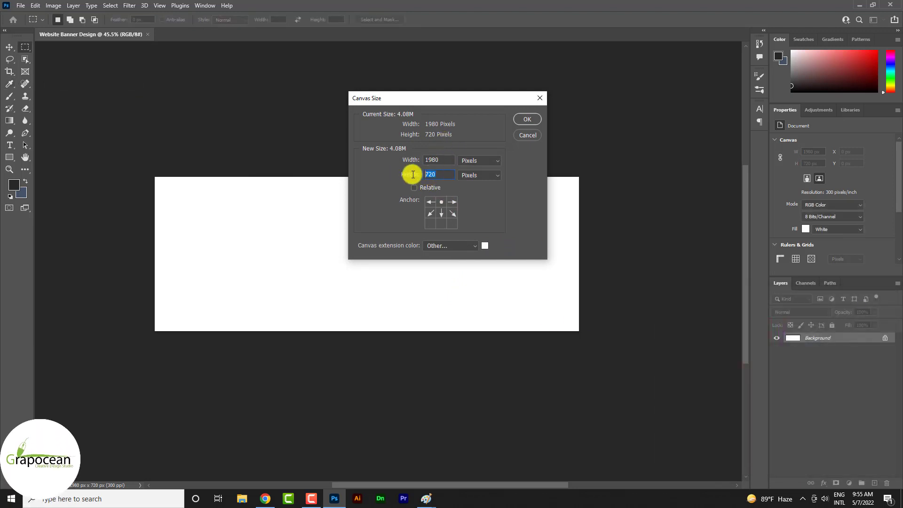
{"action": "type", "text": "100"}
{"action": "key", "text": "Return"}
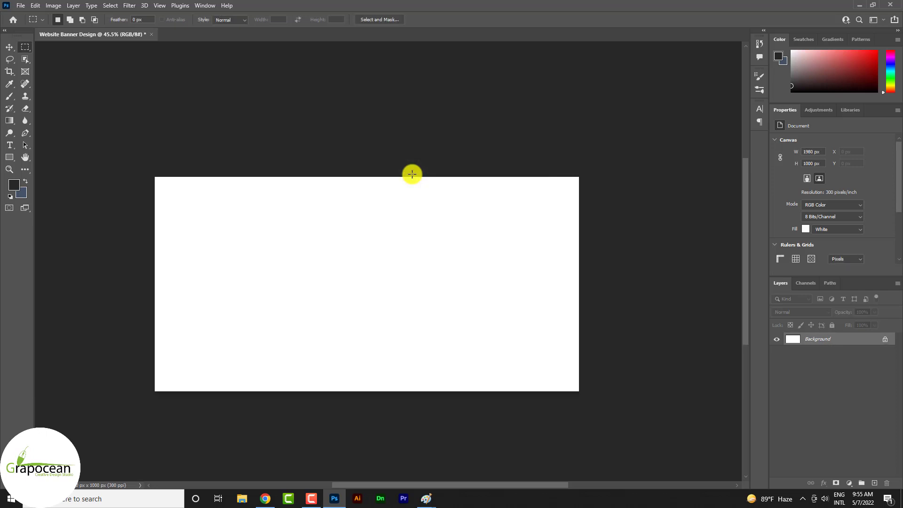
Draw a full-canvas rectangle filled with the cream-to-white gradient preset
{"action": "right_click", "coordinate": [12, 162]}
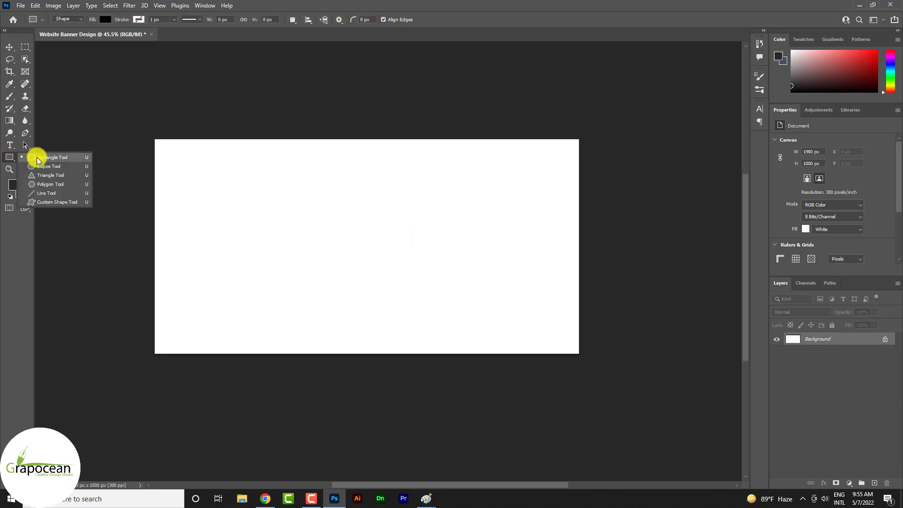
{"action": "left_click", "coordinate": [85, 159]}
{"action": "left_click_drag", "start_coordinate": [148, 129], "coordinate": [587, 366]}
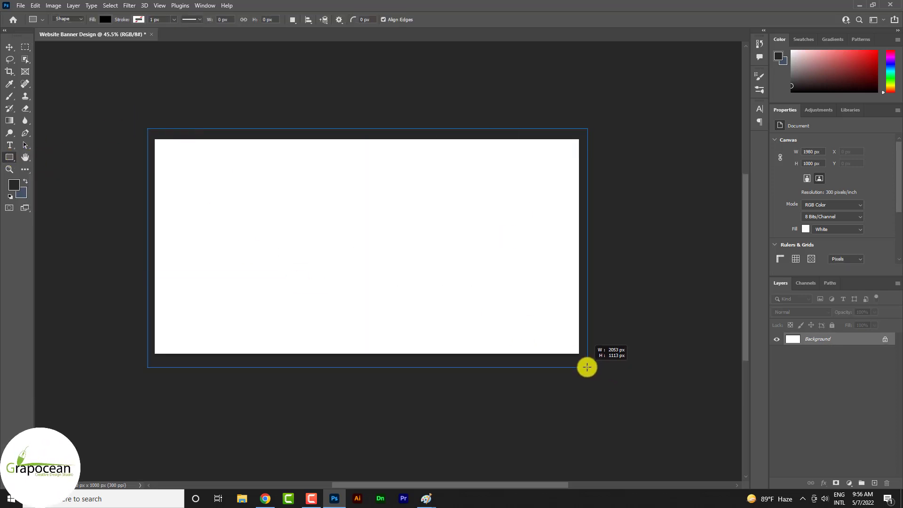
{"action": "left_click", "coordinate": [104, 20]}
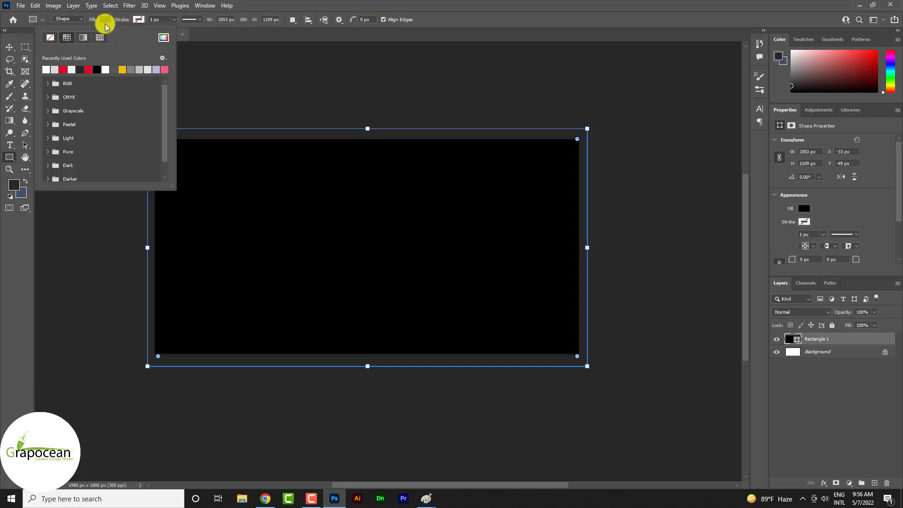
{"action": "left_click", "coordinate": [83, 38]}
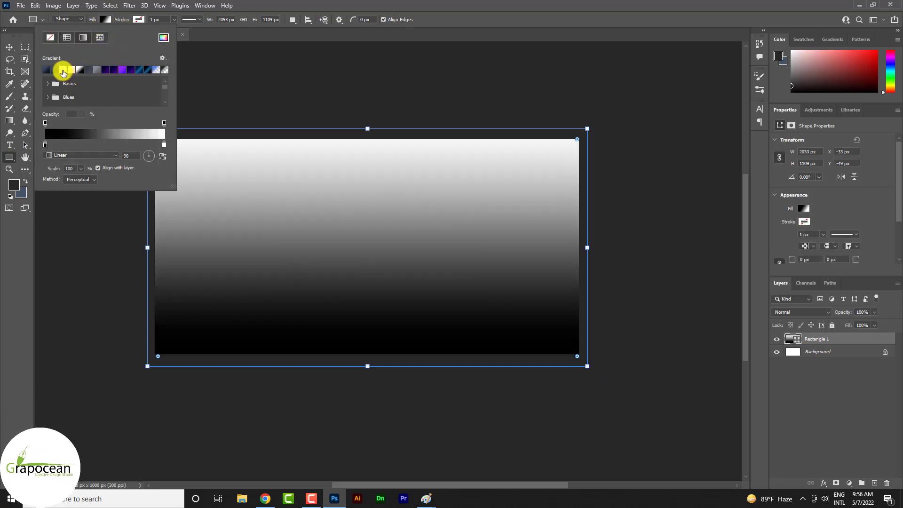
{"action": "left_click", "coordinate": [63, 71]}
{"action": "left_click", "coordinate": [8, 46]}
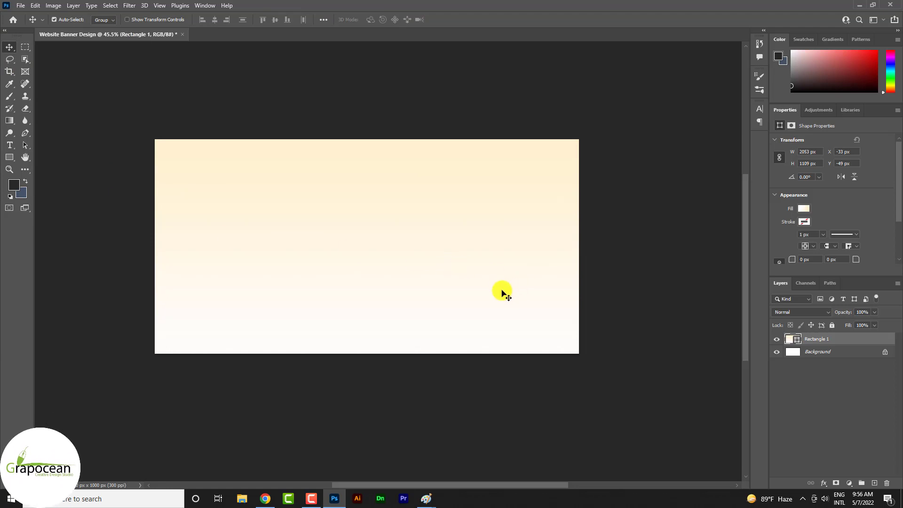
Set the rectangle's gradient stops to EEEDE8 on the left and DCD9D1 on the right
{"action": "double_click", "coordinate": [794, 338]}
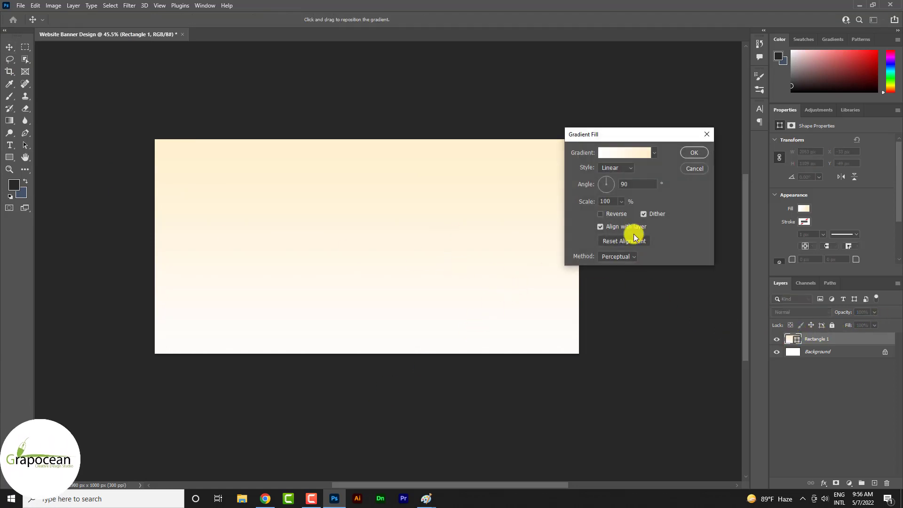
{"action": "left_click", "coordinate": [625, 153]}
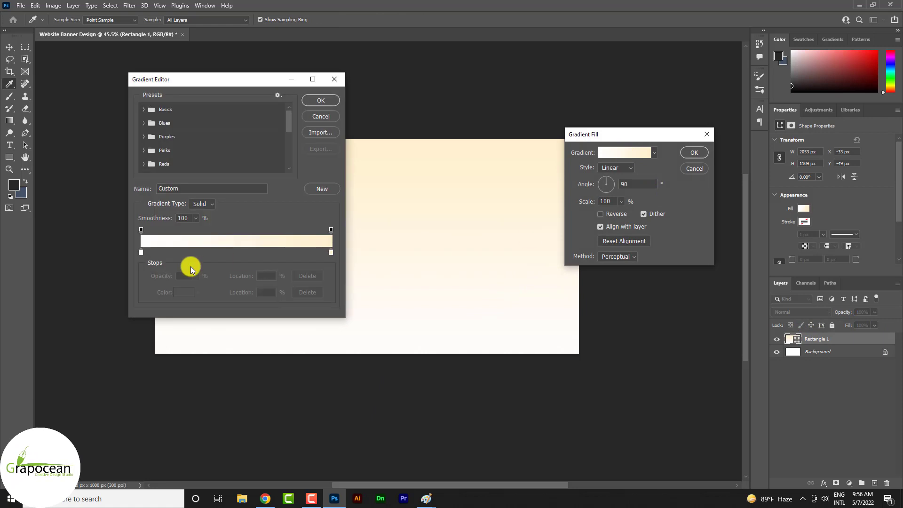
{"action": "double_click", "coordinate": [330, 253]}
{"action": "type", "text": "DCD9D1"}
{"action": "left_click", "coordinate": [868, 311]}
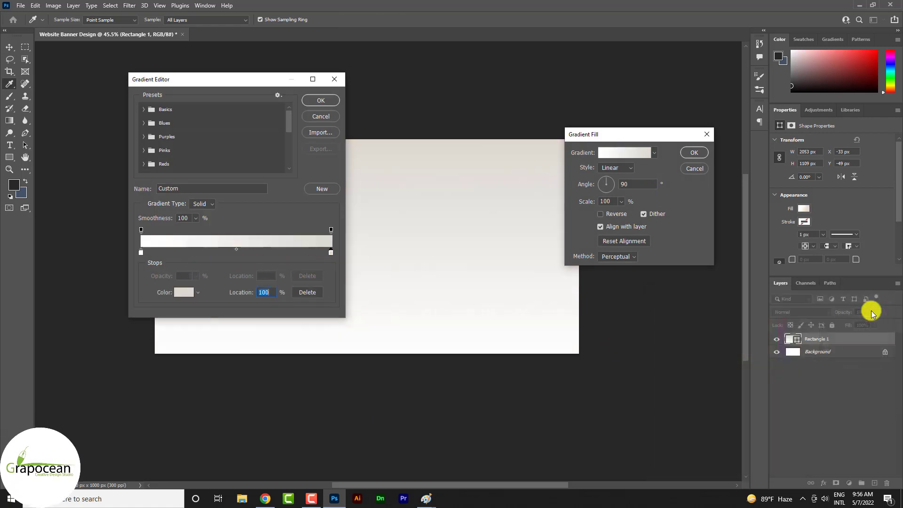
{"action": "double_click", "coordinate": [140, 252]}
{"action": "type", "text": "EEEDE8"}
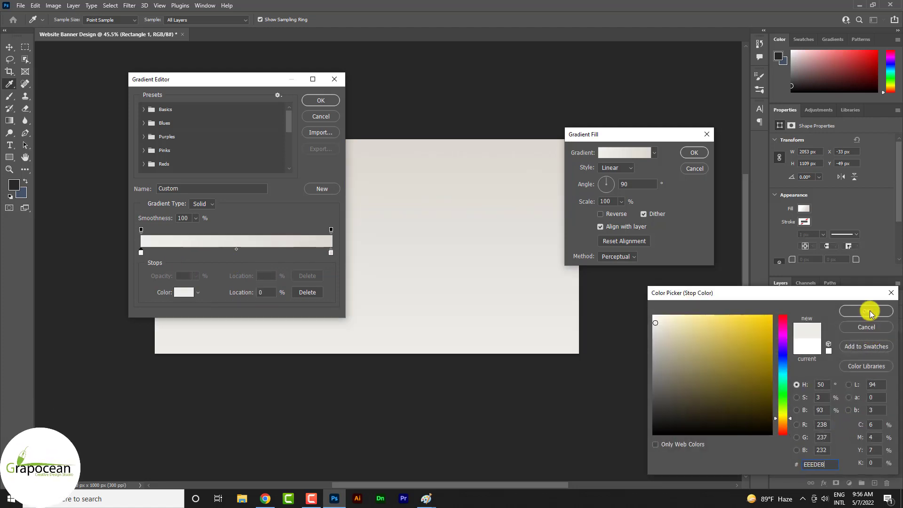
{"action": "left_click", "coordinate": [867, 312]}
{"action": "mouse_move", "coordinate": [226, 79]}
{"action": "left_mouse_down"}
{"action": "mouse_move", "coordinate": [289, 141]}
{"action": "mouse_move", "coordinate": [245, 116]}
{"action": "left_mouse_up"}
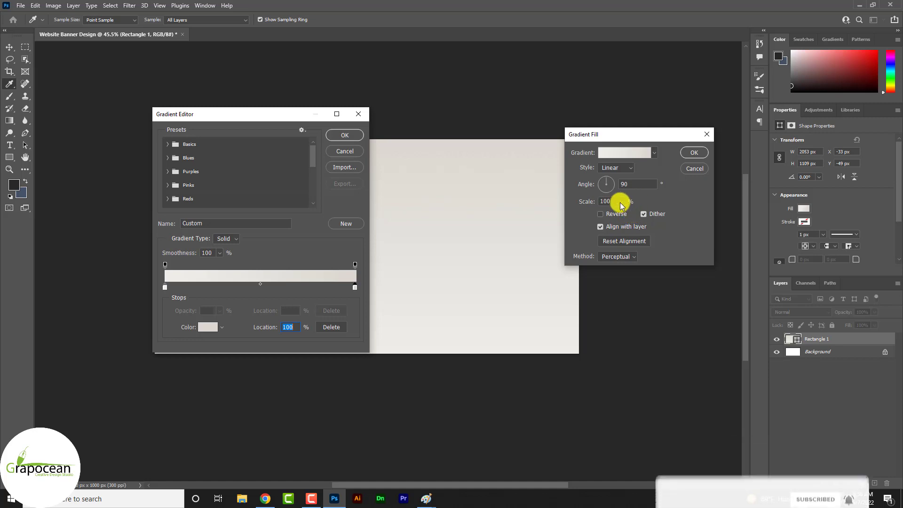
{"action": "left_click", "coordinate": [353, 138]}
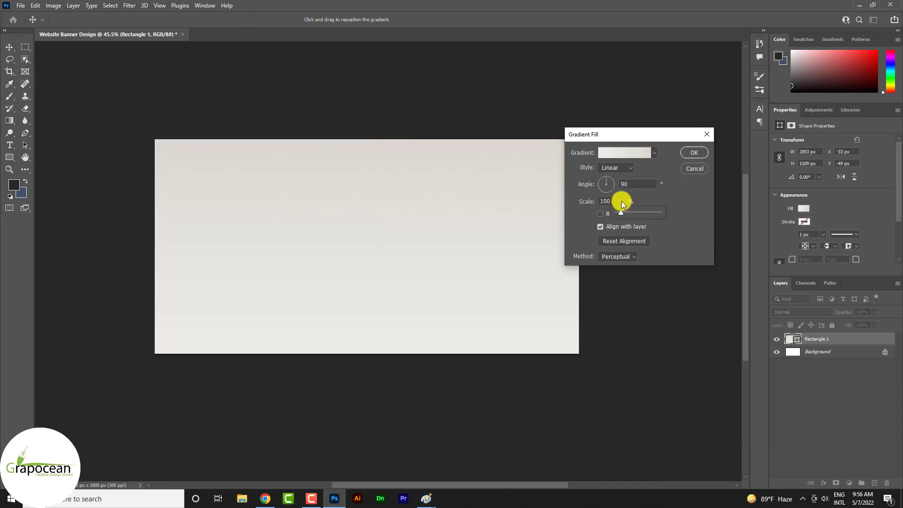
Make the gradient Reflected with a lighter cream middle stop at 62%
{"action": "left_click", "coordinate": [616, 168]}
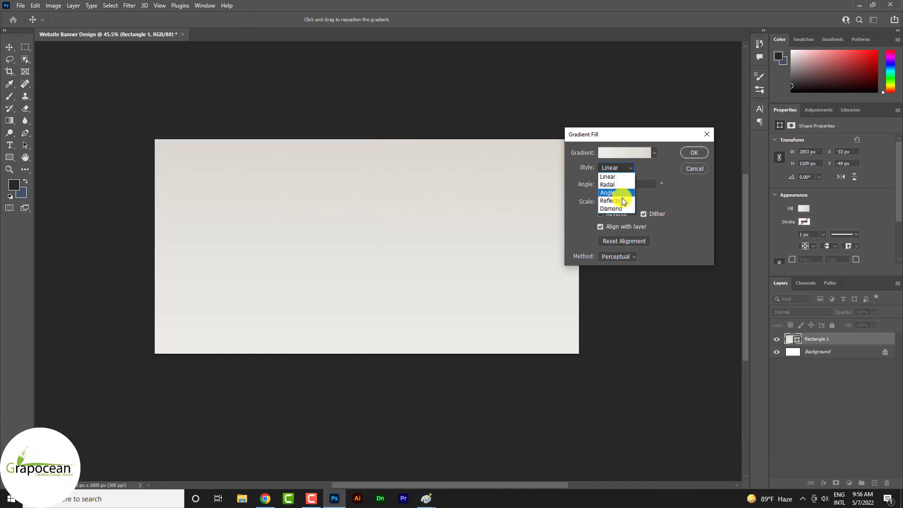
{"action": "left_click", "coordinate": [622, 198]}
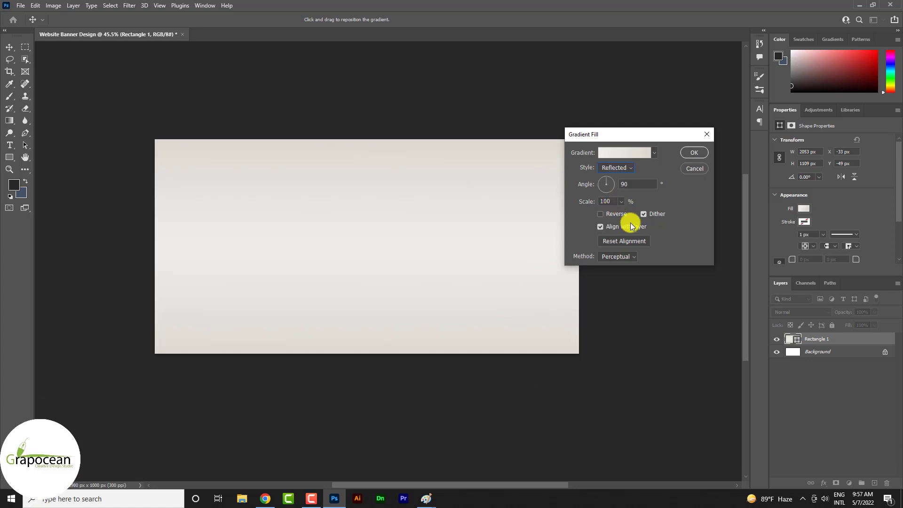
{"action": "left_click", "coordinate": [637, 153]}
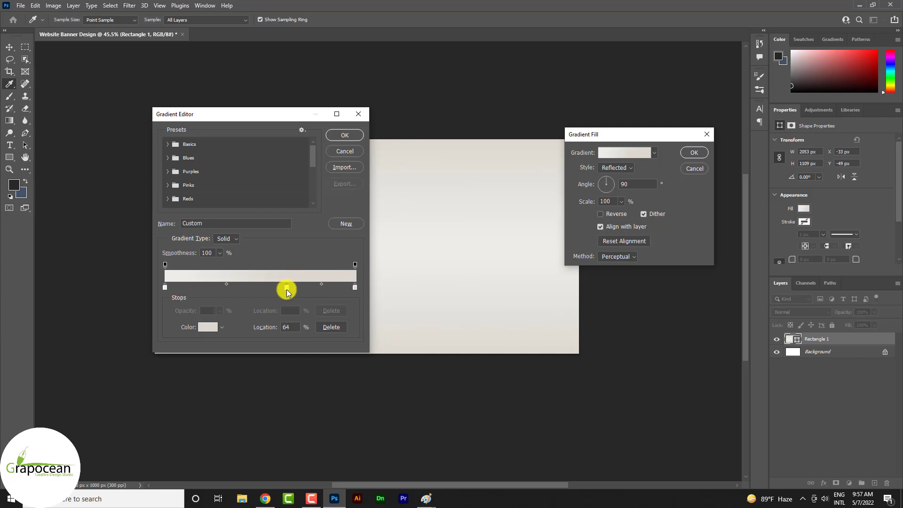
{"action": "left_click_drag", "start_coordinate": [286, 289], "coordinate": [284, 287]}
{"action": "double_click", "coordinate": [284, 287]}
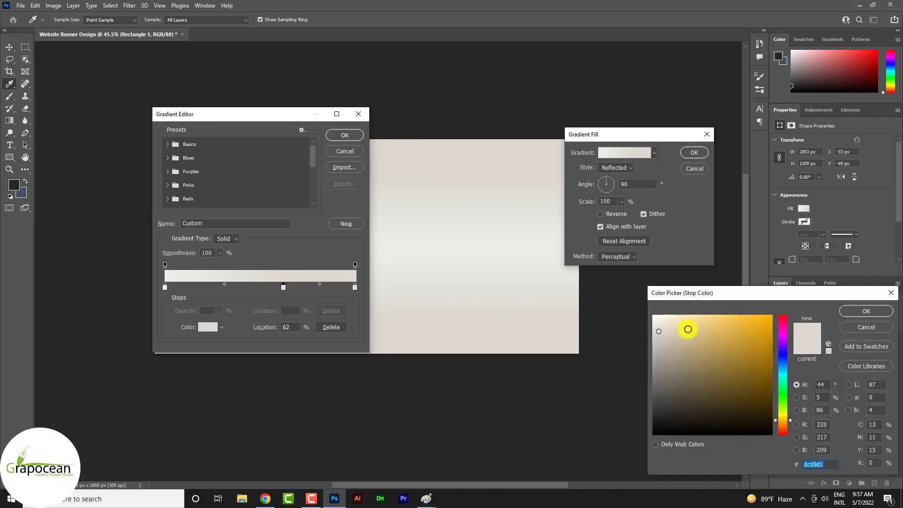
{"action": "left_click", "coordinate": [659, 326]}
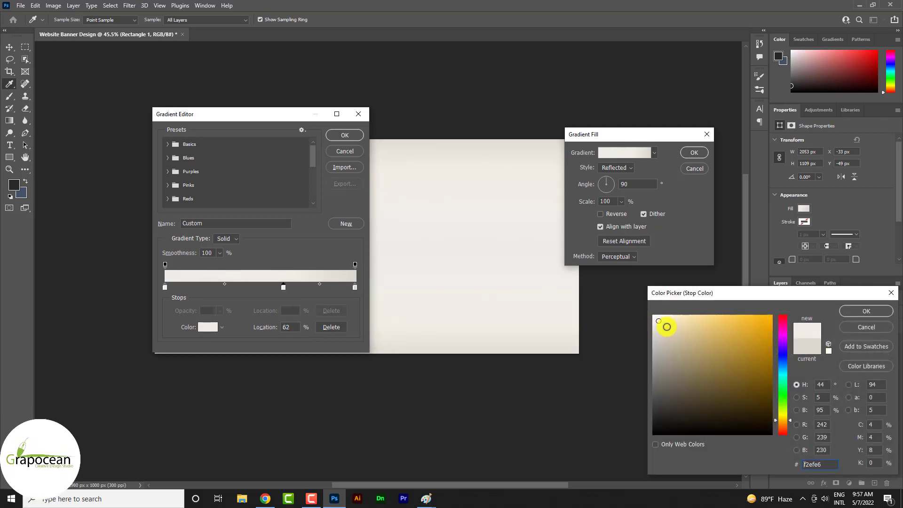
{"action": "left_click", "coordinate": [858, 313]}
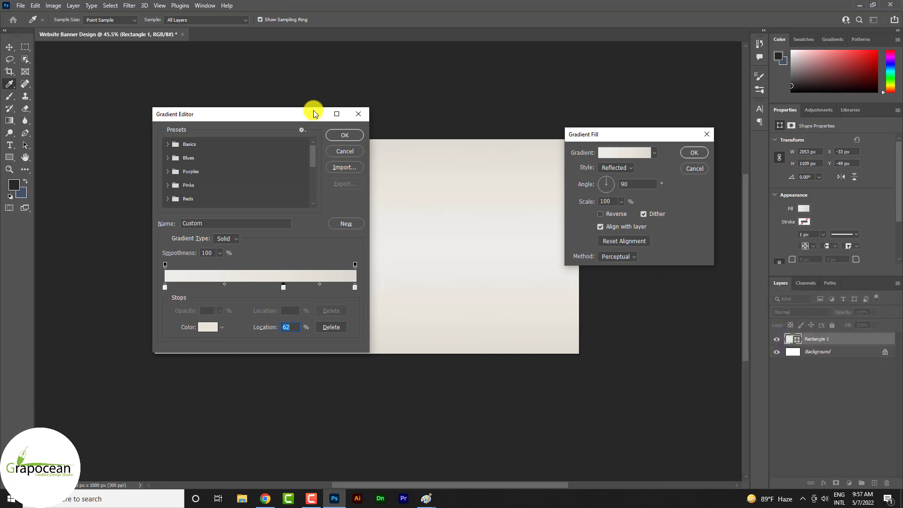
{"action": "mouse_move", "coordinate": [312, 113]}
{"action": "left_mouse_down"}
{"action": "mouse_move", "coordinate": [844, 258]}
{"action": "mouse_move", "coordinate": [408, 92]}
{"action": "mouse_move", "coordinate": [284, 77]}
{"action": "left_mouse_up"}
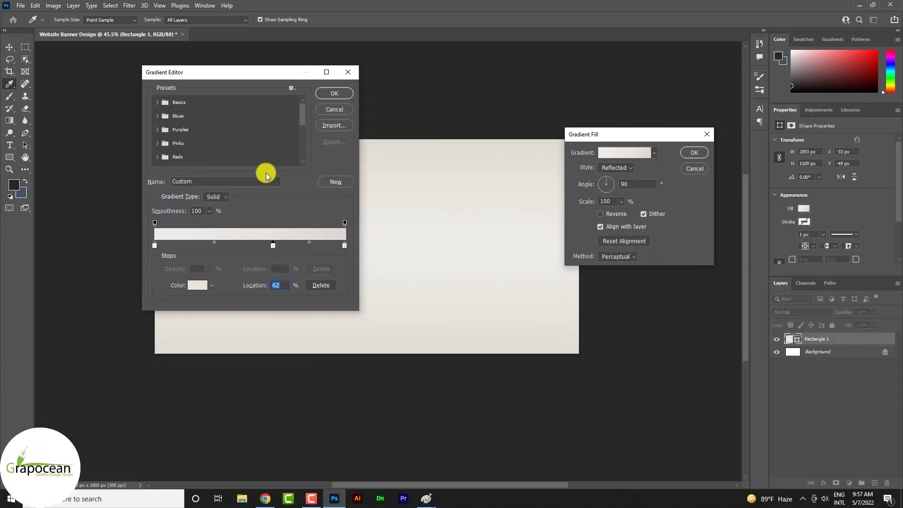
{"action": "left_click", "coordinate": [332, 97]}
Switch the gradient to Radial with its bright centre shifted right, and confirm
{"action": "left_click", "coordinate": [617, 167]}
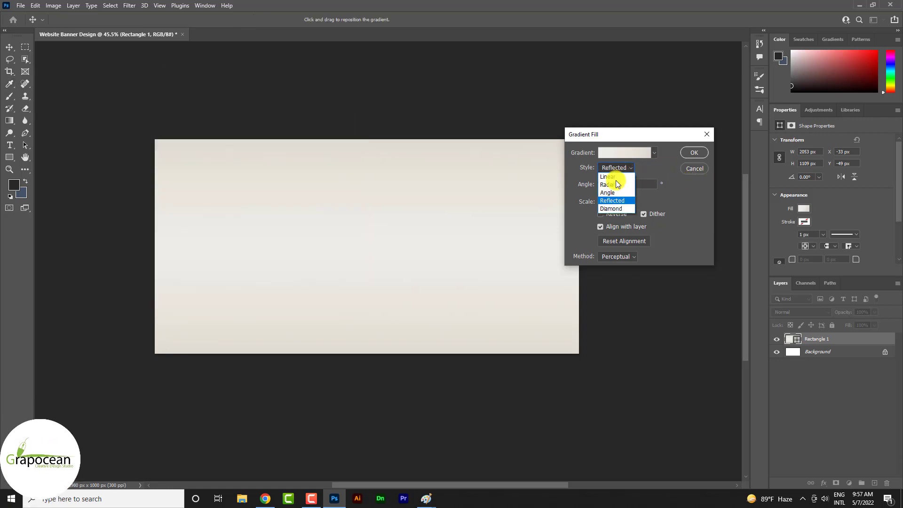
{"action": "left_click", "coordinate": [613, 193]}
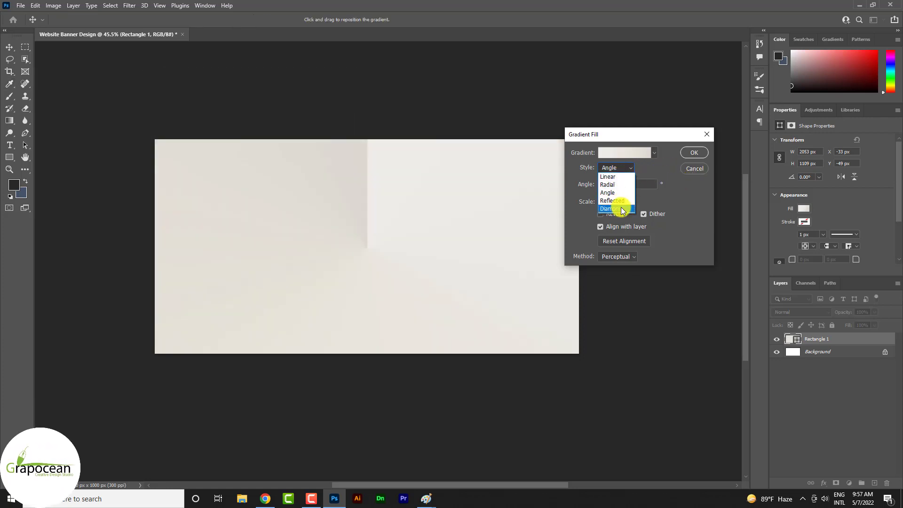
{"action": "left_click", "coordinate": [622, 209]}
{"action": "left_click", "coordinate": [617, 167]}
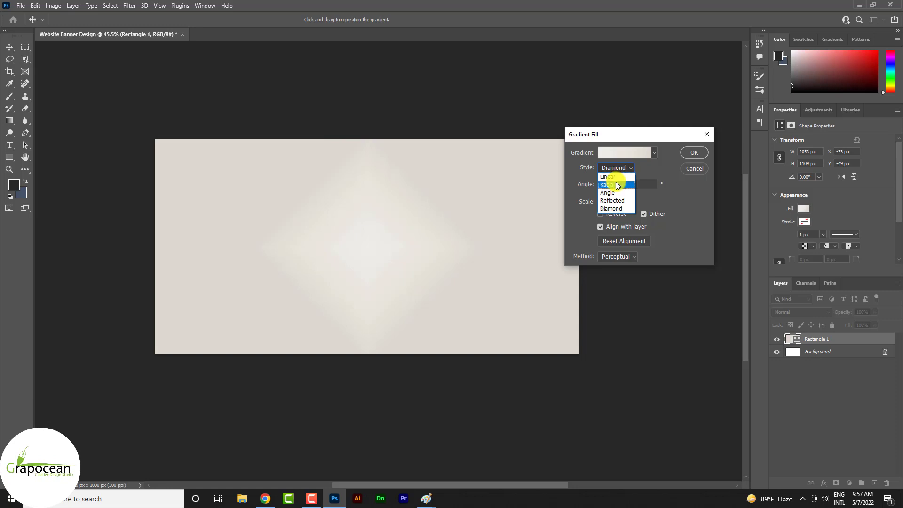
{"action": "left_click", "coordinate": [616, 182]}
{"action": "left_click_drag", "start_coordinate": [460, 222], "coordinate": [462, 228]}
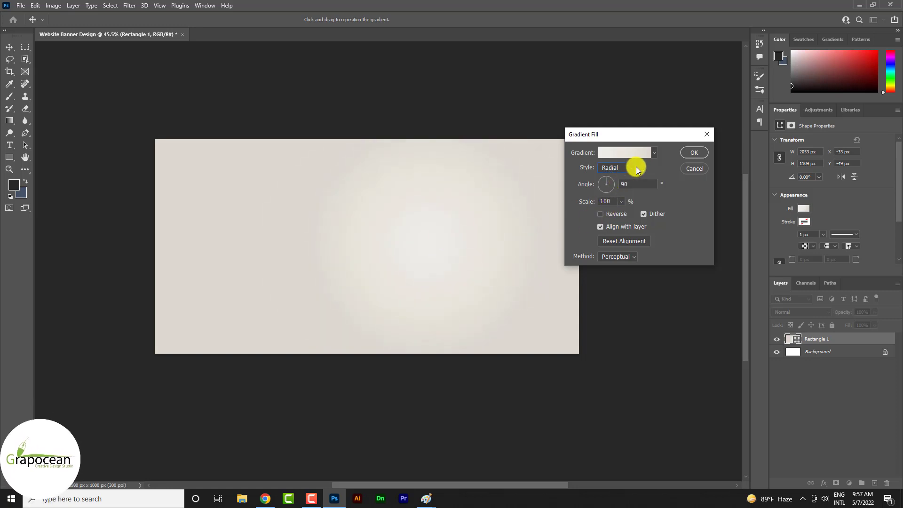
{"action": "left_click", "coordinate": [601, 214]}
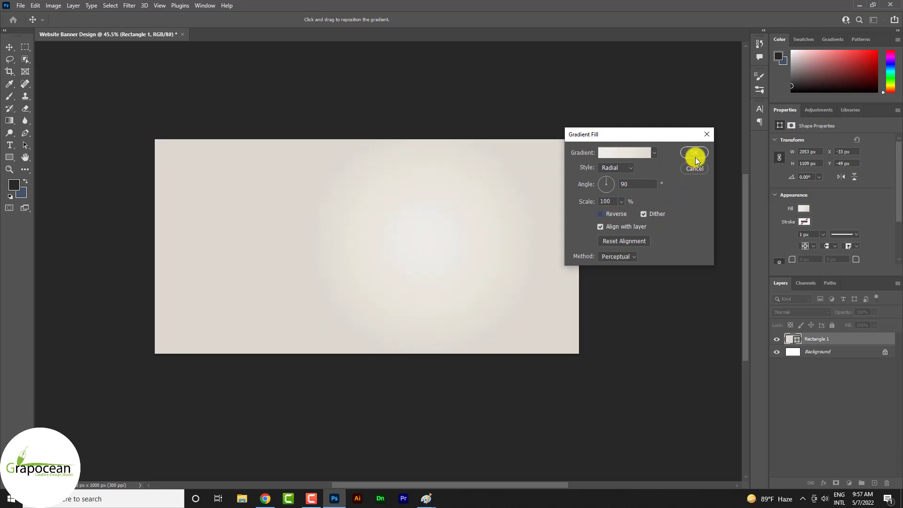
{"action": "left_click", "coordinate": [694, 153]}
{"action": "key", "text": "super"}
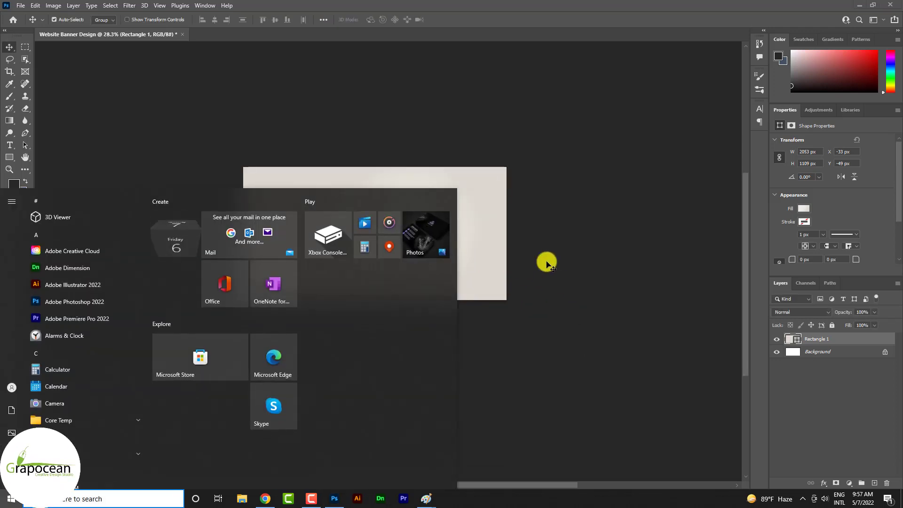
Open all four shoe photos at once
{"action": "key", "text": "Escape"}
{"action": "scroll", "coordinate": [351, 235], "scroll_direction": "up", "scroll_amount": 1}
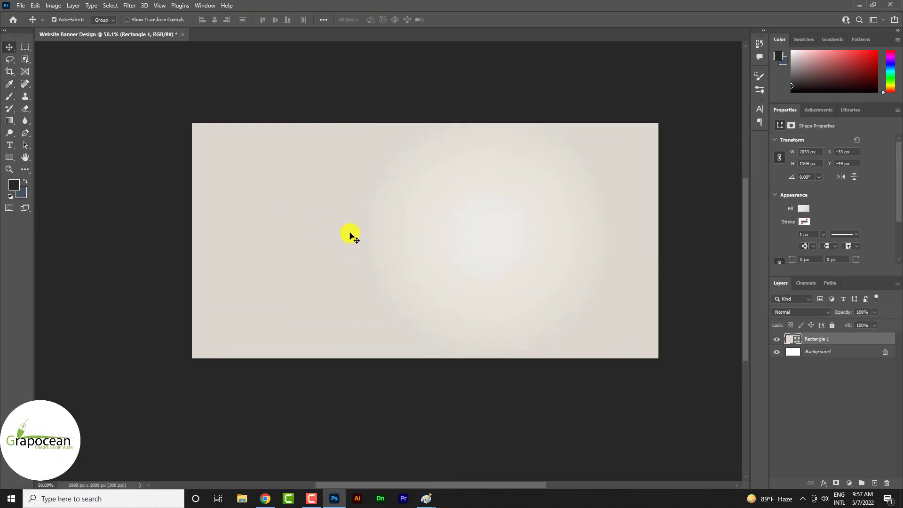
{"action": "left_click", "coordinate": [21, 5]}
{"action": "left_click", "coordinate": [120, 92]}
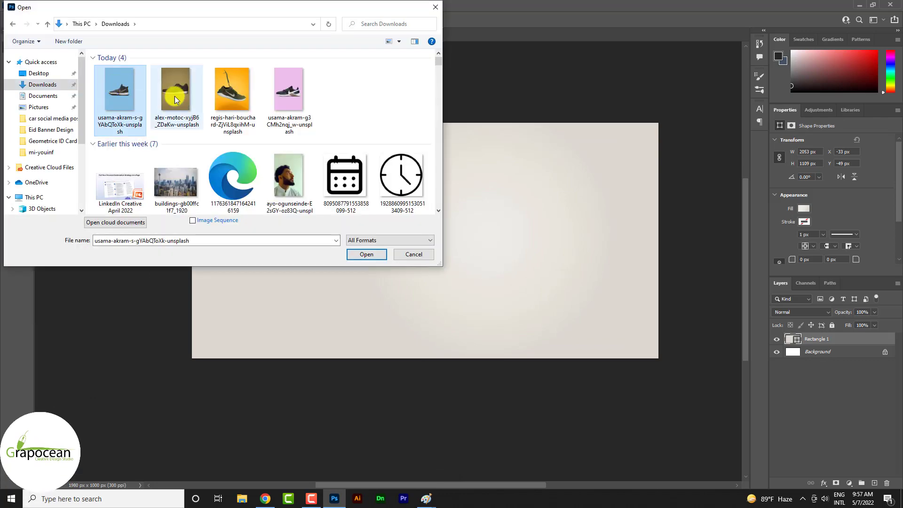
{"action": "left_click", "coordinate": [239, 102], "text": "shift"}
{"action": "left_click", "coordinate": [296, 117], "text": "shift"}
{"action": "left_click", "coordinate": [369, 256]}
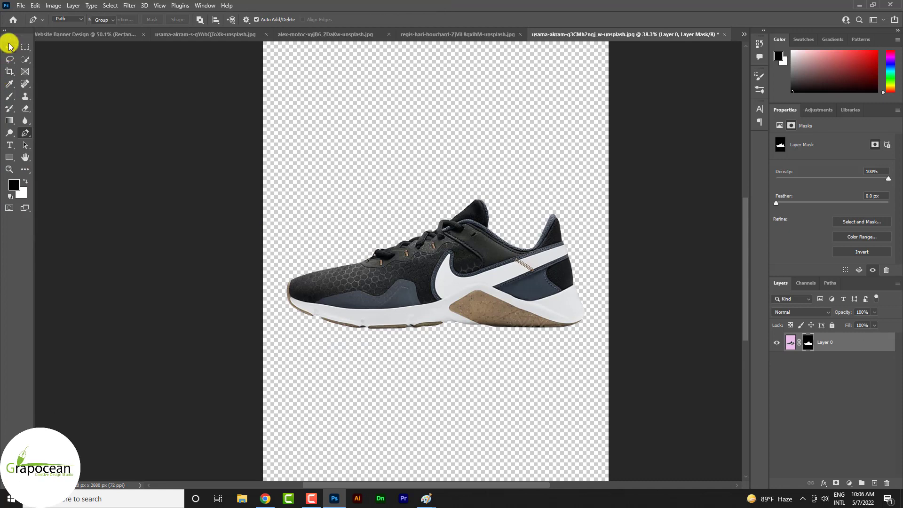
Bring the black sneaker cut-out into the banner and scale it down to about 58%
{"action": "left_click_drag", "start_coordinate": [493, 269], "coordinate": [87, 35]}
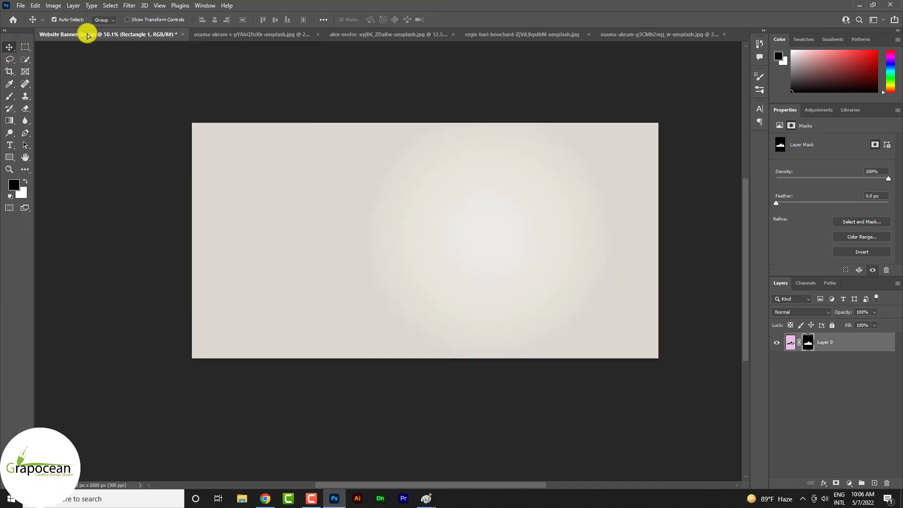
{"action": "left_click_drag", "start_coordinate": [469, 282], "coordinate": [494, 264]}
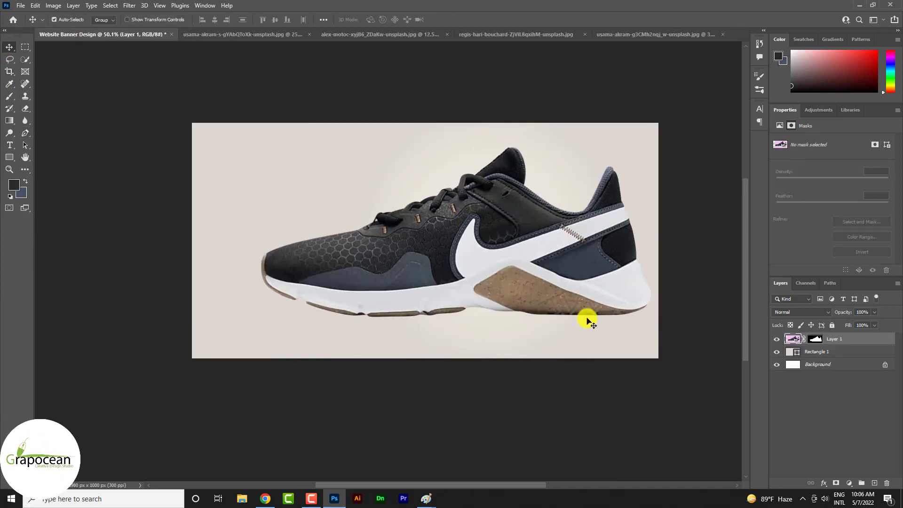
{"action": "key", "text": "ctrl+t"}
{"action": "scroll", "coordinate": [623, 222], "scroll_direction": "down", "scroll_amount": 2}
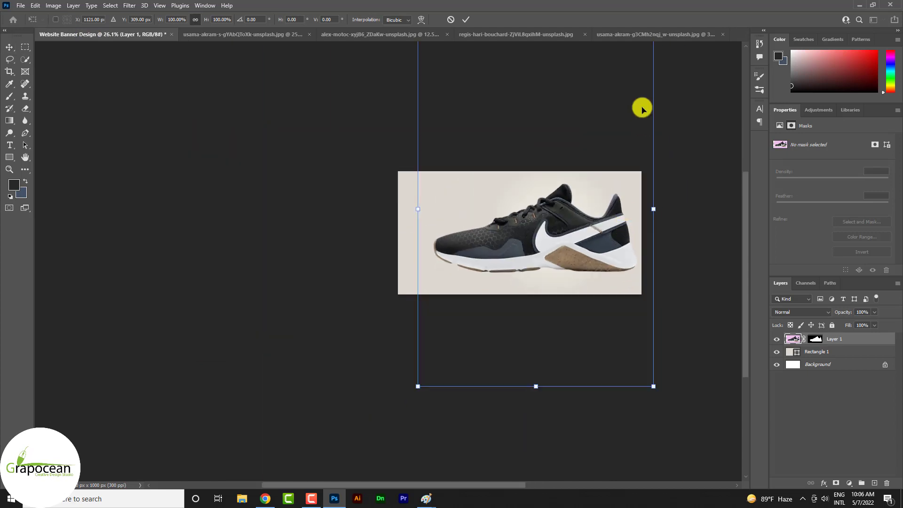
{"action": "scroll", "coordinate": [614, 203], "scroll_direction": "down", "scroll_amount": 2}
{"action": "left_click_drag", "start_coordinate": [639, 115], "coordinate": [616, 147]}
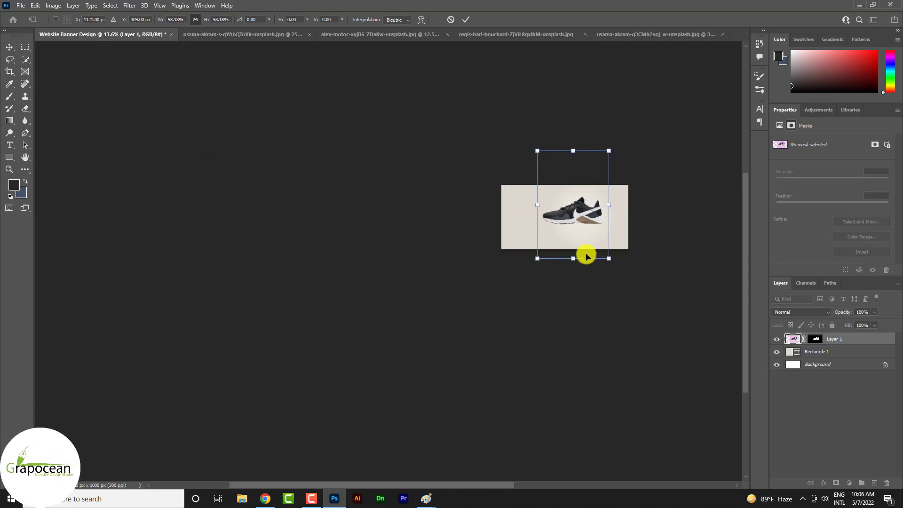
Move the sneaker down-left and flip it horizontally to face left
{"action": "scroll", "coordinate": [585, 253], "scroll_direction": "up", "scroll_amount": 2}
{"action": "mouse_move", "coordinate": [630, 195]}
{"action": "left_mouse_down"}
{"action": "mouse_move", "coordinate": [622, 218]}
{"action": "mouse_move", "coordinate": [551, 223]}
{"action": "left_mouse_up"}
{"action": "scroll", "coordinate": [501, 247], "scroll_direction": "down", "scroll_amount": 1}
{"action": "scroll", "coordinate": [342, 268], "scroll_direction": "down", "scroll_amount": 1}
{"action": "scroll", "coordinate": [578, 232], "scroll_direction": "up", "scroll_amount": 1}
{"action": "right_click", "coordinate": [551, 222]}
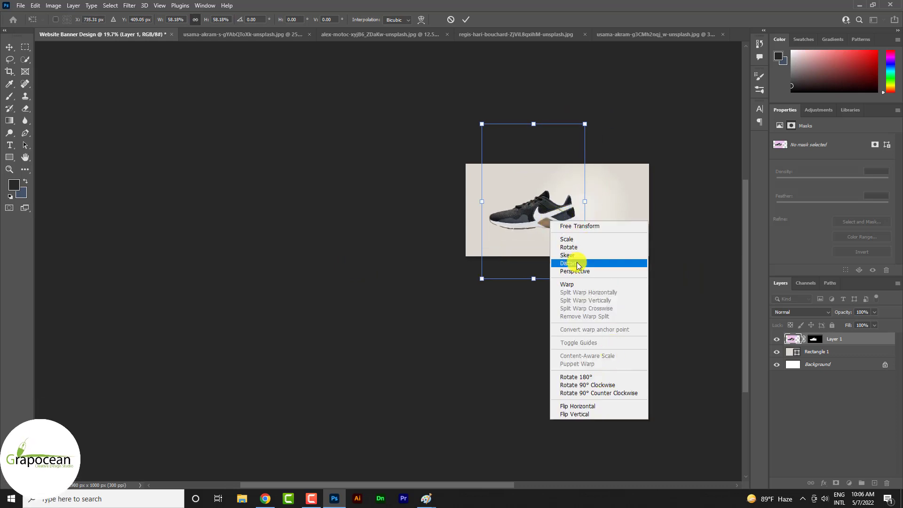
{"action": "left_click", "coordinate": [593, 266]}
{"action": "right_click", "coordinate": [538, 210]}
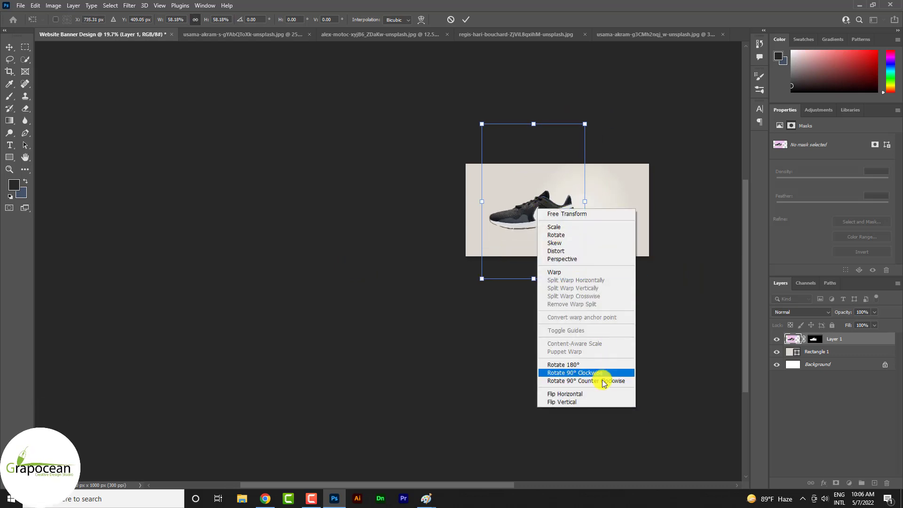
{"action": "left_click", "coordinate": [592, 387]}
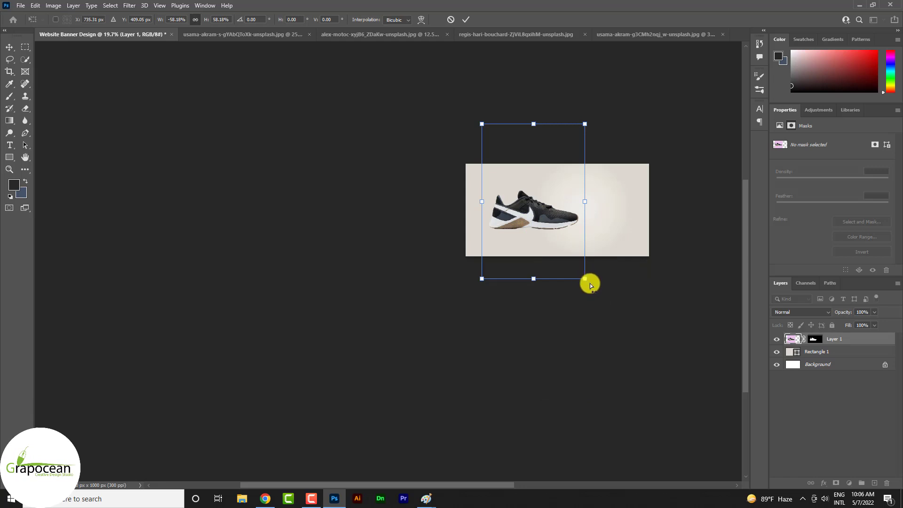
{"action": "key", "text": "Return"}
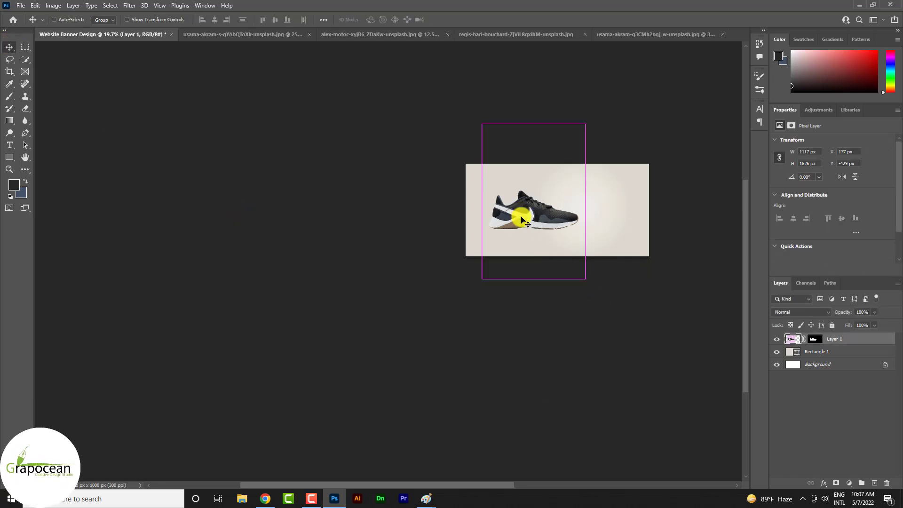
Tilt the sneaker about 25°, shrink it slightly, nudge it into place and commit
{"action": "key", "text": "ctrl+t"}
{"action": "mouse_move", "coordinate": [593, 291]}
{"action": "left_mouse_down"}
{"action": "mouse_move", "coordinate": [568, 306]}
{"action": "mouse_move", "coordinate": [542, 287]}
{"action": "mouse_move", "coordinate": [558, 296]}
{"action": "left_mouse_up"}
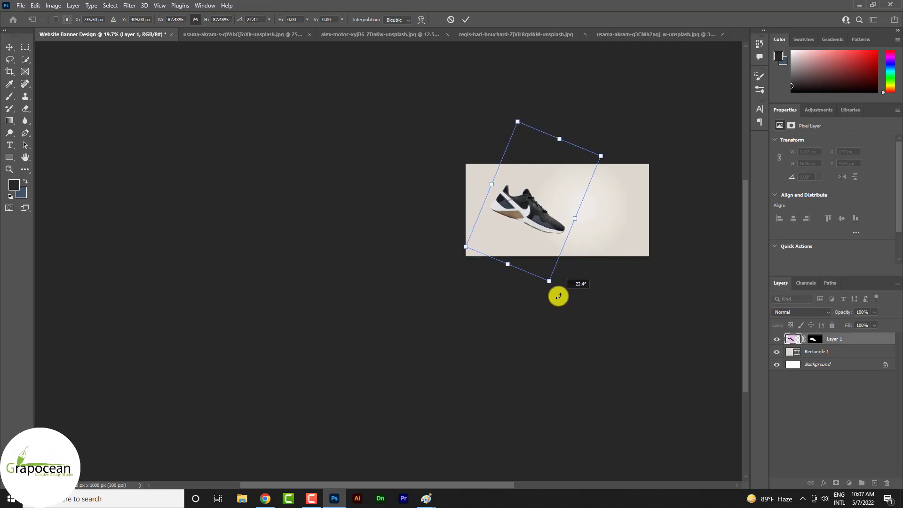
{"action": "left_click_drag", "start_coordinate": [555, 240], "coordinate": [556, 236]}
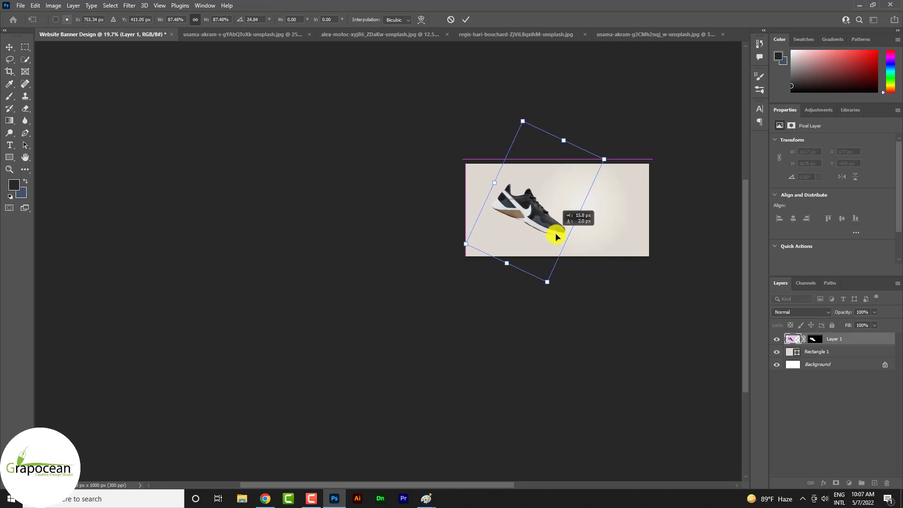
{"action": "left_click_drag", "start_coordinate": [548, 284], "coordinate": [545, 277]}
{"action": "left_click_drag", "start_coordinate": [540, 216], "coordinate": [538, 220]}
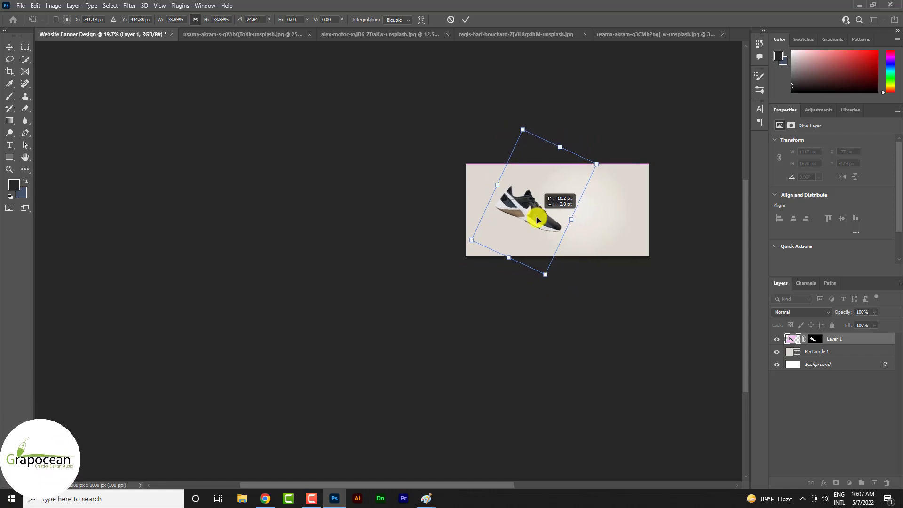
{"action": "left_click", "coordinate": [463, 19]}
Add the black high-top shoe to the banner, scaled to about 31% and moved right
{"action": "scroll", "coordinate": [476, 198], "scroll_direction": "up", "scroll_amount": 2}
{"action": "key", "text": "ctrl+Tab"}
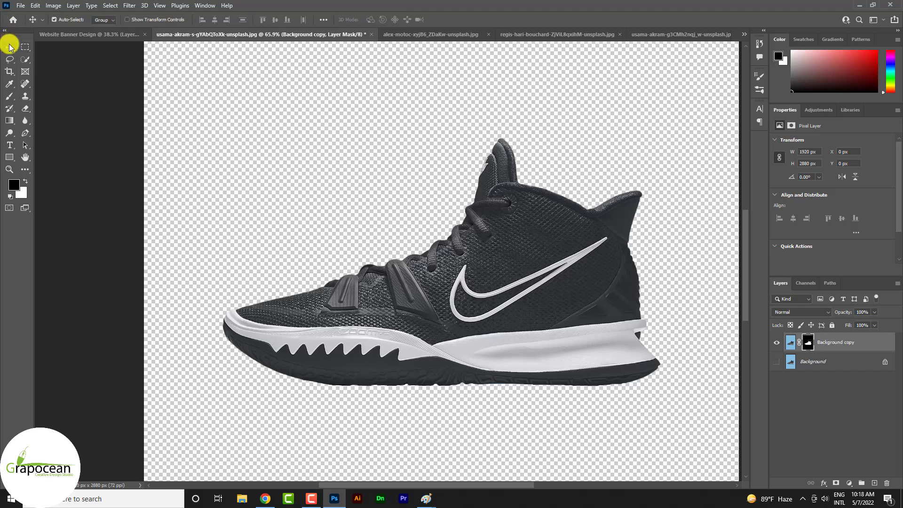
{"action": "key", "text": "ctrl+minus"}
{"action": "left_click_drag", "start_coordinate": [483, 255], "coordinate": [84, 39]}
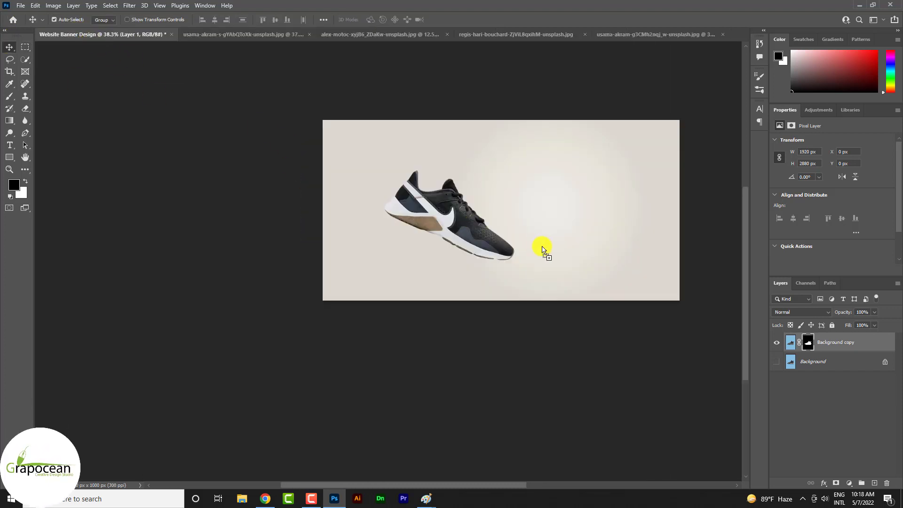
{"action": "left_click_drag", "start_coordinate": [542, 249], "coordinate": [578, 262]}
{"action": "key", "text": "ctrl+t"}
{"action": "key", "text": "ctrl+0"}
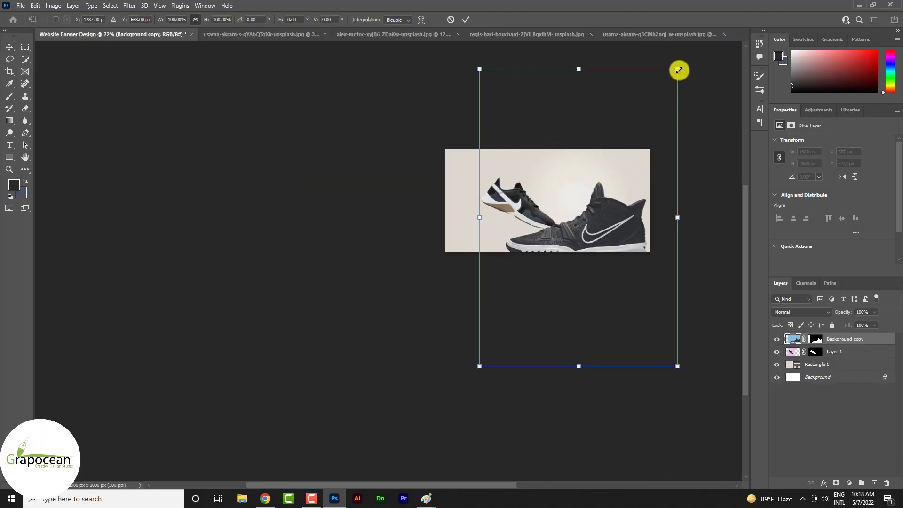
{"action": "mouse_move", "coordinate": [678, 70]}
{"action": "left_mouse_down"}
{"action": "mouse_move", "coordinate": [633, 159]}
{"action": "mouse_move", "coordinate": [650, 155]}
{"action": "left_mouse_up"}
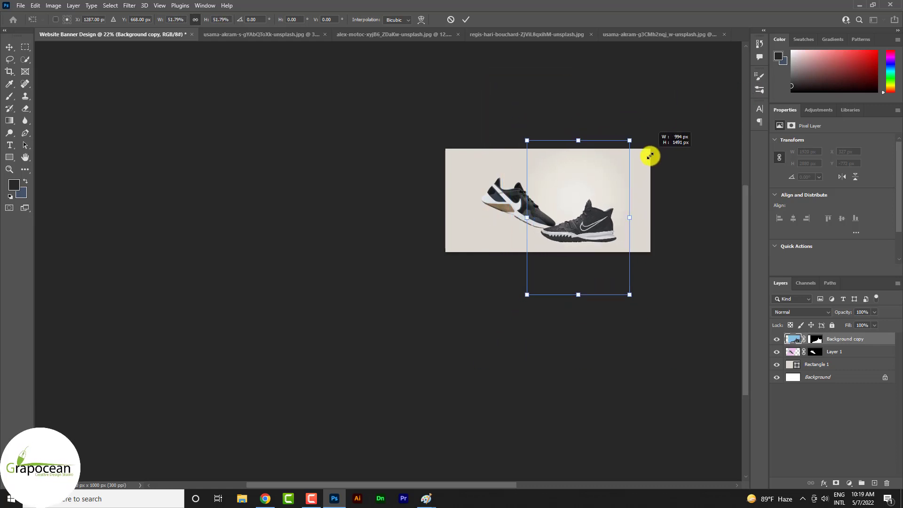
{"action": "left_click_drag", "start_coordinate": [650, 156], "coordinate": [608, 171]}
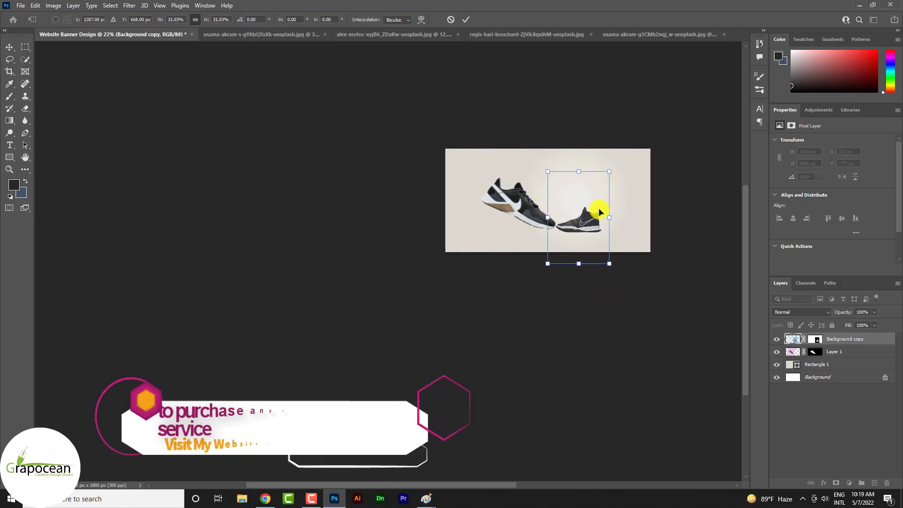
{"action": "left_click_drag", "start_coordinate": [599, 212], "coordinate": [614, 202]}
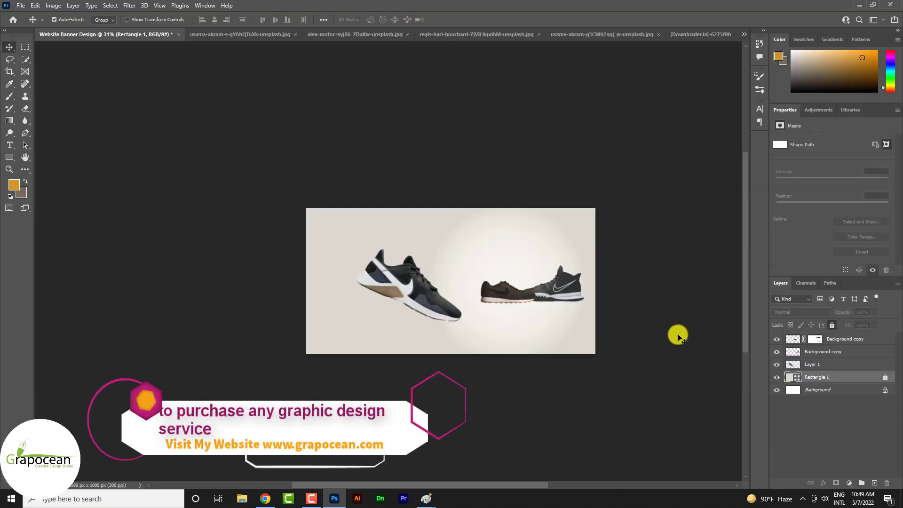
Switch through the open shoe photos to the blue smoke image
{"action": "left_click", "coordinate": [240, 34]}
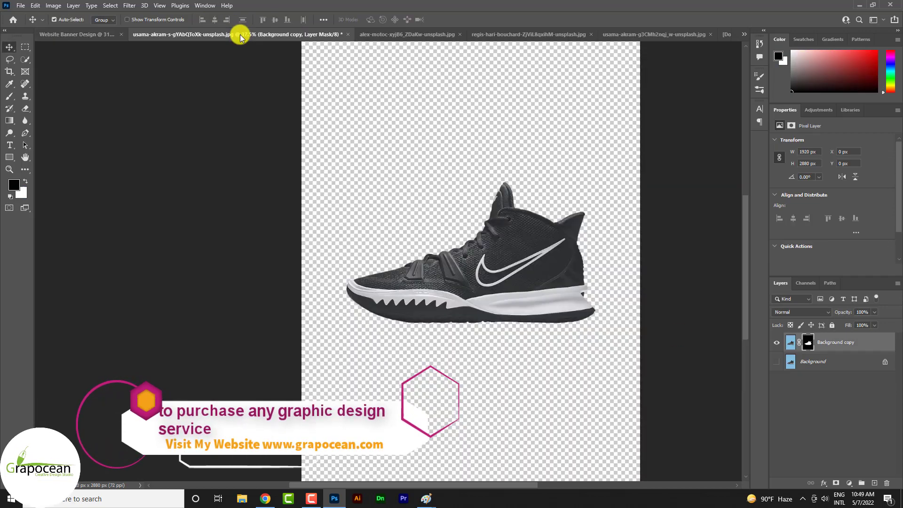
{"action": "left_click", "coordinate": [683, 34]}
{"action": "left_click", "coordinate": [731, 34]}
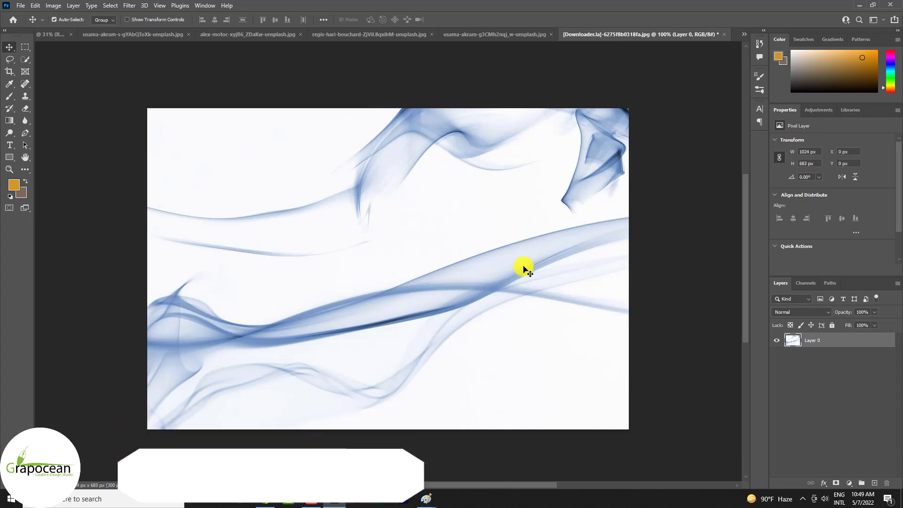
Drag the blue smoke image into the banner and enlarge it to cover the canvas
{"action": "left_click_drag", "start_coordinate": [523, 268], "coordinate": [495, 277]}
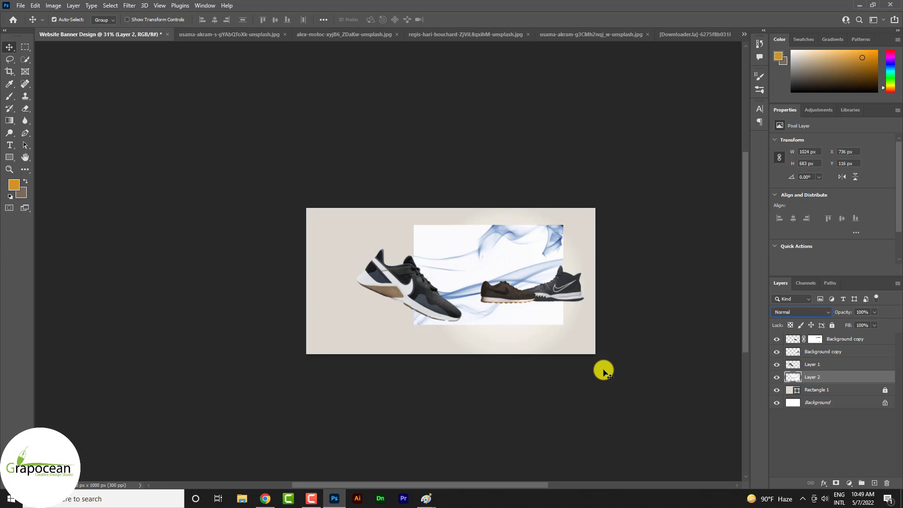
{"action": "key", "text": "ctrl+t"}
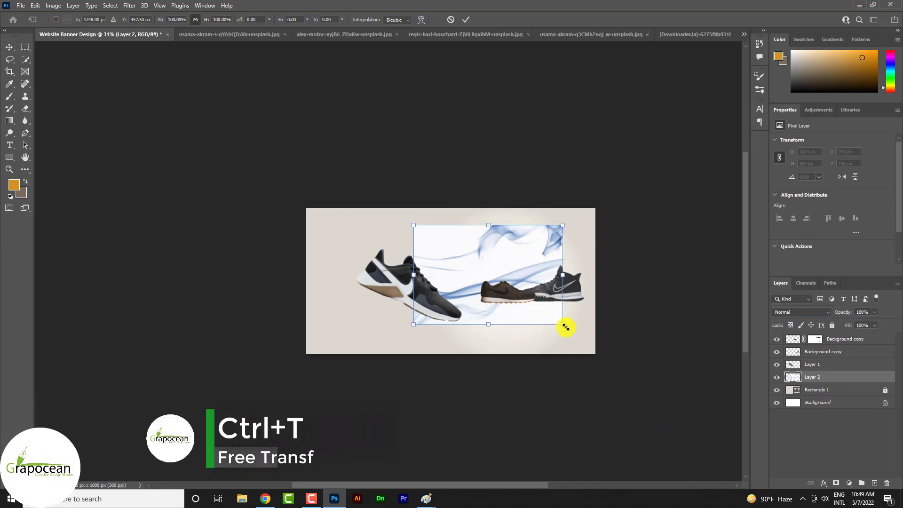
{"action": "left_click_drag", "start_coordinate": [563, 325], "coordinate": [612, 377]}
{"action": "left_click_drag", "start_coordinate": [544, 354], "coordinate": [501, 351]}
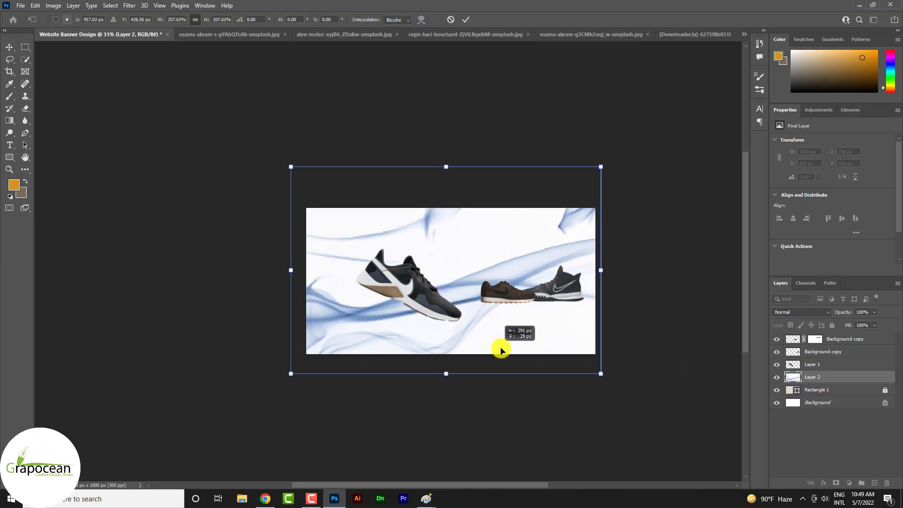
{"action": "left_click", "coordinate": [463, 21]}
Set the smoke layer's blend mode to Linear Burn
{"action": "left_click", "coordinate": [800, 312]}
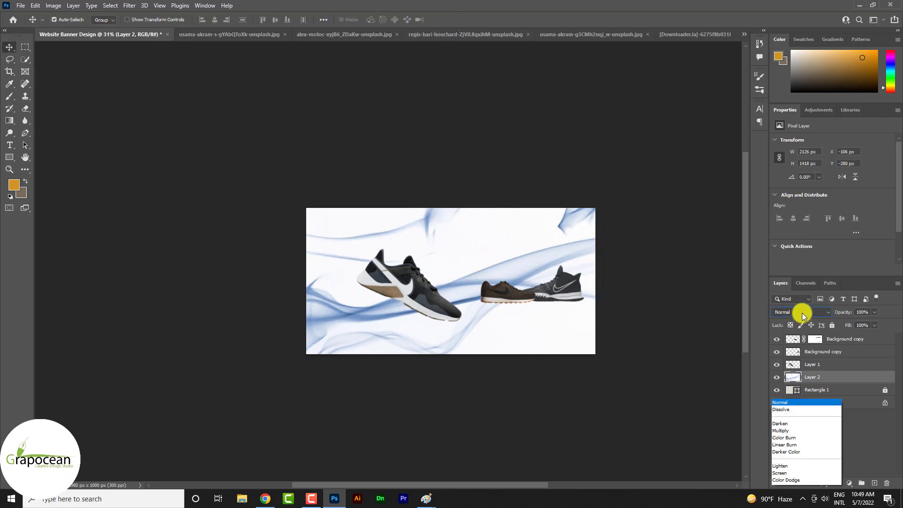
{"action": "left_click", "coordinate": [796, 304]}
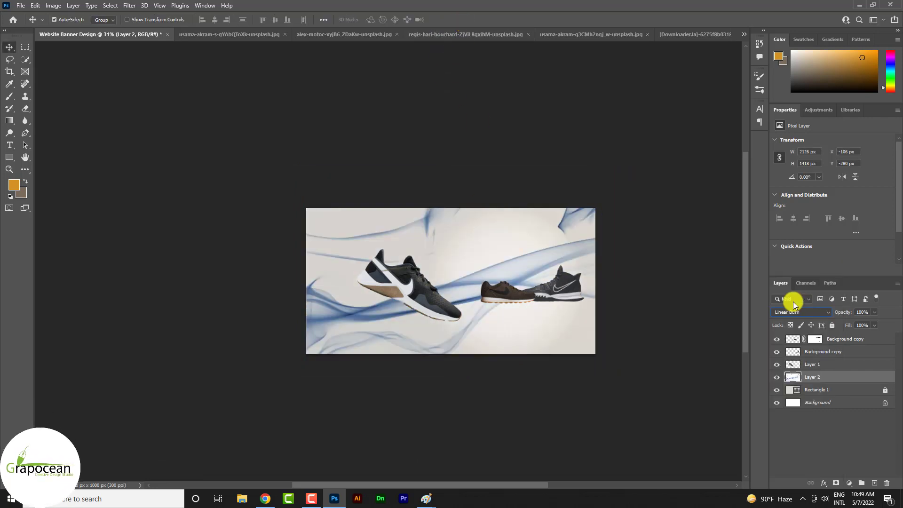
{"action": "left_click", "coordinate": [848, 482]}
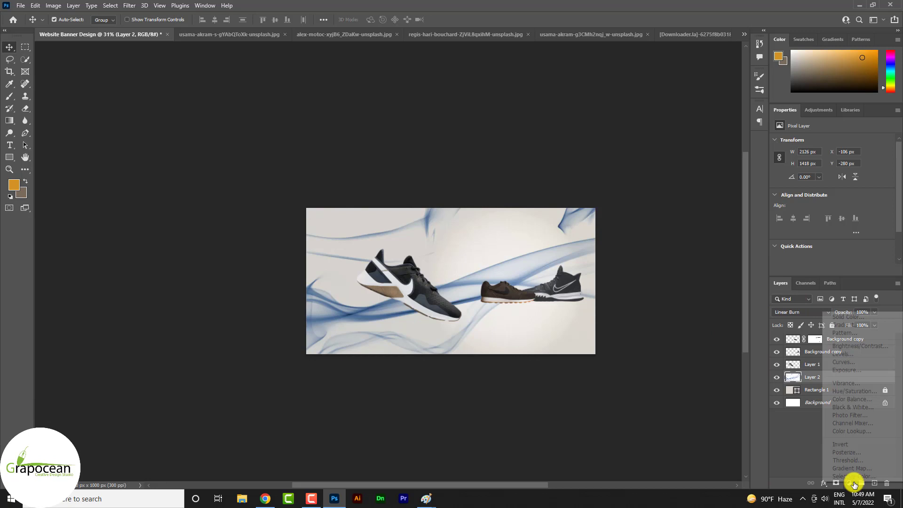
Add an orange Solid Color fill clipped to the smoke layer and blended as Overlay
{"action": "left_click", "coordinate": [848, 318]}
{"action": "left_click", "coordinate": [851, 317]}
{"action": "right_click", "coordinate": [853, 375]}
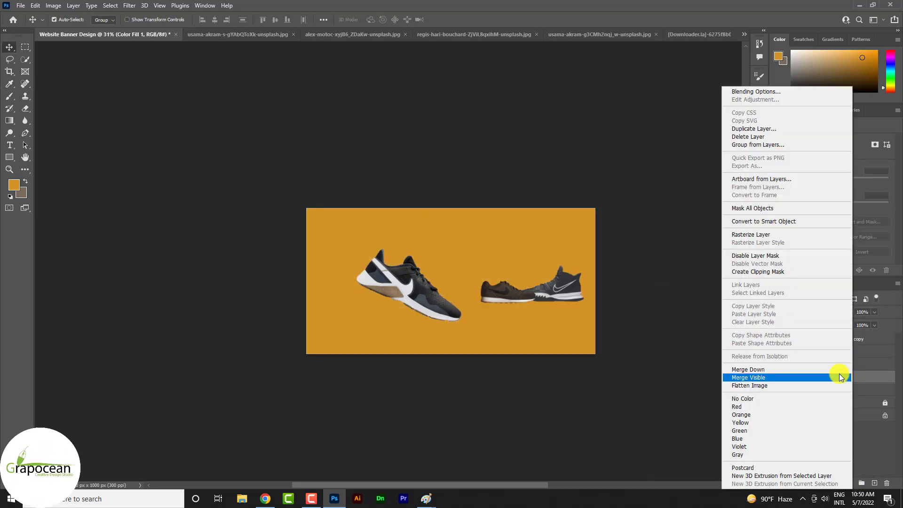
{"action": "left_click", "coordinate": [789, 278]}
{"action": "left_click", "coordinate": [805, 310]}
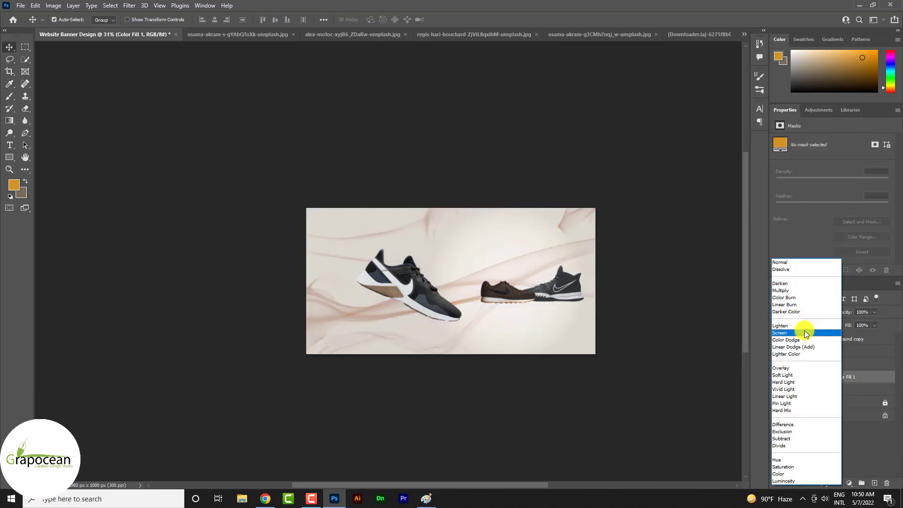
{"action": "left_click", "coordinate": [804, 367]}
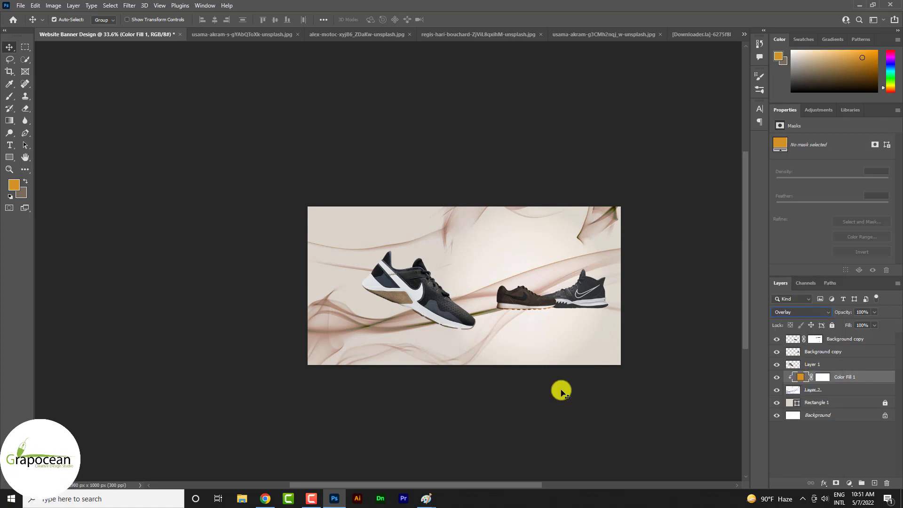
{"action": "left_click", "coordinate": [808, 391]}
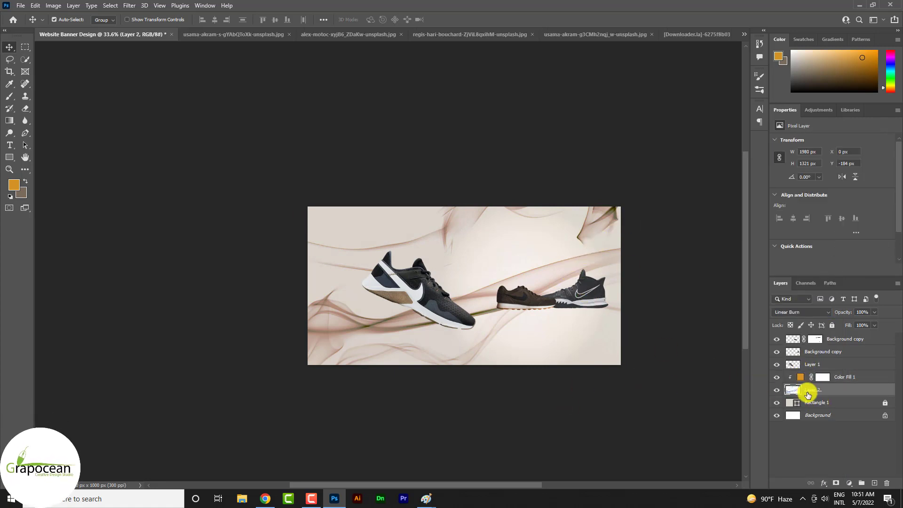
Warp the smoke layer so its strands curve diagonally behind the sneakers
{"action": "key", "text": "ctrl+t"}
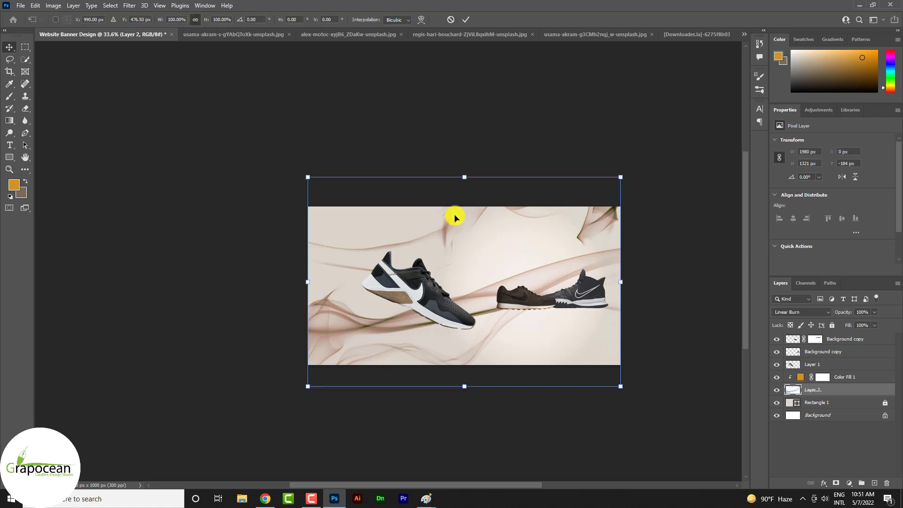
{"action": "left_click", "coordinate": [421, 19]}
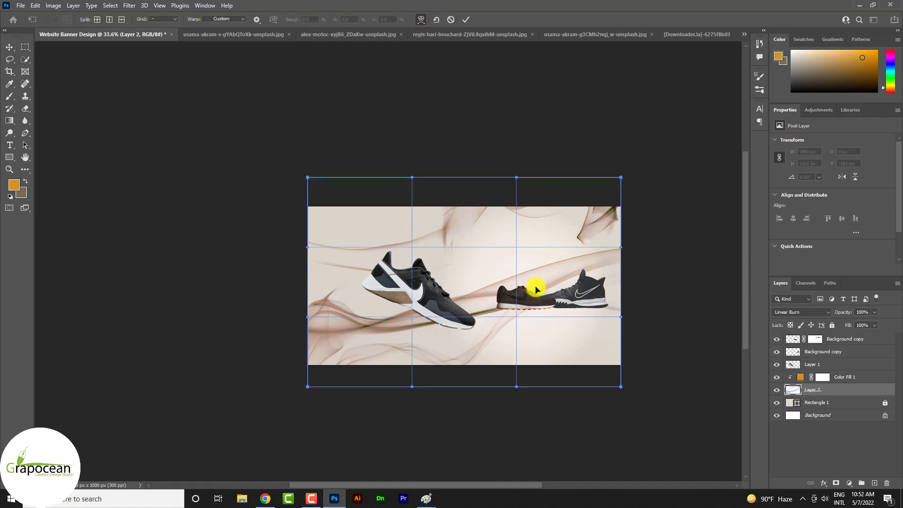
{"action": "mouse_move", "coordinate": [536, 289]}
{"action": "left_mouse_down"}
{"action": "mouse_move", "coordinate": [528, 292]}
{"action": "mouse_move", "coordinate": [503, 244]}
{"action": "mouse_move", "coordinate": [530, 281]}
{"action": "mouse_move", "coordinate": [533, 275]}
{"action": "left_mouse_up"}
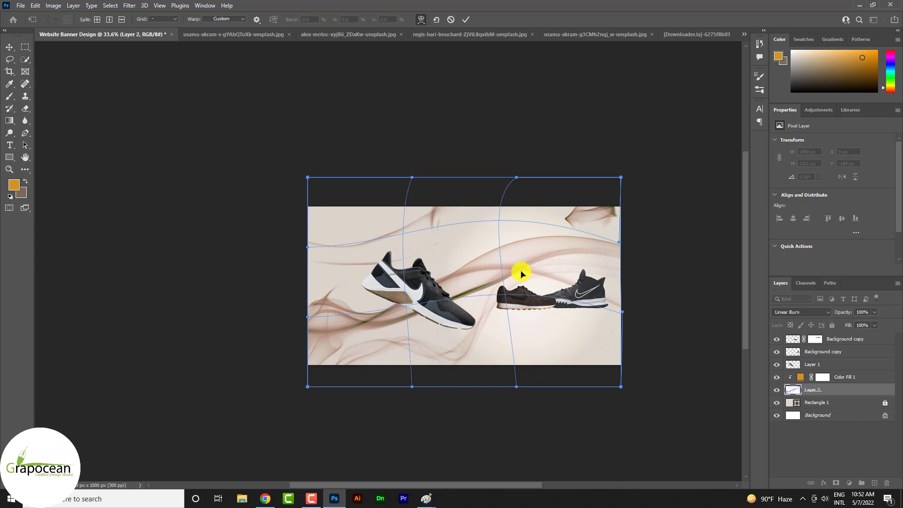
{"action": "mouse_move", "coordinate": [532, 245]}
{"action": "left_mouse_down"}
{"action": "mouse_move", "coordinate": [522, 236]}
{"action": "mouse_move", "coordinate": [594, 264]}
{"action": "mouse_move", "coordinate": [582, 246]}
{"action": "mouse_move", "coordinate": [603, 248]}
{"action": "mouse_move", "coordinate": [427, 366]}
{"action": "mouse_move", "coordinate": [437, 351]}
{"action": "mouse_move", "coordinate": [344, 318]}
{"action": "mouse_move", "coordinate": [332, 325]}
{"action": "mouse_move", "coordinate": [378, 346]}
{"action": "left_mouse_up"}
{"action": "left_click_drag", "start_coordinate": [442, 350], "coordinate": [443, 359]}
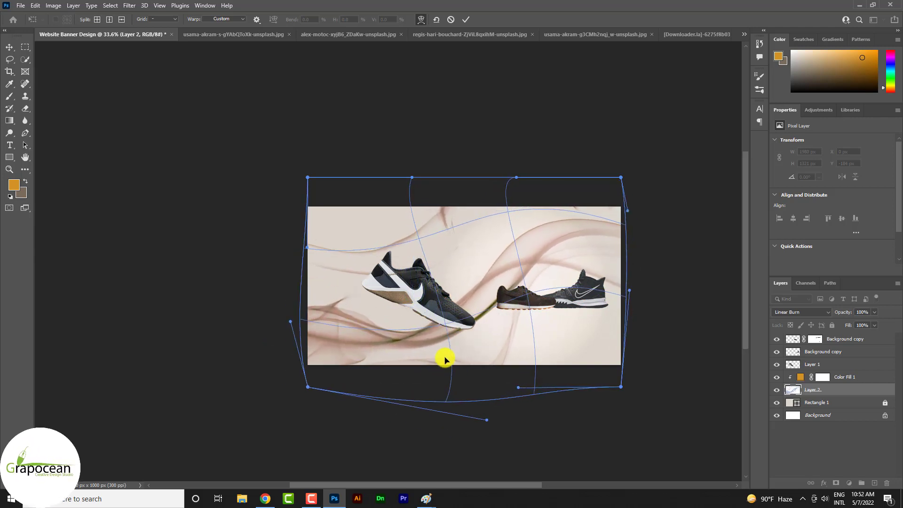
{"action": "left_click", "coordinate": [466, 20]}
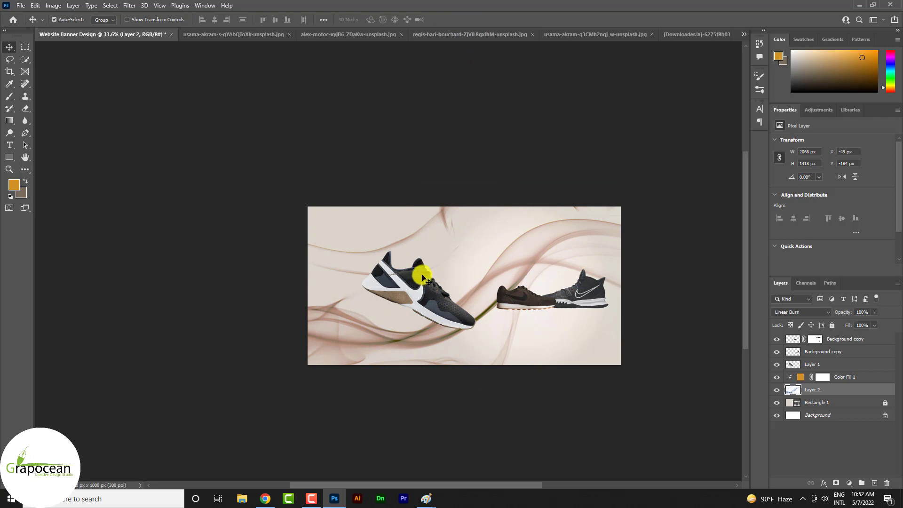
Add a layer mask to Layer 2 and brush away the smoke around and below the shoes
{"action": "right_click", "coordinate": [10, 95]}
{"action": "left_click", "coordinate": [43, 96]}
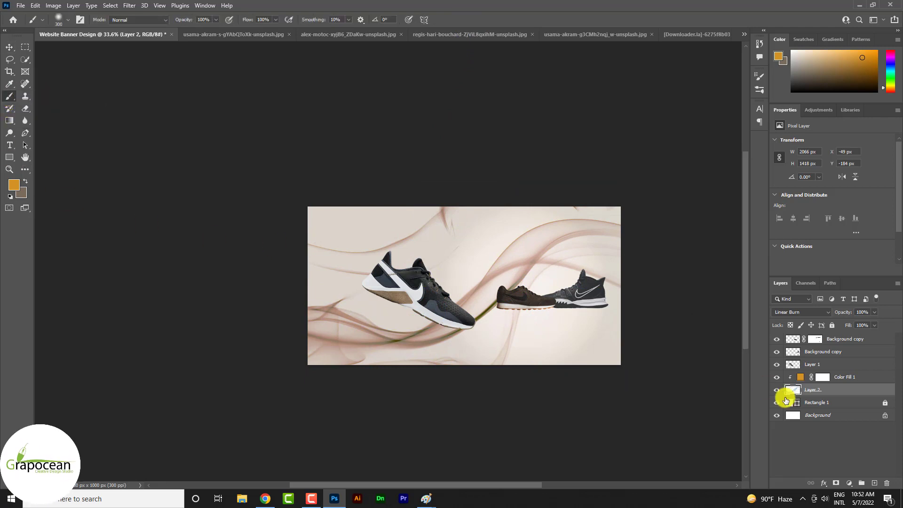
{"action": "left_click", "coordinate": [835, 483]}
{"action": "mouse_move", "coordinate": [404, 240]}
{"action": "left_mouse_down"}
{"action": "mouse_move", "coordinate": [382, 258]}
{"action": "mouse_move", "coordinate": [409, 257]}
{"action": "mouse_move", "coordinate": [295, 245]}
{"action": "left_mouse_up"}
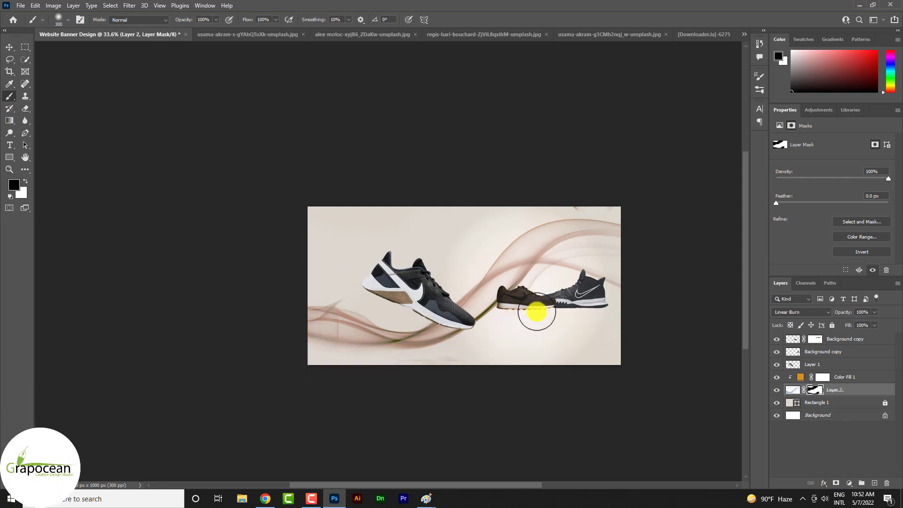
{"action": "mouse_move", "coordinate": [545, 289]}
{"action": "left_mouse_down"}
{"action": "mouse_move", "coordinate": [528, 322]}
{"action": "mouse_move", "coordinate": [541, 294]}
{"action": "mouse_move", "coordinate": [529, 346]}
{"action": "left_mouse_up"}
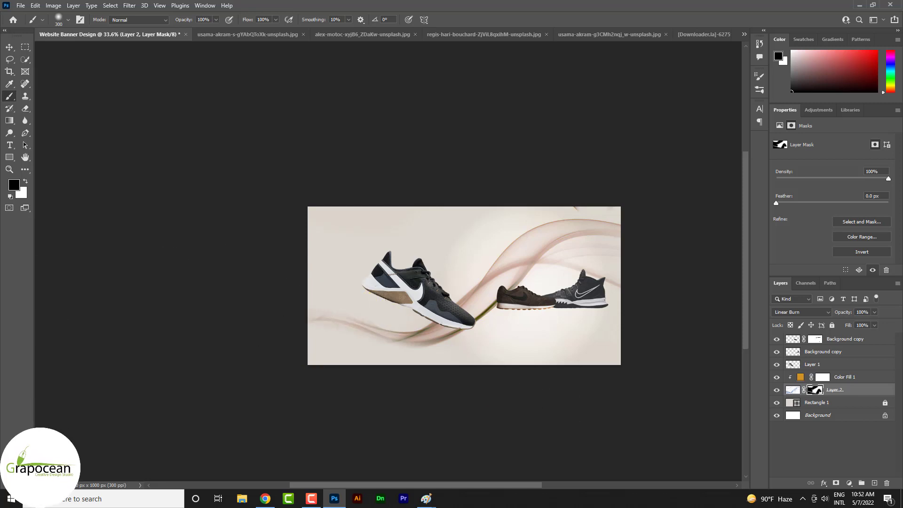
Fade the bottom wave strand, undo the last stroke, and set brush opacity to 5%
{"action": "scroll", "coordinate": [491, 385], "scroll_direction": "down", "scroll_amount": 2}
{"action": "scroll", "coordinate": [446, 367], "scroll_direction": "up", "scroll_amount": 3}
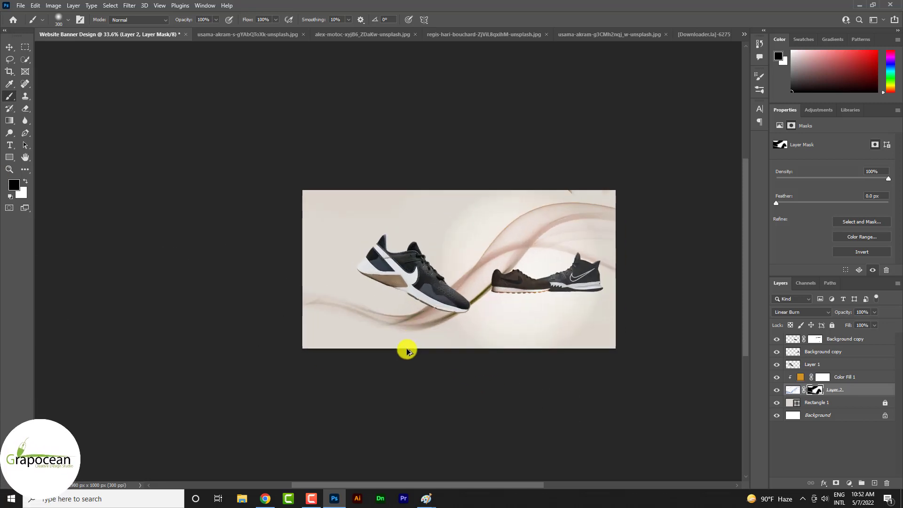
{"action": "scroll", "coordinate": [405, 349], "scroll_direction": "up", "scroll_amount": 2}
{"action": "left_click_drag", "start_coordinate": [495, 339], "coordinate": [355, 403]}
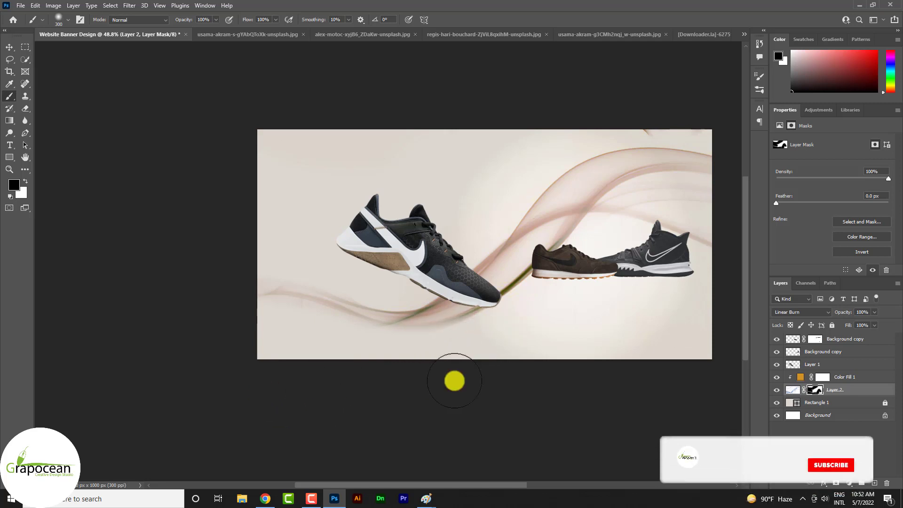
{"action": "left_click_drag", "start_coordinate": [452, 274], "coordinate": [353, 334]}
{"action": "key", "text": "ctrl+z"}
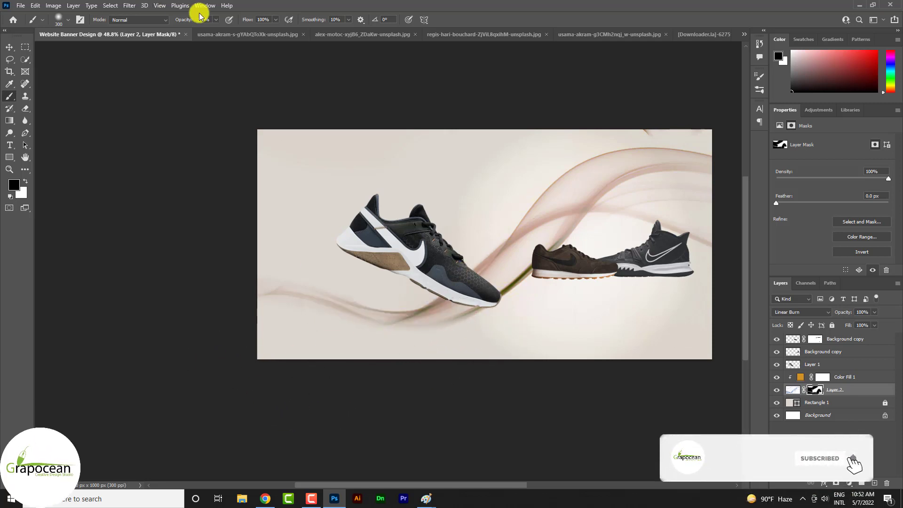
{"action": "type", "text": "5"}
{"action": "key", "text": "Return"}
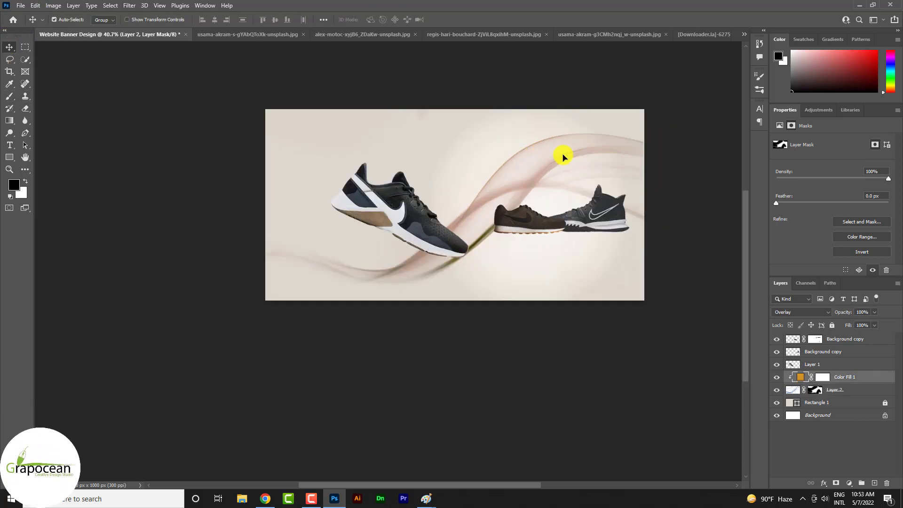
Set Color Fill 1's blend mode to Vivid Light and select it together with Layer 2
{"action": "left_click", "coordinate": [796, 311]}
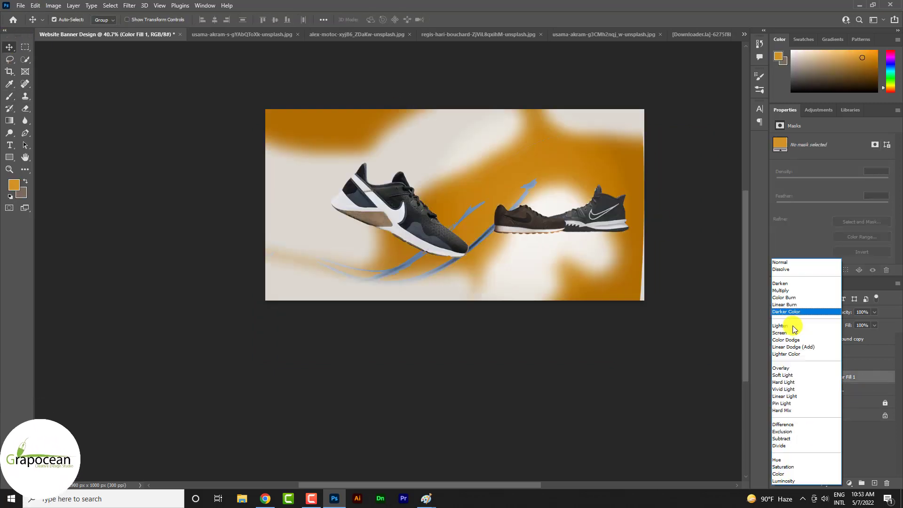
{"action": "left_click", "coordinate": [811, 388]}
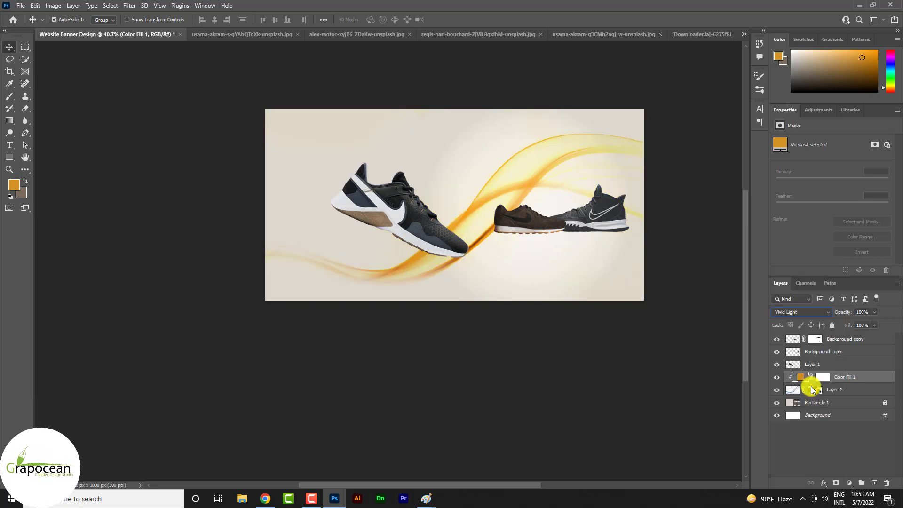
{"action": "left_click", "coordinate": [849, 389]}
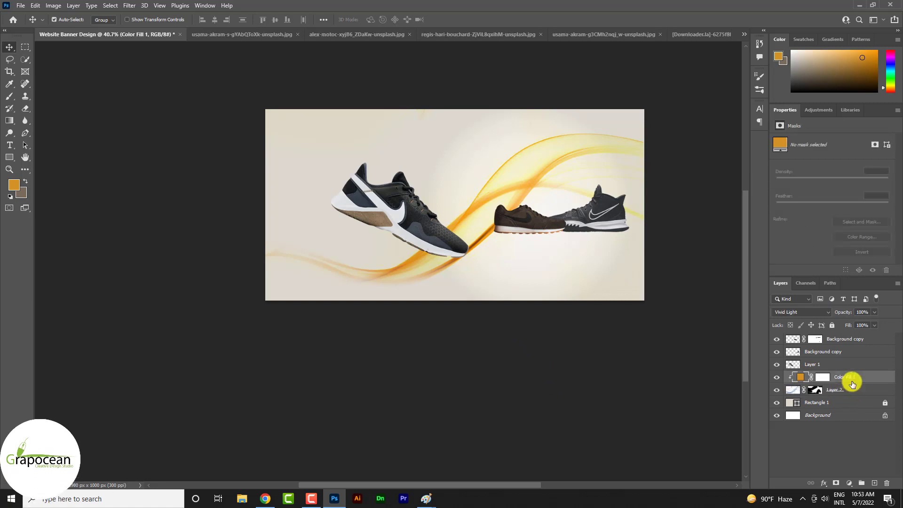
{"action": "left_click", "coordinate": [840, 390], "text": "shift"}
Duplicate the swoosh and its fill, then move the copy up-left and shrink it to about 59%
{"action": "key", "text": "ctrl+j"}
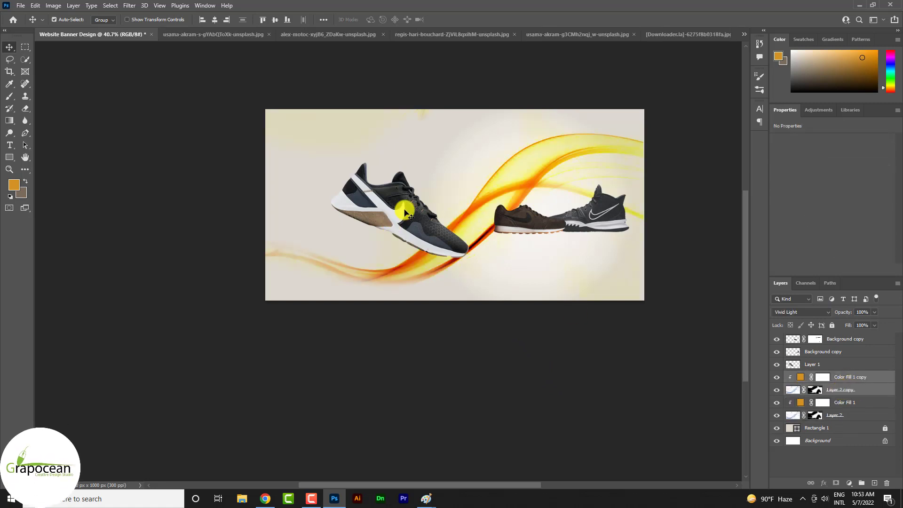
{"action": "key", "text": "ctrl+t"}
{"action": "left_click_drag", "start_coordinate": [512, 205], "coordinate": [445, 150]}
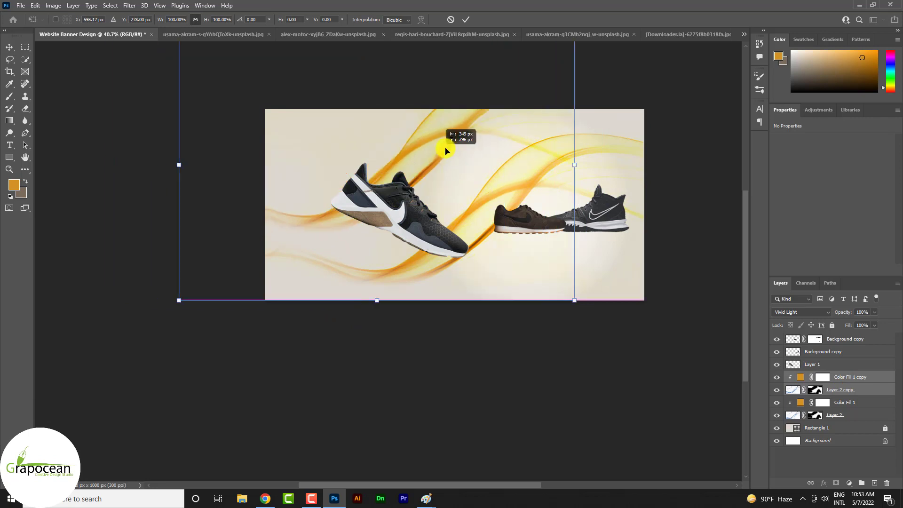
{"action": "mouse_move", "coordinate": [574, 300]}
{"action": "left_mouse_down"}
{"action": "mouse_move", "coordinate": [456, 292]}
{"action": "mouse_move", "coordinate": [456, 316]}
{"action": "left_mouse_up"}
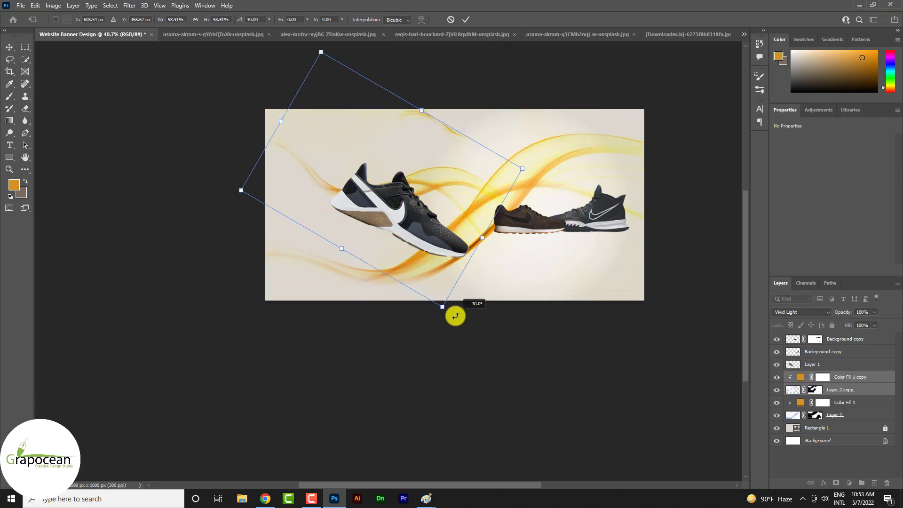
{"action": "left_click_drag", "start_coordinate": [438, 205], "coordinate": [457, 174]}
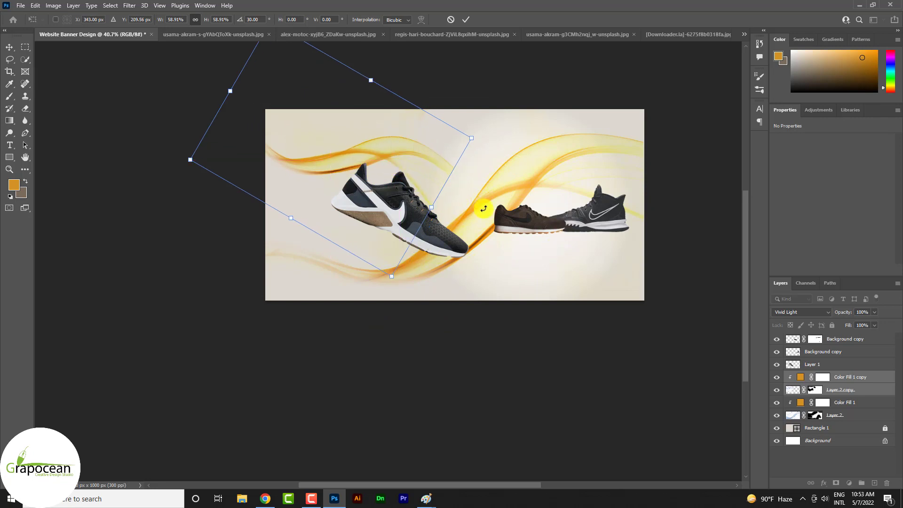
{"action": "left_click_drag", "start_coordinate": [419, 135], "coordinate": [430, 151]}
{"action": "left_click", "coordinate": [467, 20]}
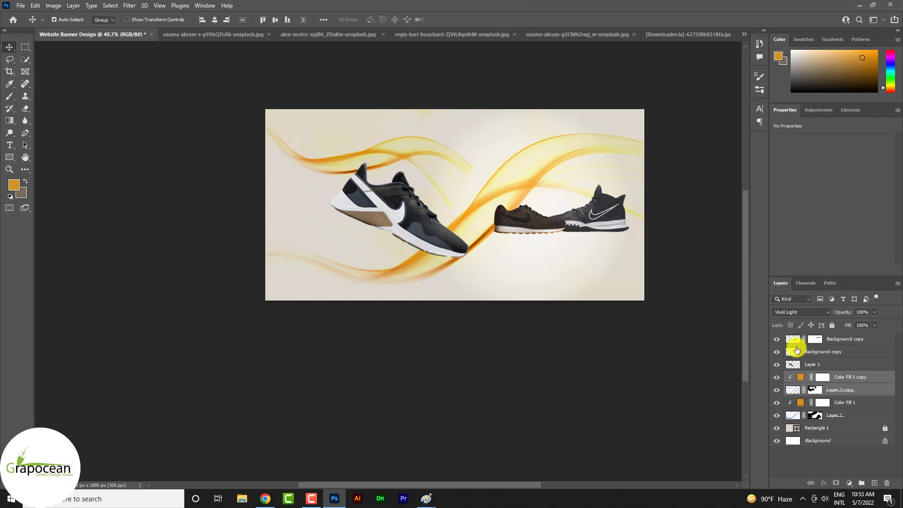
Lower the original Color Fill 1's opacity to soften the swoosh
{"action": "left_click", "coordinate": [845, 408]}
{"action": "key", "text": "8"}
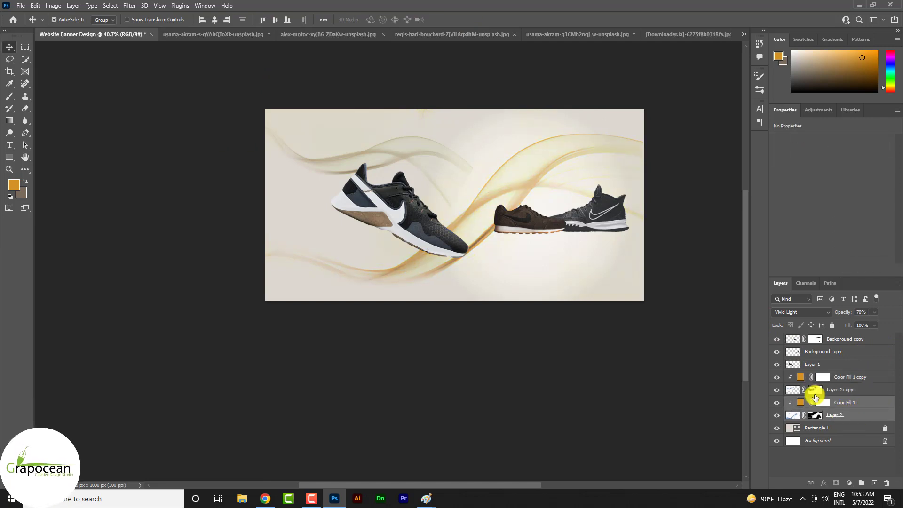
{"action": "left_click_drag", "start_coordinate": [815, 397], "coordinate": [825, 391]}
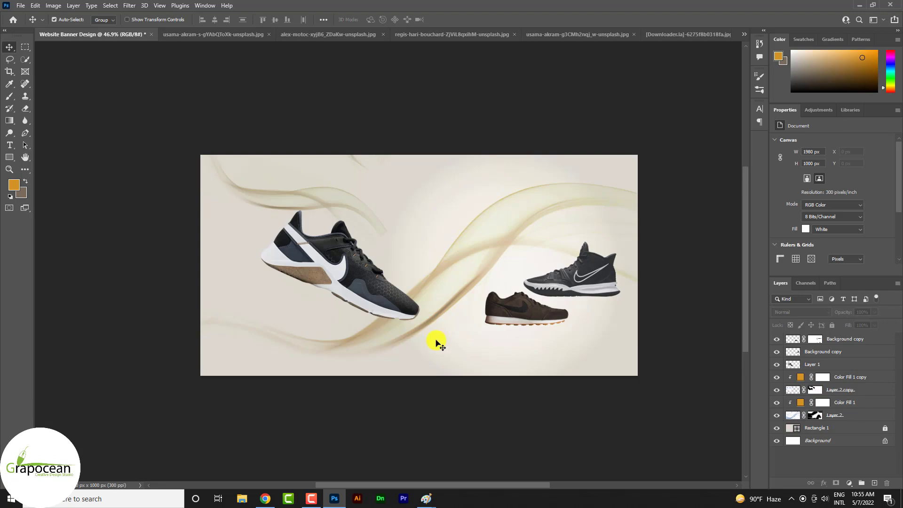
{"action": "left_click", "coordinate": [352, 215]}
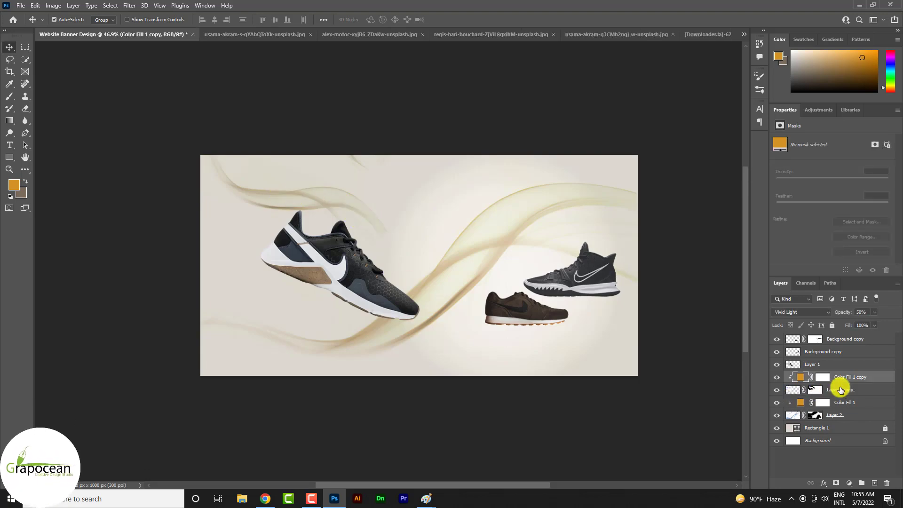
Move Layer 2 copy right and down, rotate it about −14.6° and enlarge it to 126%
{"action": "left_click", "coordinate": [799, 394]}
{"action": "key", "text": "ctrl+t"}
{"action": "mouse_move", "coordinate": [337, 196]}
{"action": "left_mouse_down"}
{"action": "mouse_move", "coordinate": [567, 290]}
{"action": "mouse_move", "coordinate": [516, 249]}
{"action": "left_mouse_up"}
{"action": "mouse_move", "coordinate": [629, 353]}
{"action": "left_mouse_down"}
{"action": "mouse_move", "coordinate": [663, 315]}
{"action": "mouse_move", "coordinate": [642, 315]}
{"action": "left_mouse_up"}
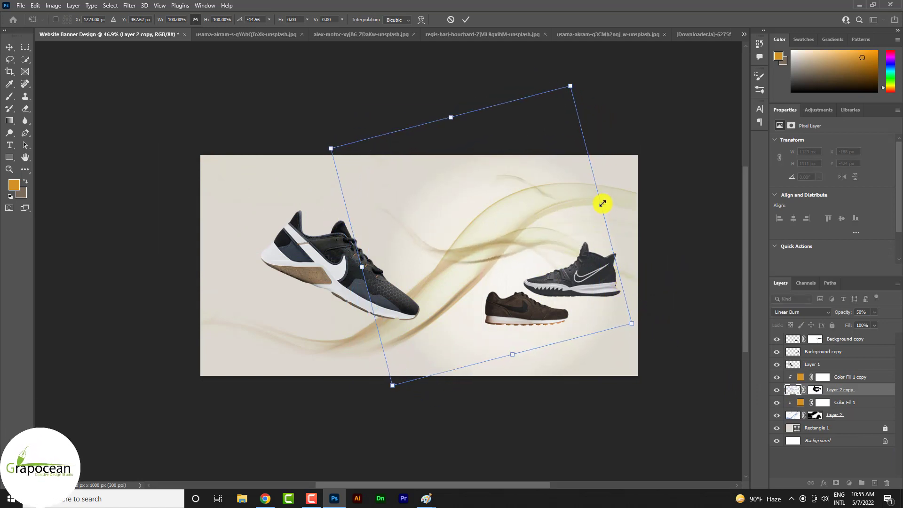
{"action": "mouse_move", "coordinate": [602, 203]}
{"action": "left_mouse_down"}
{"action": "mouse_move", "coordinate": [672, 207]}
{"action": "mouse_move", "coordinate": [637, 214]}
{"action": "mouse_move", "coordinate": [631, 196]}
{"action": "left_mouse_up"}
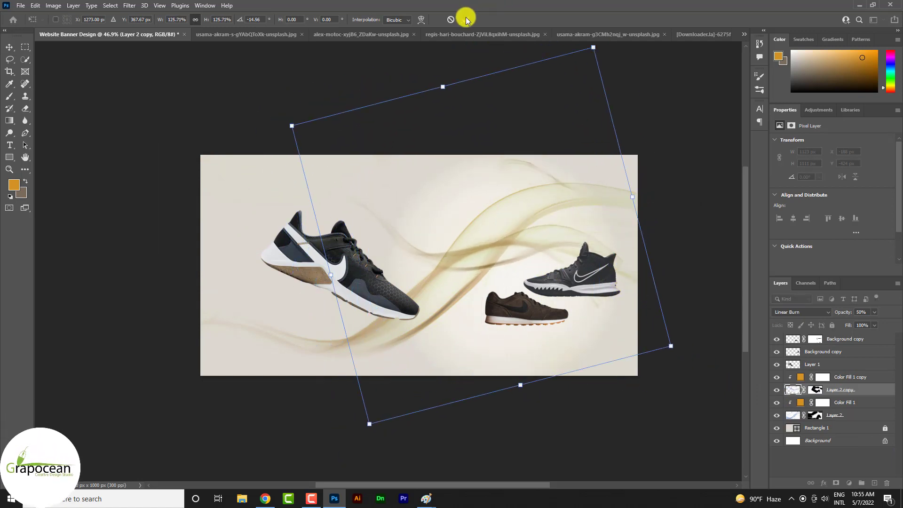
{"action": "left_click", "coordinate": [467, 20]}
{"action": "left_click", "coordinate": [817, 389]}
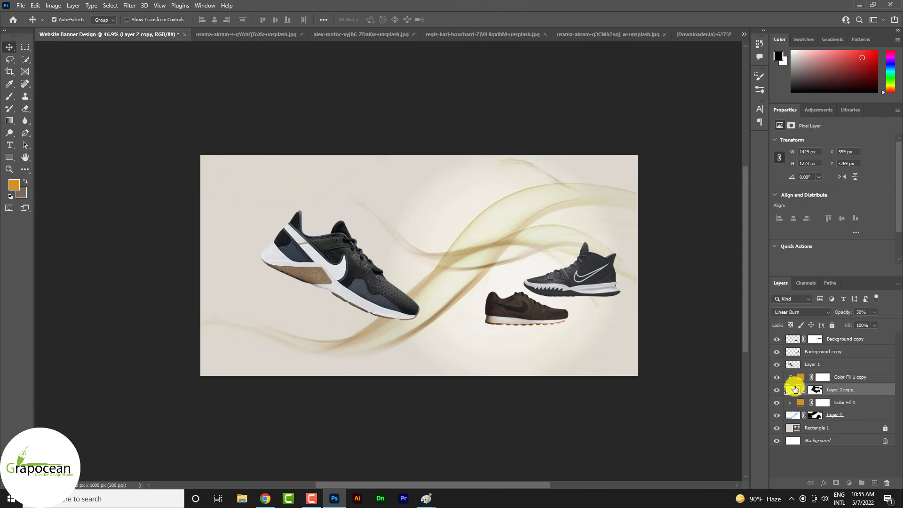
Select the swirl layers with both Color Fill layers, flip them horizontally and nudge them into place
{"action": "left_click", "coordinate": [13, 95]}
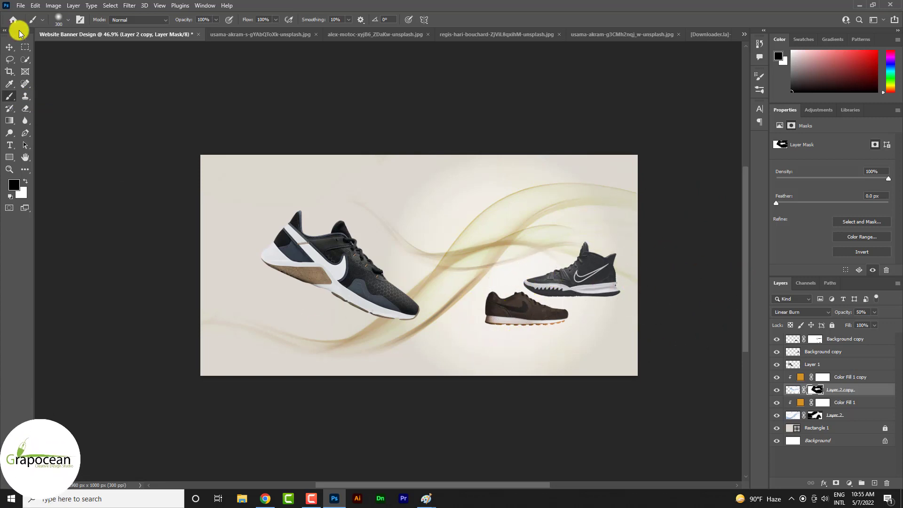
{"action": "left_click", "coordinate": [9, 47]}
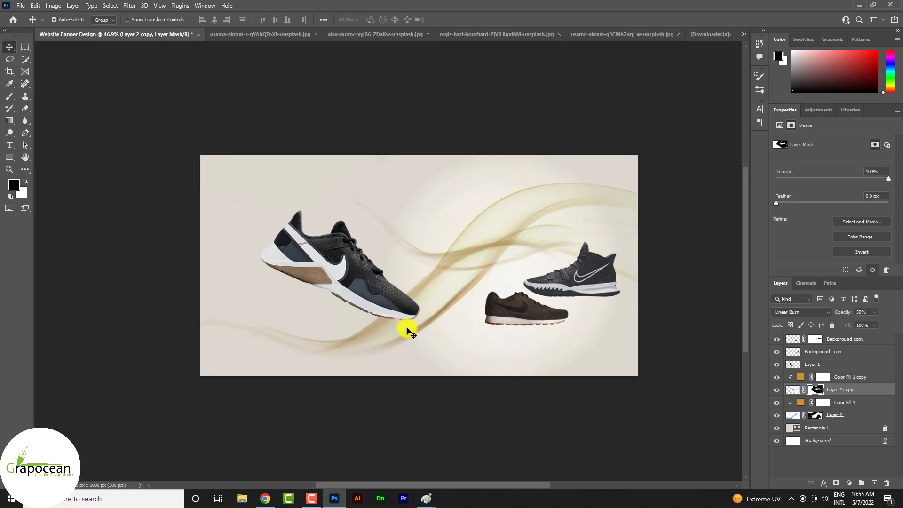
{"action": "left_click_drag", "start_coordinate": [494, 435], "coordinate": [428, 191]}
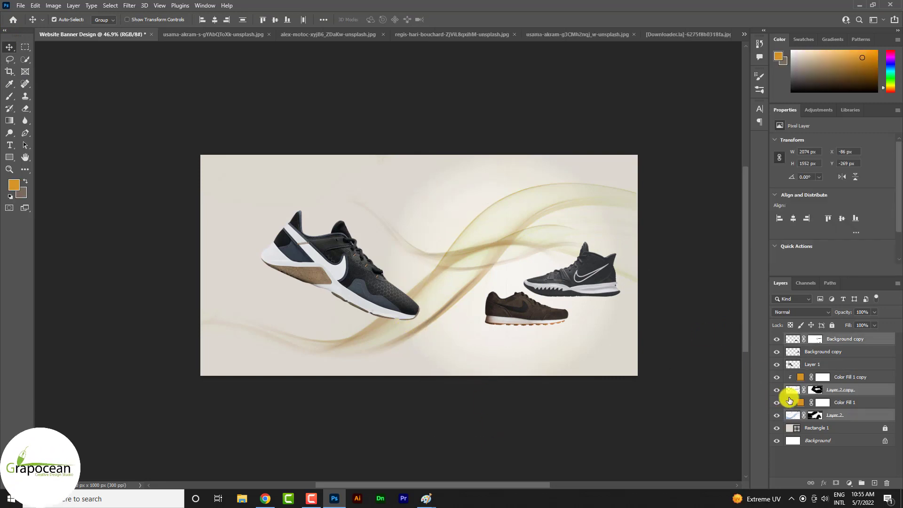
{"action": "left_click", "coordinate": [841, 342], "text": "ctrl"}
{"action": "left_click", "coordinate": [852, 378], "text": "ctrl"}
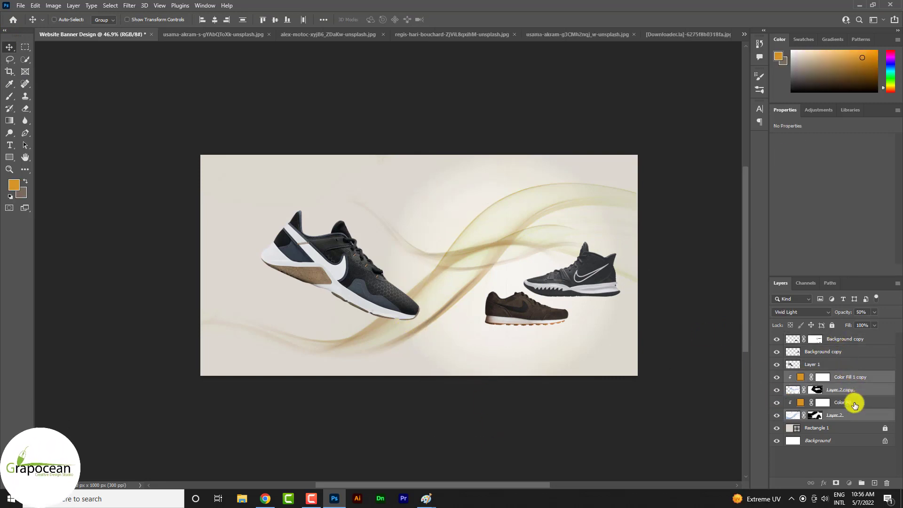
{"action": "key", "text": "ctrl+t"}
{"action": "right_click", "coordinate": [485, 252]}
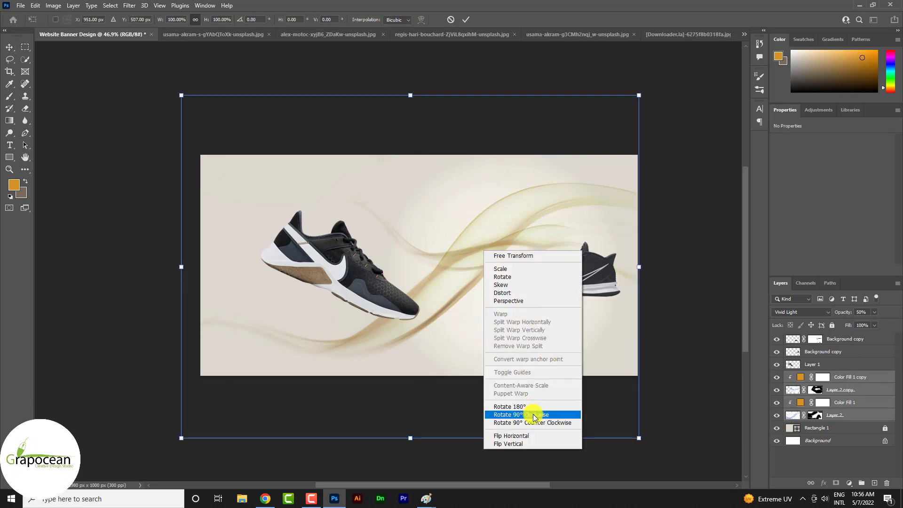
{"action": "left_click", "coordinate": [534, 437]}
{"action": "left_click_drag", "start_coordinate": [457, 357], "coordinate": [467, 351]}
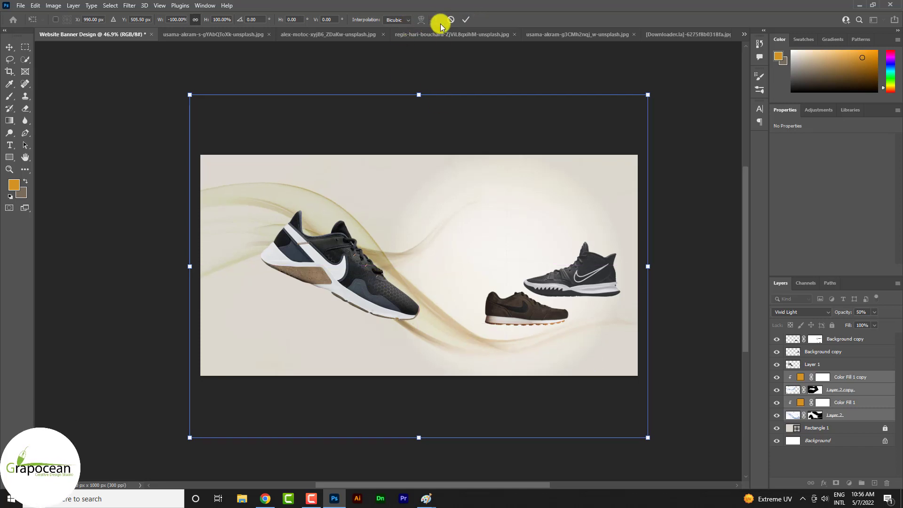
{"action": "left_click", "coordinate": [465, 19]}
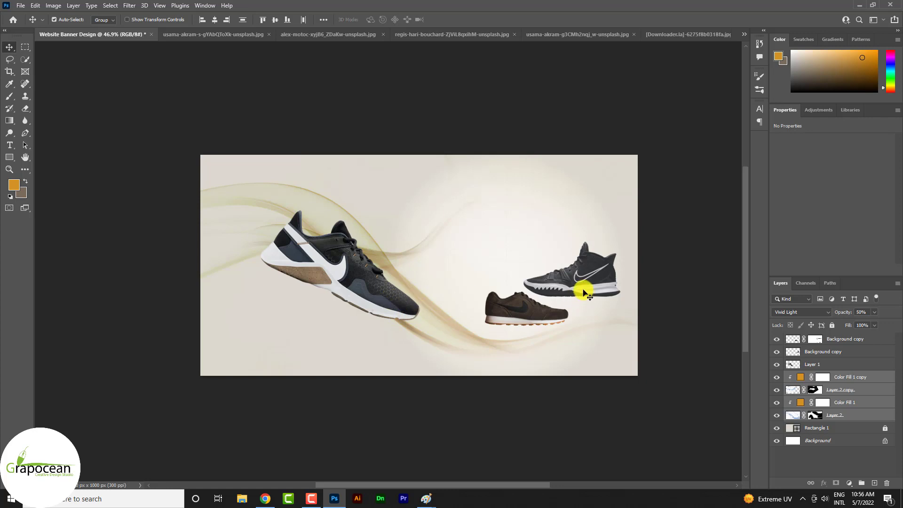
{"action": "left_click", "coordinate": [376, 301]}
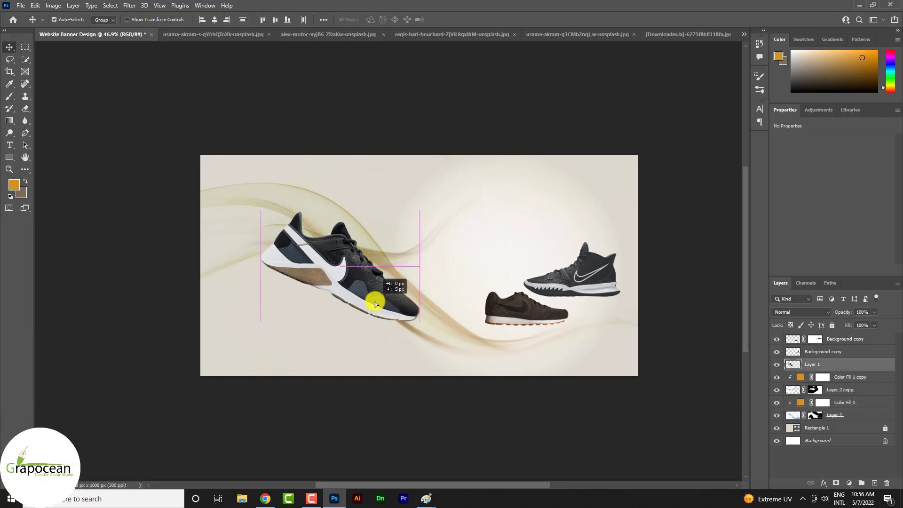
Create a new empty layer for the shadow with the Brush tool active
{"action": "right_click", "coordinate": [8, 101]}
{"action": "left_click", "coordinate": [45, 95]}
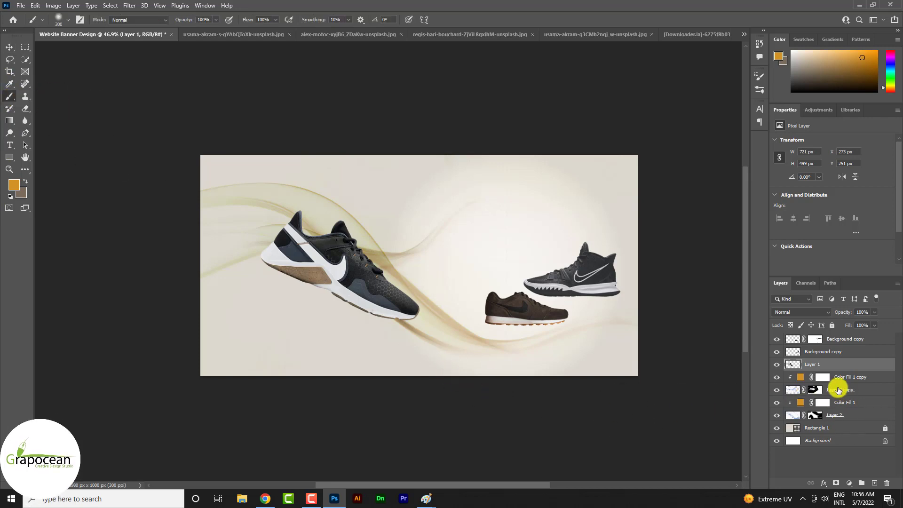
{"action": "left_click", "coordinate": [838, 389]}
{"action": "left_click", "coordinate": [874, 483]}
{"action": "left_click_drag", "start_coordinate": [263, 312], "coordinate": [466, 314]}
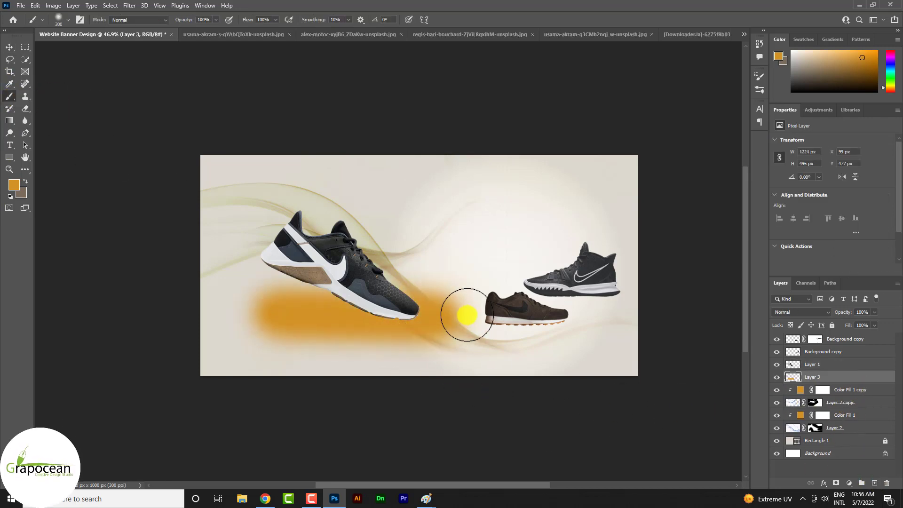
{"action": "key", "text": "ctrl+z"}
Set the foreground to #1a1a1a and paint a soft 900 px shadow under the left shoe
{"action": "left_click", "coordinate": [14, 185]}
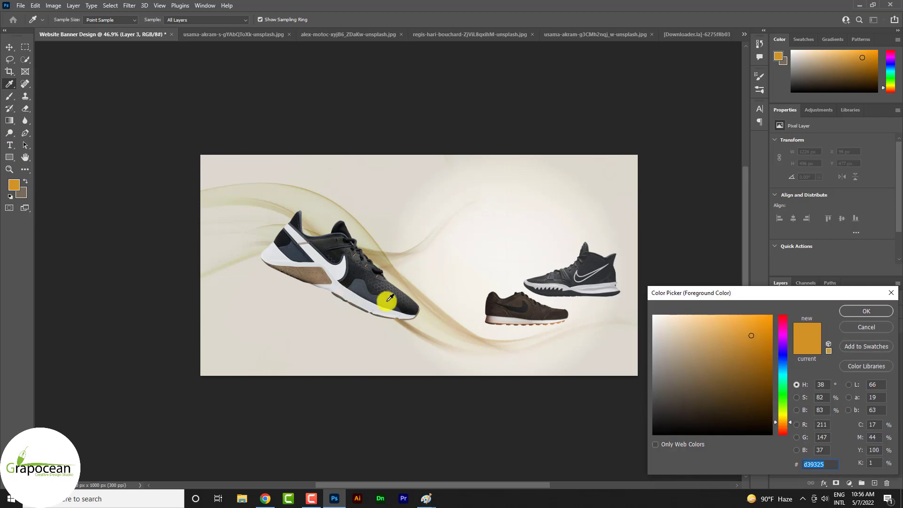
{"action": "left_click", "coordinate": [645, 429]}
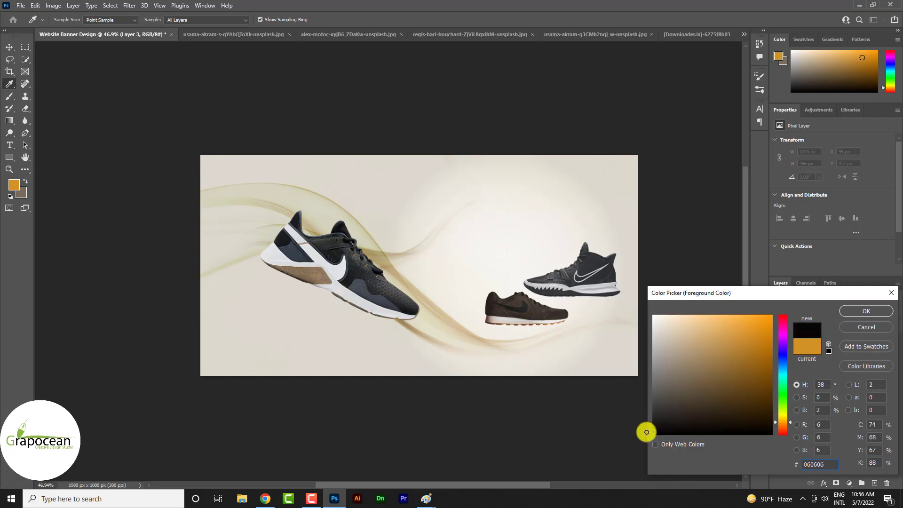
{"action": "left_click", "coordinate": [867, 312]}
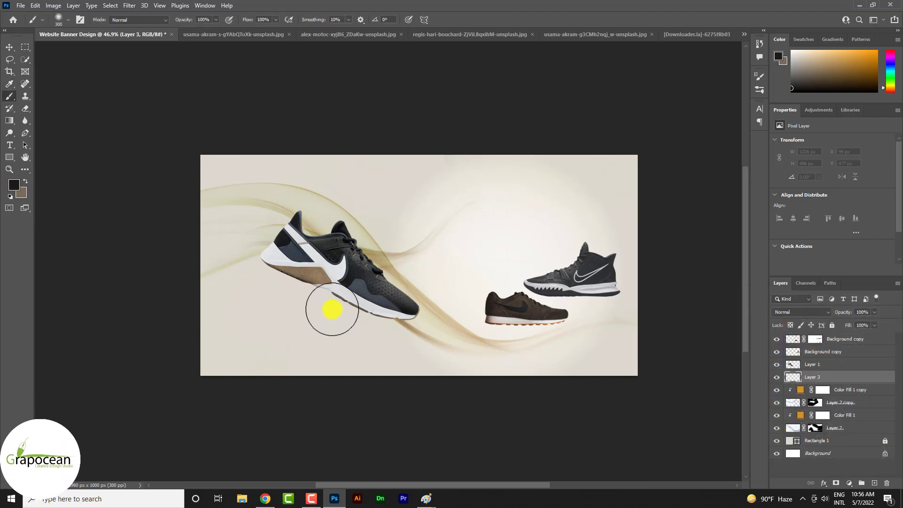
{"action": "key", "text": "bracketright"}
{"action": "key", "text": "bracketright"}
{"action": "key", "text": "bracketright"}
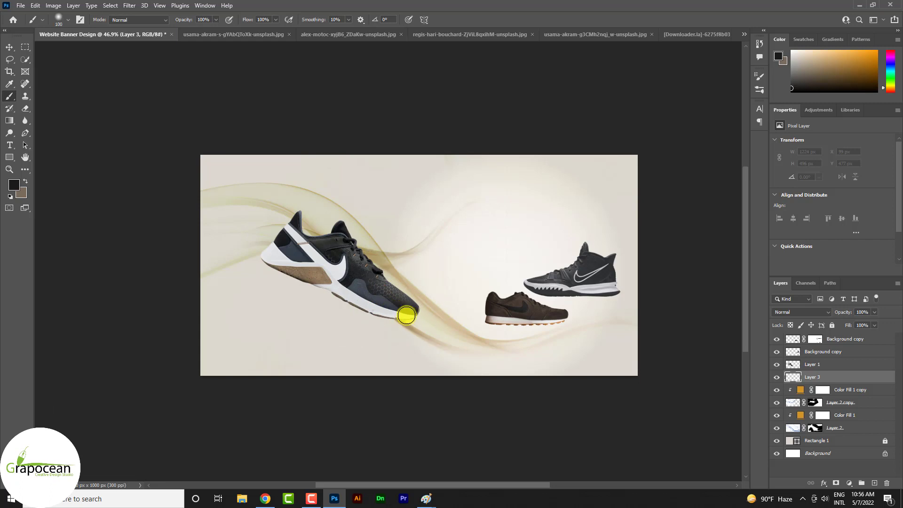
{"action": "left_click_drag", "start_coordinate": [406, 315], "coordinate": [264, 316]}
{"action": "key", "text": "ctrl+z"}
{"action": "key", "text": "ctrl+shift+z"}
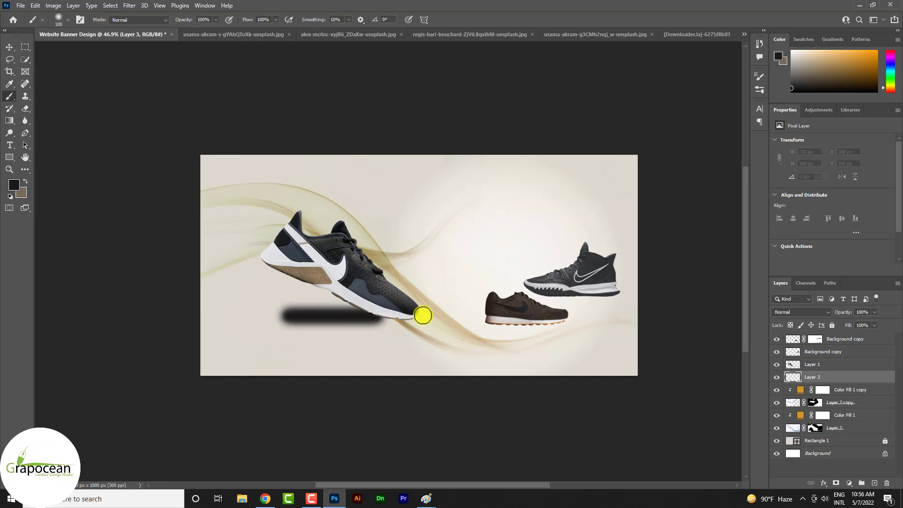
{"action": "key", "text": "ctrl+z"}
{"action": "scroll", "coordinate": [372, 329], "scroll_direction": "up", "scroll_amount": 2}
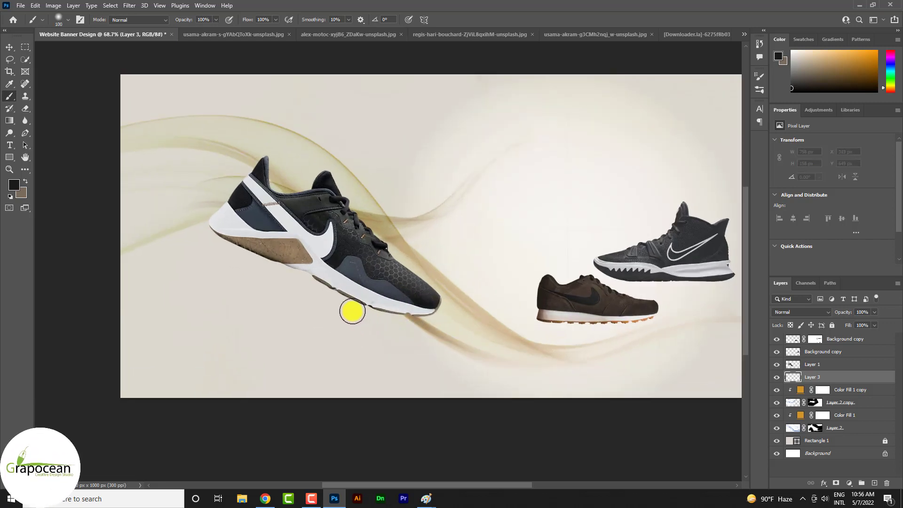
{"action": "key", "text": "bracketright"}
{"action": "key", "text": "bracketright"}
{"action": "key", "text": "bracketright"}
{"action": "key", "text": "bracketright"}
{"action": "key", "text": "bracketright"}
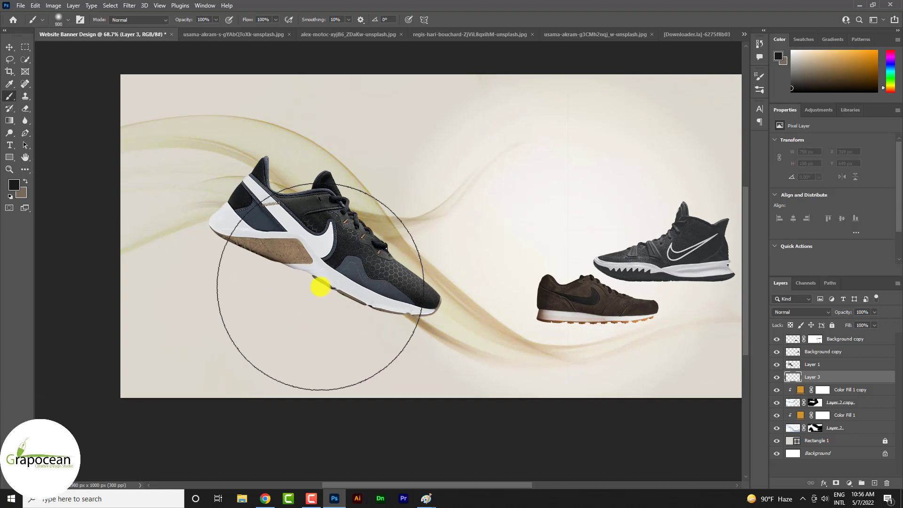
{"action": "key", "text": "bracketright"}
{"action": "left_click_drag", "start_coordinate": [318, 290], "coordinate": [388, 297]}
Squash the shadow to 5.70% height and widen it to about 106%
{"action": "key", "text": "ctrl+t"}
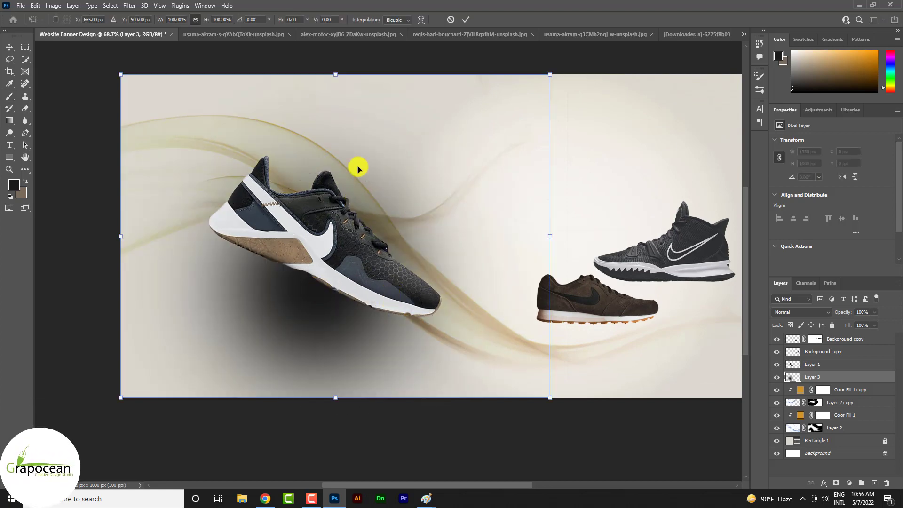
{"action": "mouse_move", "coordinate": [336, 75]}
{"action": "left_mouse_down"}
{"action": "mouse_move", "coordinate": [318, 375]}
{"action": "mouse_move", "coordinate": [321, 315]}
{"action": "mouse_move", "coordinate": [375, 312]}
{"action": "left_mouse_up"}
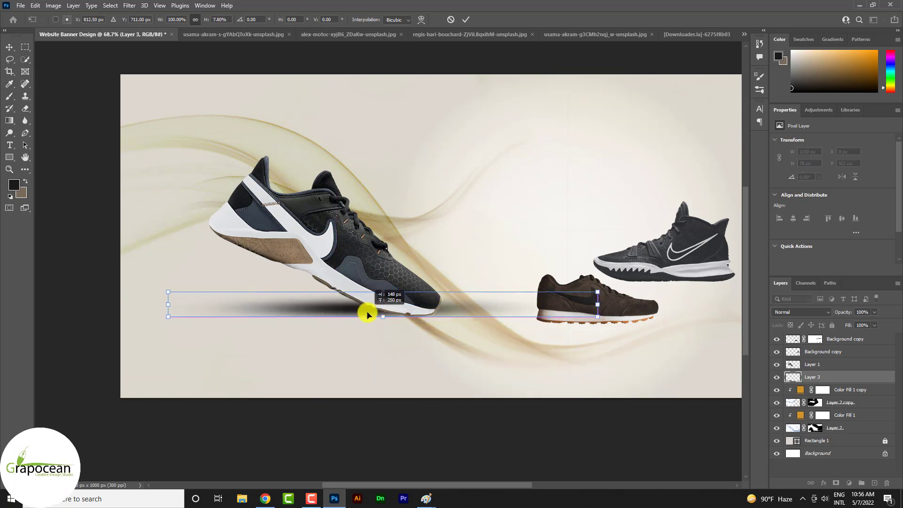
{"action": "left_click_drag", "start_coordinate": [605, 305], "coordinate": [631, 313]}
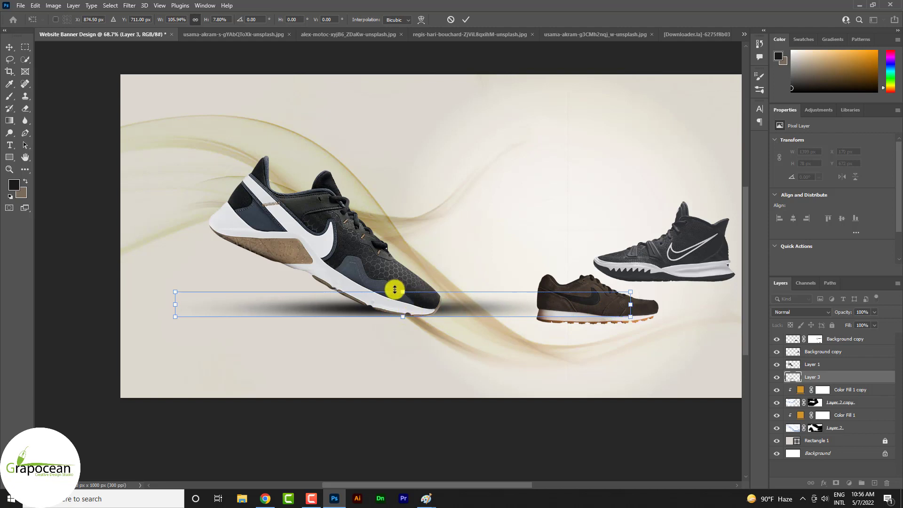
{"action": "left_click_drag", "start_coordinate": [405, 291], "coordinate": [406, 297]}
{"action": "left_click", "coordinate": [466, 19]}
Mask the shadow out beneath the brown shoe with a 125 px brush and nudge it into place
{"action": "key", "text": "b"}
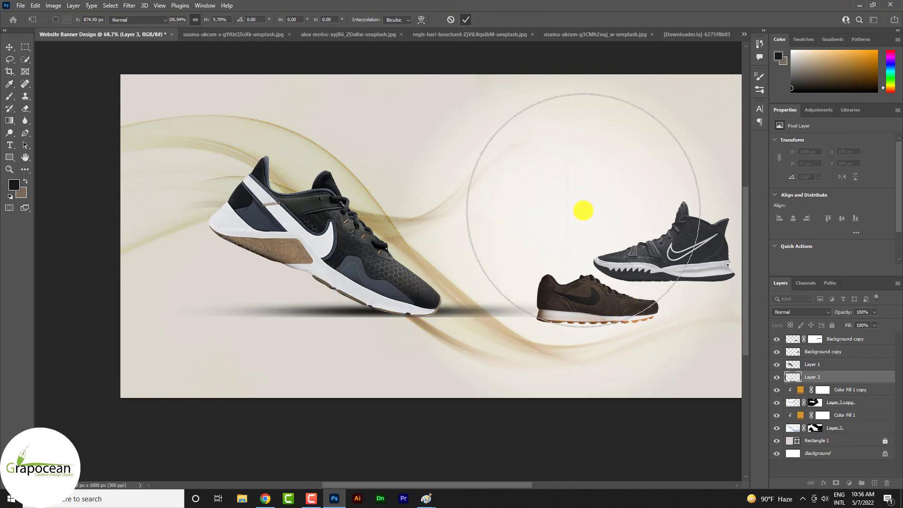
{"action": "left_click", "coordinate": [838, 484]}
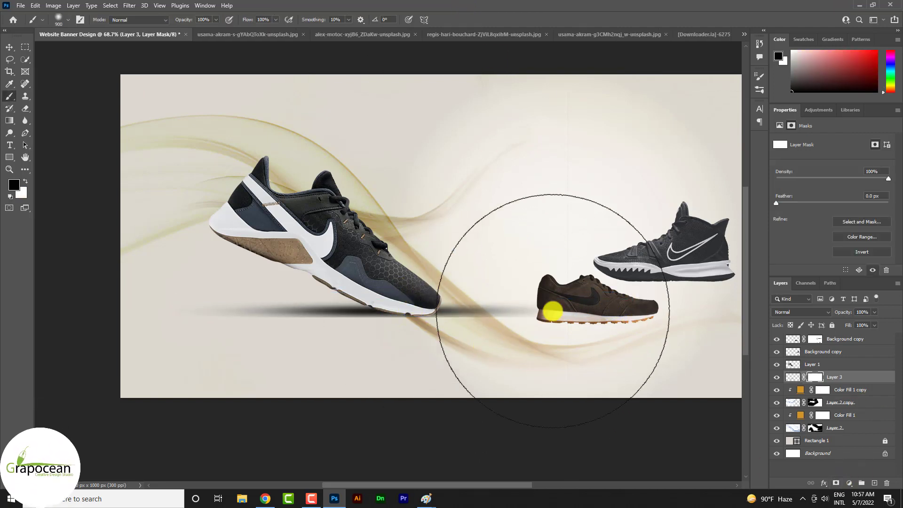
{"action": "left_click_drag", "start_coordinate": [550, 307], "coordinate": [536, 335]}
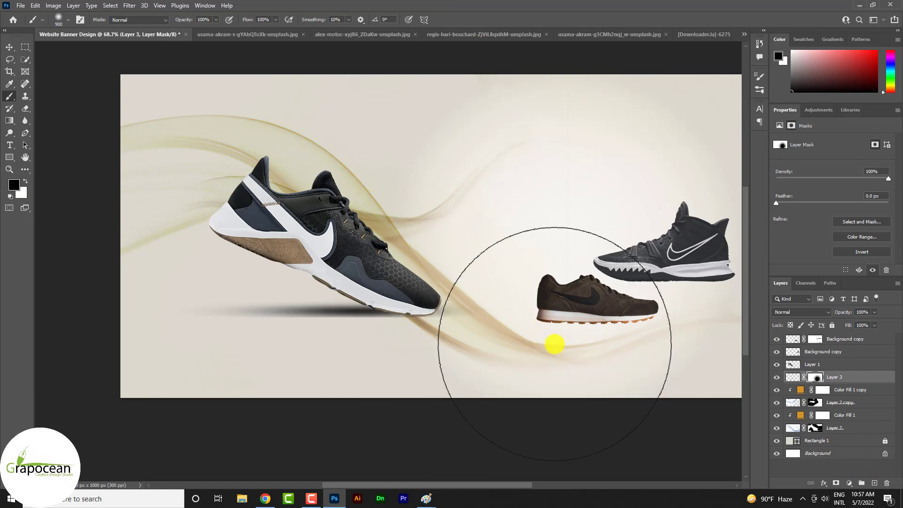
{"action": "key", "text": "bracketleft"}
{"action": "key", "text": "bracketleft"}
{"action": "key", "text": "bracketleft"}
{"action": "key", "text": "bracketleft"}
{"action": "key", "text": "bracketleft"}
{"action": "key", "text": "bracketleft"}
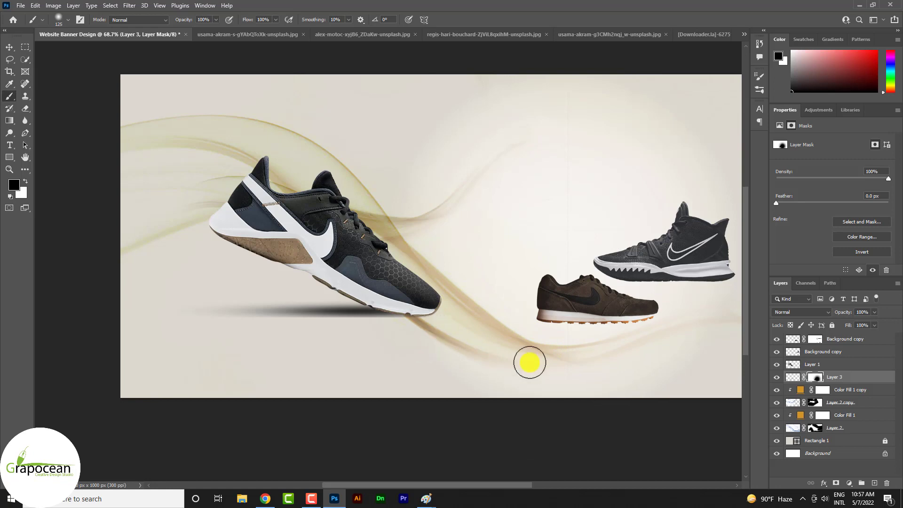
{"action": "scroll", "coordinate": [529, 362], "scroll_direction": "down", "scroll_amount": 4}
{"action": "scroll", "coordinate": [524, 362], "scroll_direction": "up", "scroll_amount": 4}
{"action": "scroll", "coordinate": [508, 363], "scroll_direction": "up", "scroll_amount": 3}
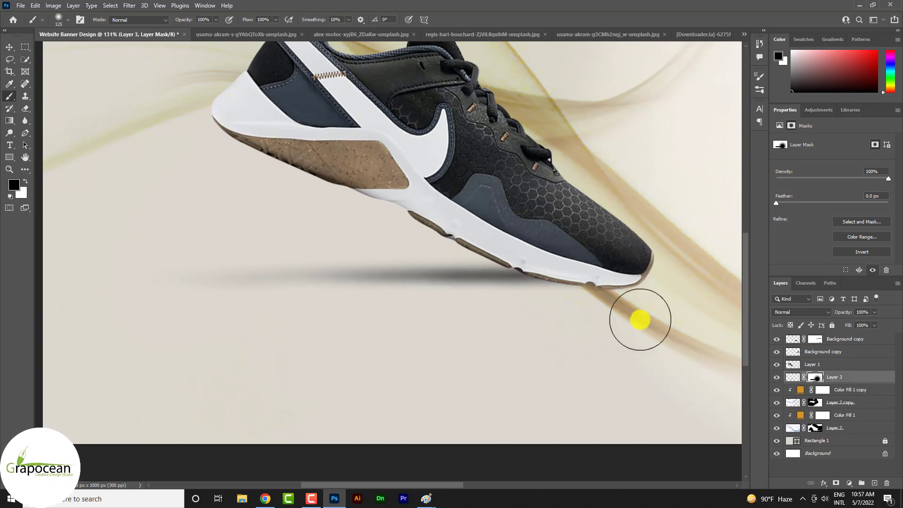
{"action": "scroll", "coordinate": [692, 319], "scroll_direction": "down", "scroll_amount": 5}
{"action": "scroll", "coordinate": [665, 318], "scroll_direction": "up", "scroll_amount": 2}
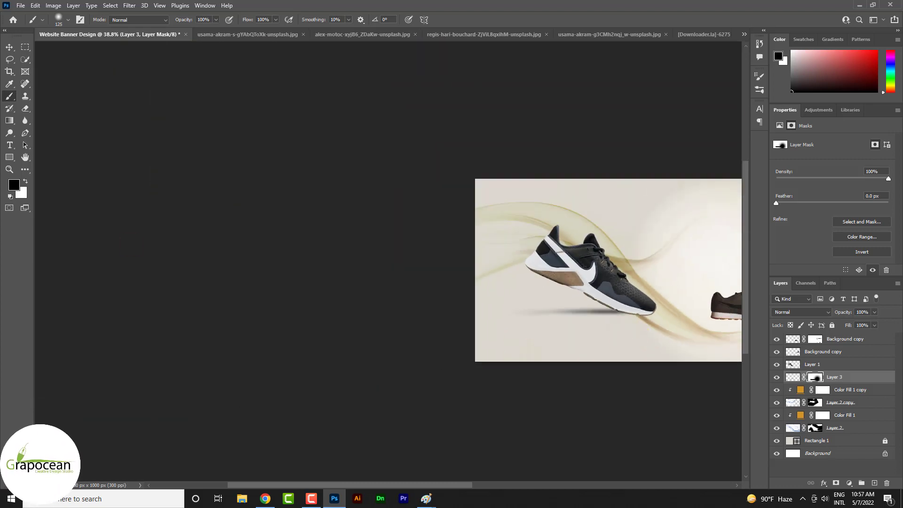
{"action": "left_click", "coordinate": [12, 45]}
{"action": "scroll", "coordinate": [654, 336], "scroll_direction": "up", "scroll_amount": 3}
{"action": "left_click_drag", "start_coordinate": [564, 292], "coordinate": [564, 295]}
Warp the shadow so its top edge bends upward, then nudge it into place
{"action": "key", "text": "ctrl+t"}
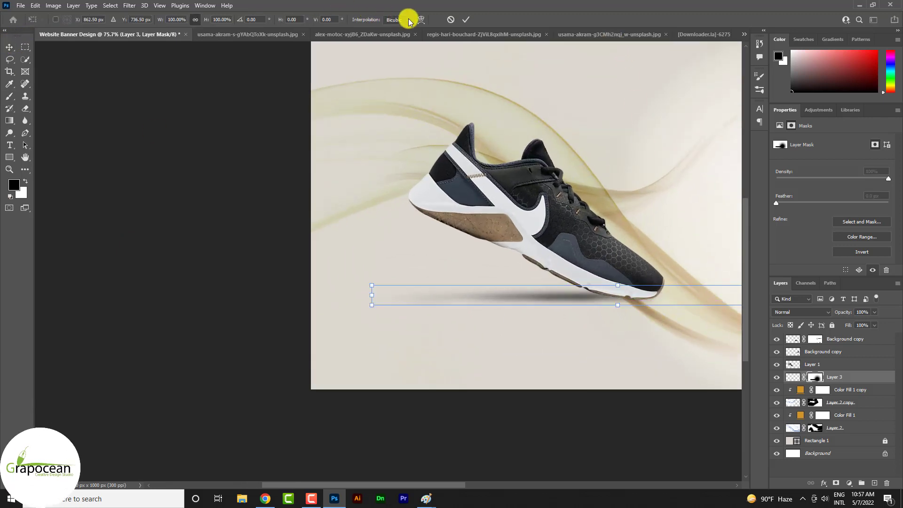
{"action": "left_click", "coordinate": [421, 19]}
{"action": "left_click_drag", "start_coordinate": [577, 293], "coordinate": [554, 245]}
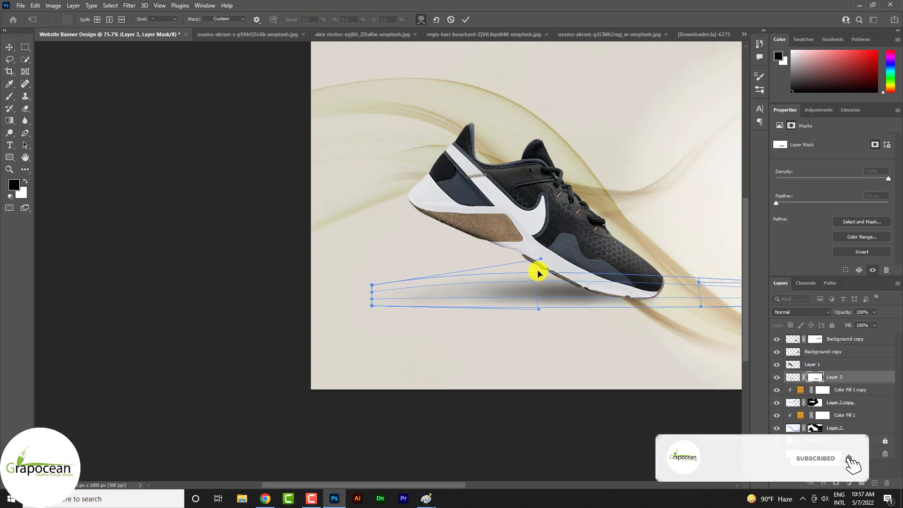
{"action": "left_click_drag", "start_coordinate": [555, 288], "coordinate": [490, 286]}
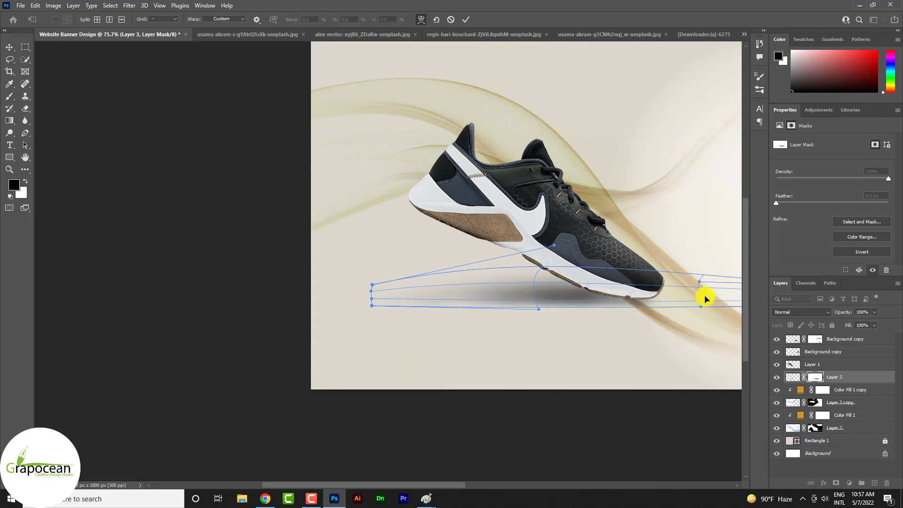
{"action": "left_click", "coordinate": [465, 19]}
{"action": "scroll", "coordinate": [365, 323], "scroll_direction": "down", "scroll_amount": 2}
{"action": "scroll", "coordinate": [442, 333], "scroll_direction": "up", "scroll_amount": 1}
{"action": "scroll", "coordinate": [456, 297], "scroll_direction": "up", "scroll_amount": 3}
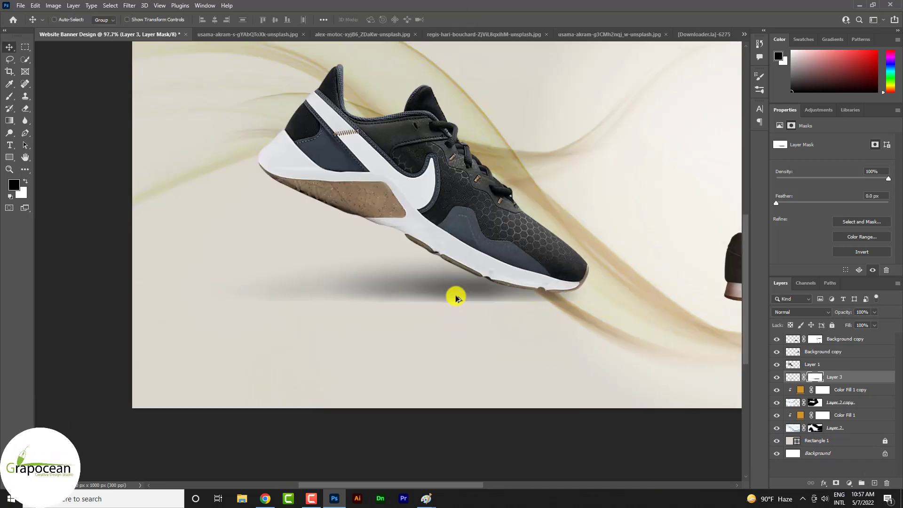
{"action": "left_click_drag", "start_coordinate": [456, 297], "coordinate": [457, 285]}
Copy the shadow toward the right-hand shoes and move it down under the brown shoe
{"action": "scroll", "coordinate": [493, 333], "scroll_direction": "down", "scroll_amount": 1}
{"action": "scroll", "coordinate": [571, 362], "scroll_direction": "down", "scroll_amount": 4}
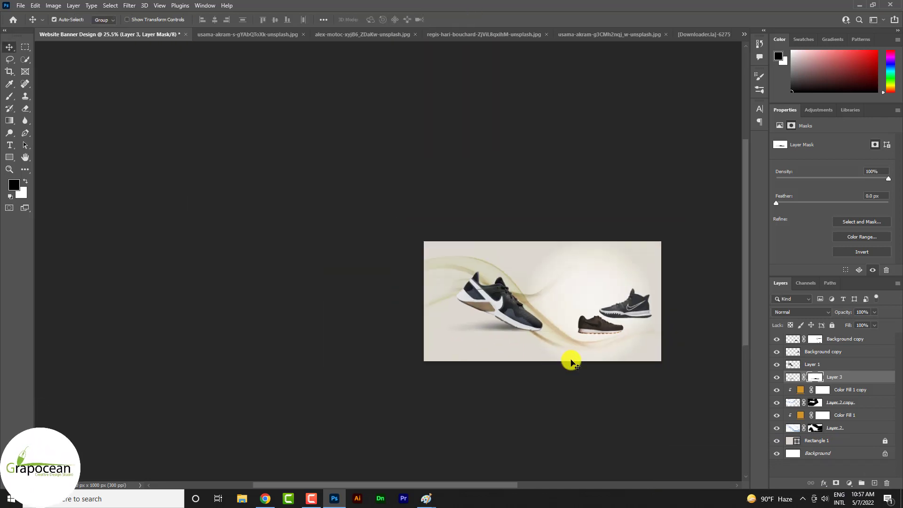
{"action": "scroll", "coordinate": [605, 336], "scroll_direction": "left", "scroll_amount": 2}
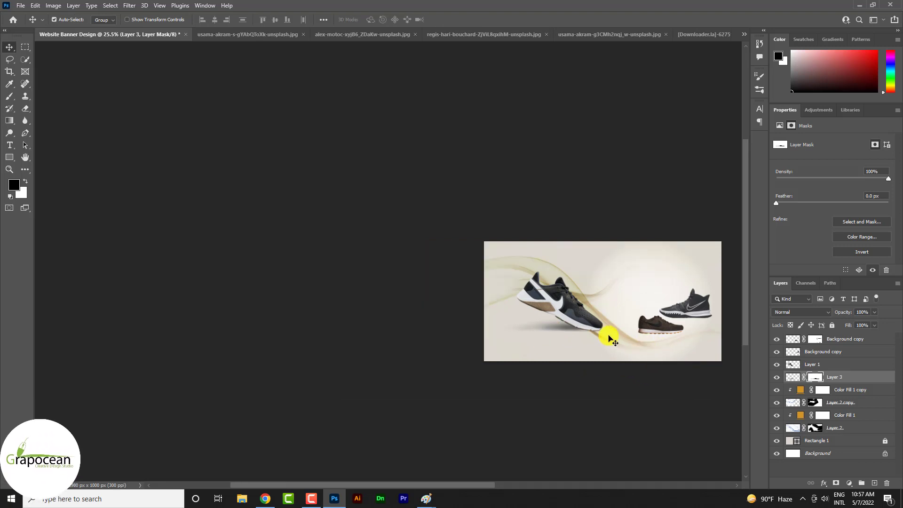
{"action": "scroll", "coordinate": [451, 346], "scroll_direction": "left", "scroll_amount": 1}
{"action": "scroll", "coordinate": [675, 319], "scroll_direction": "down", "scroll_amount": 2}
{"action": "scroll", "coordinate": [675, 318], "scroll_direction": "up", "scroll_amount": 4}
{"action": "scroll", "coordinate": [503, 313], "scroll_direction": "up", "scroll_amount": 1}
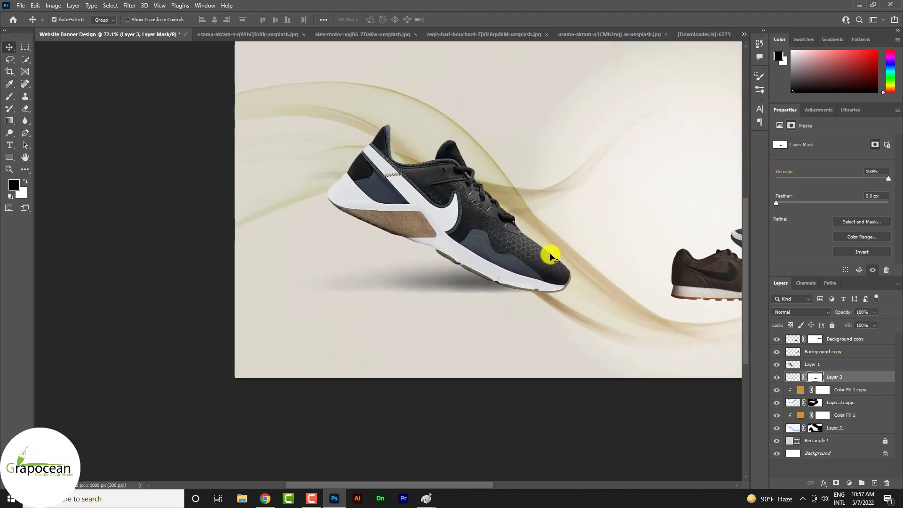
{"action": "scroll", "coordinate": [422, 286], "scroll_direction": "down", "scroll_amount": 2}
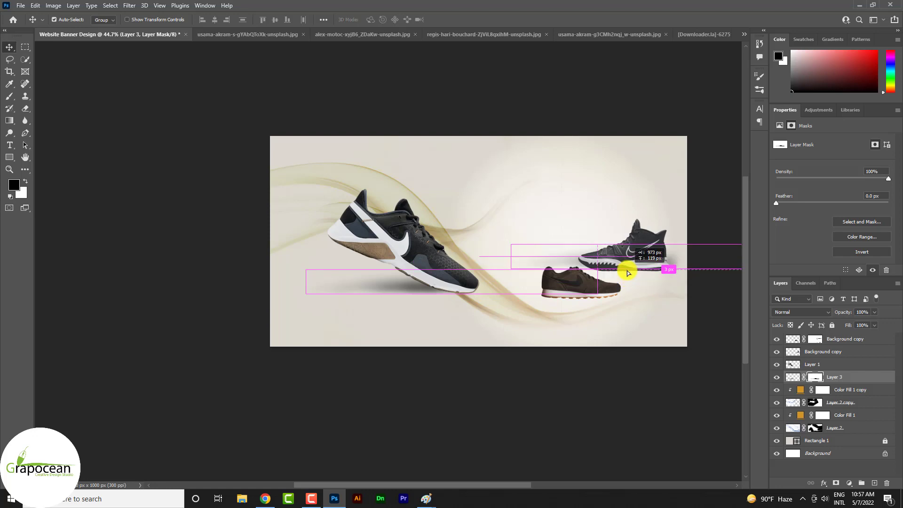
{"action": "left_click_drag", "start_coordinate": [625, 284], "coordinate": [640, 272]}
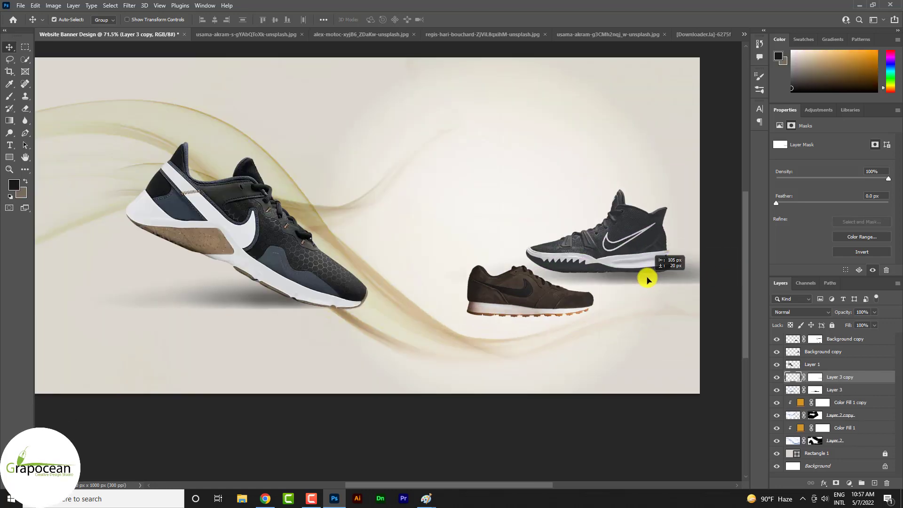
{"action": "key", "text": "ctrl+t"}
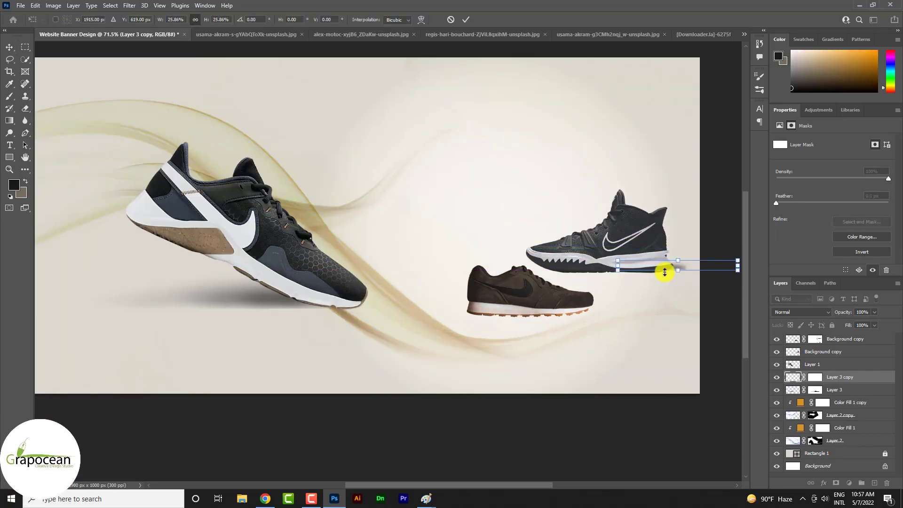
{"action": "scroll", "coordinate": [661, 268], "scroll_direction": "up", "scroll_amount": 3}
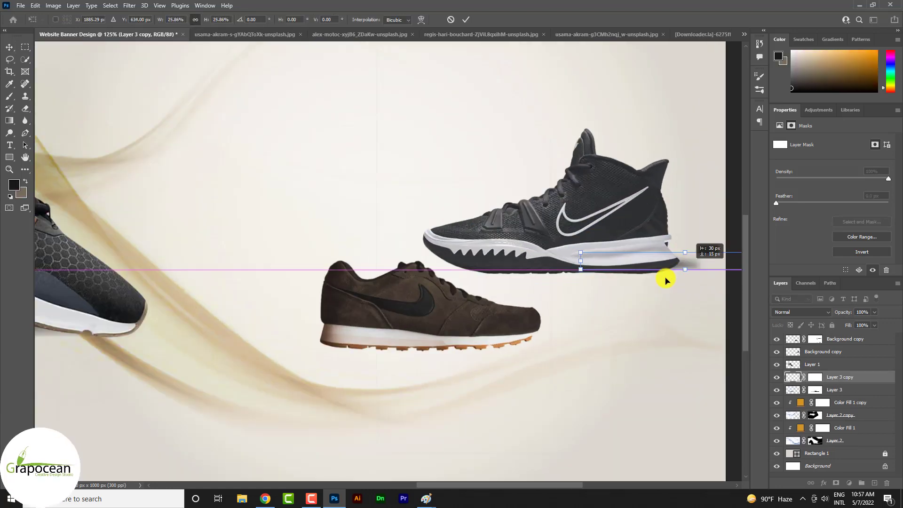
{"action": "left_click", "coordinate": [466, 19]}
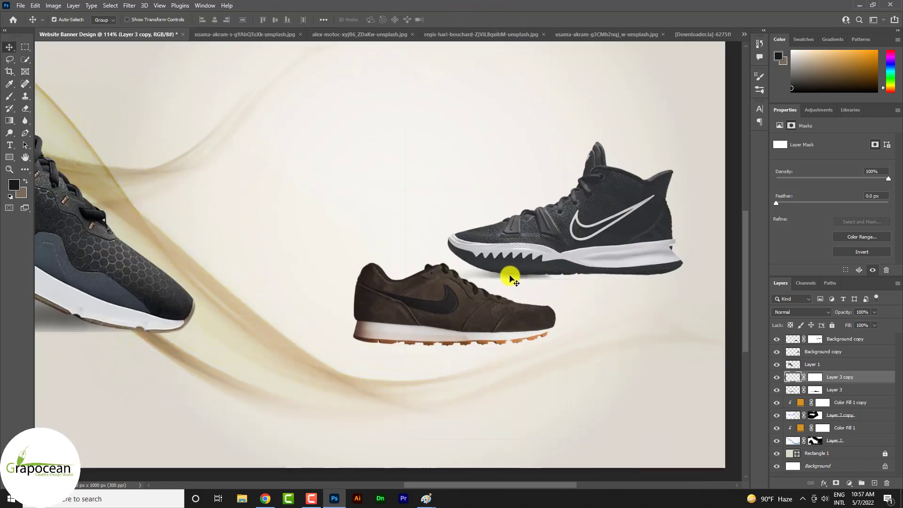
{"action": "left_click_drag", "start_coordinate": [511, 276], "coordinate": [552, 348]}
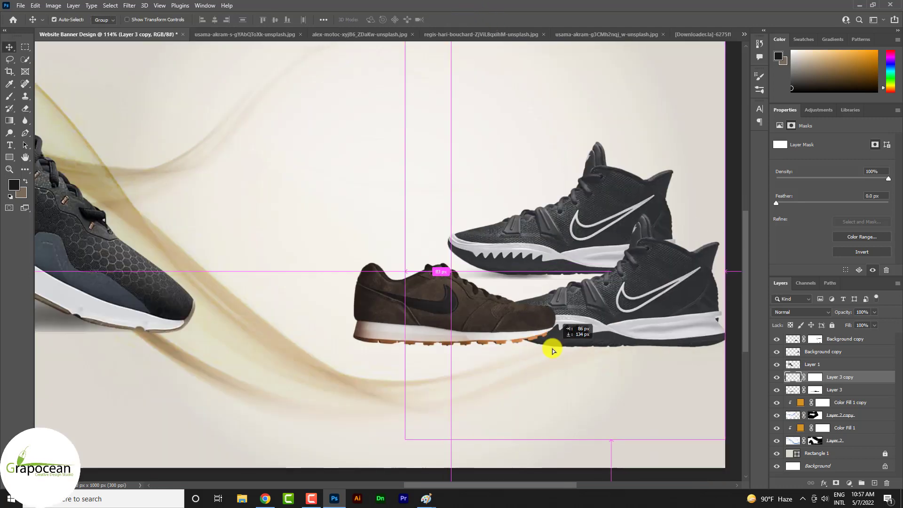
{"action": "key", "text": "ctrl+z"}
{"action": "mouse_move", "coordinate": [490, 276]}
{"action": "left_mouse_down"}
{"action": "mouse_move", "coordinate": [494, 347]}
{"action": "mouse_move", "coordinate": [514, 352]}
{"action": "left_mouse_up"}
Duplicate that shadow, flip it, and stretch it wider beneath the brown shoe
{"action": "key", "text": "ctrl+j"}
{"action": "key", "text": "ctrl+t"}
{"action": "mouse_move", "coordinate": [641, 327]}
{"action": "left_mouse_down"}
{"action": "mouse_move", "coordinate": [440, 371]}
{"action": "mouse_move", "coordinate": [432, 356]}
{"action": "left_mouse_up"}
{"action": "left_click_drag", "start_coordinate": [575, 346], "coordinate": [409, 349]}
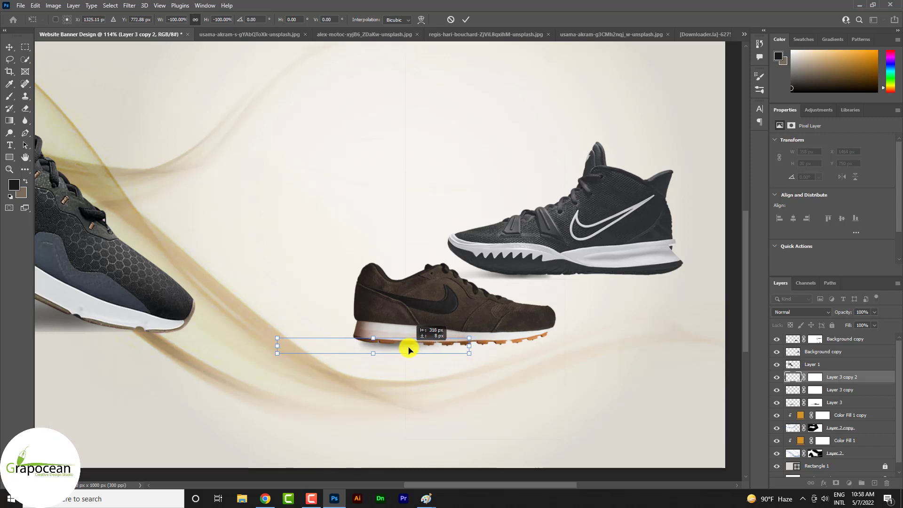
{"action": "left_click_drag", "start_coordinate": [475, 349], "coordinate": [657, 345]}
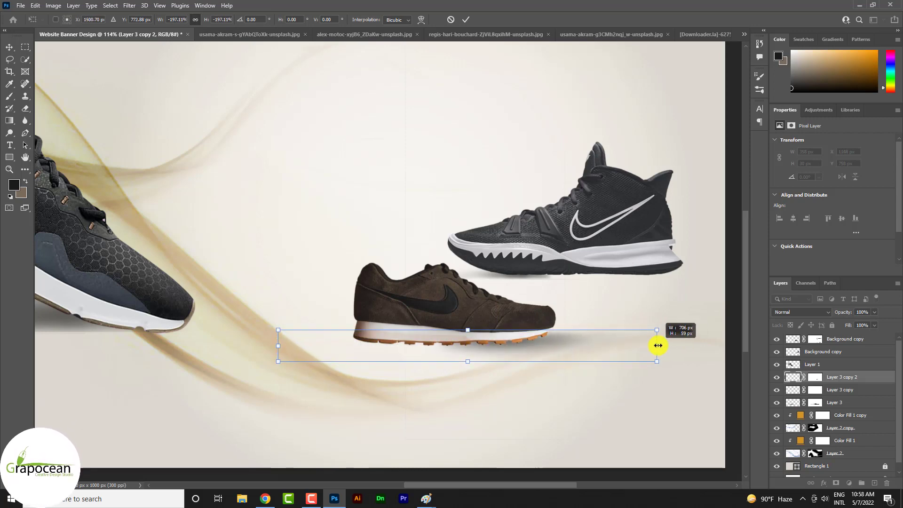
{"action": "left_click", "coordinate": [461, 18]}
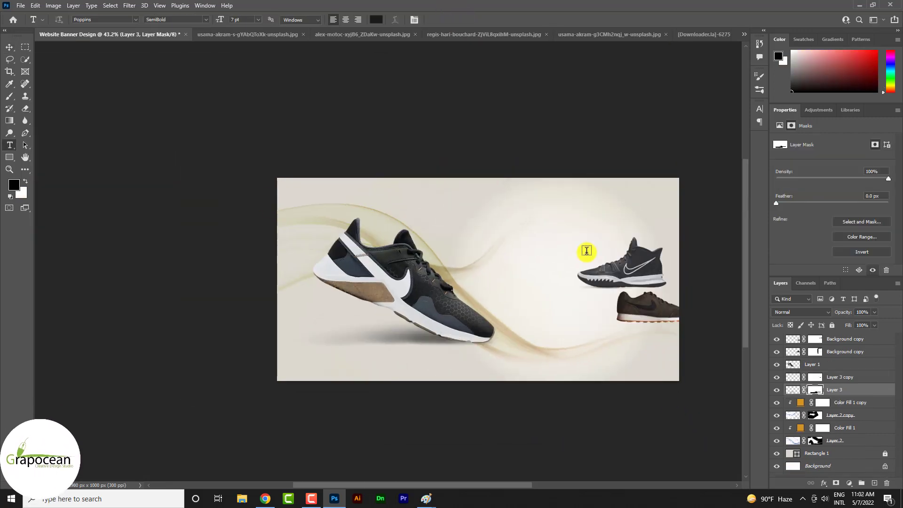
Create the EXMOS headline text at 30 pt and move it left
{"action": "key", "text": "ctrl+v"}
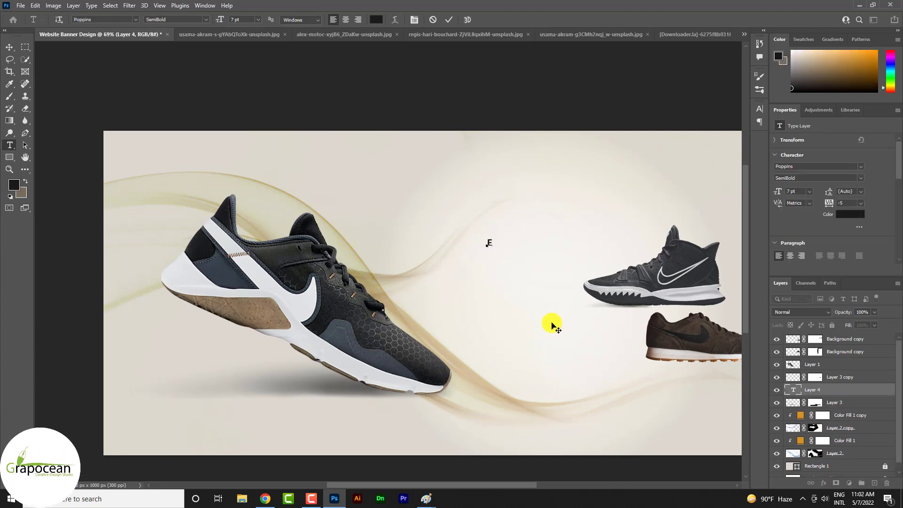
{"action": "type", "text": "XMOS"}
{"action": "left_click_drag", "start_coordinate": [517, 241], "coordinate": [338, 236]}
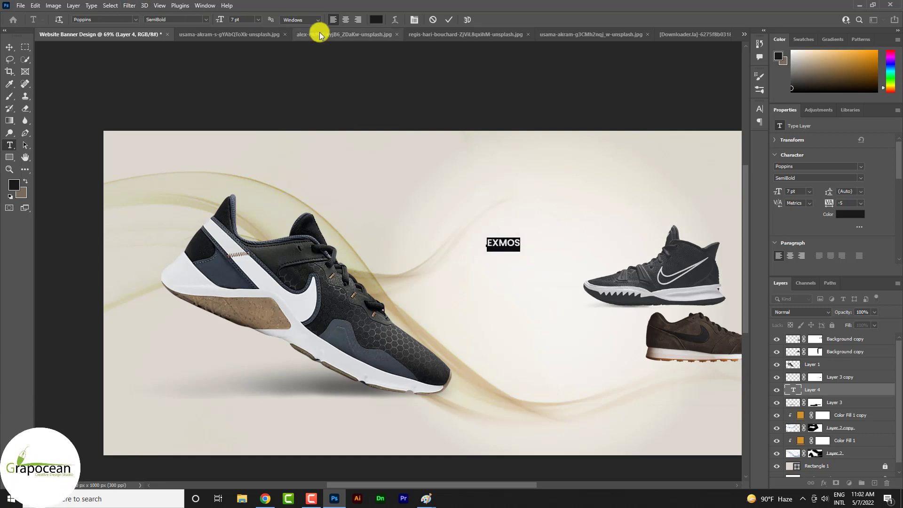
{"action": "left_click", "coordinate": [258, 19]}
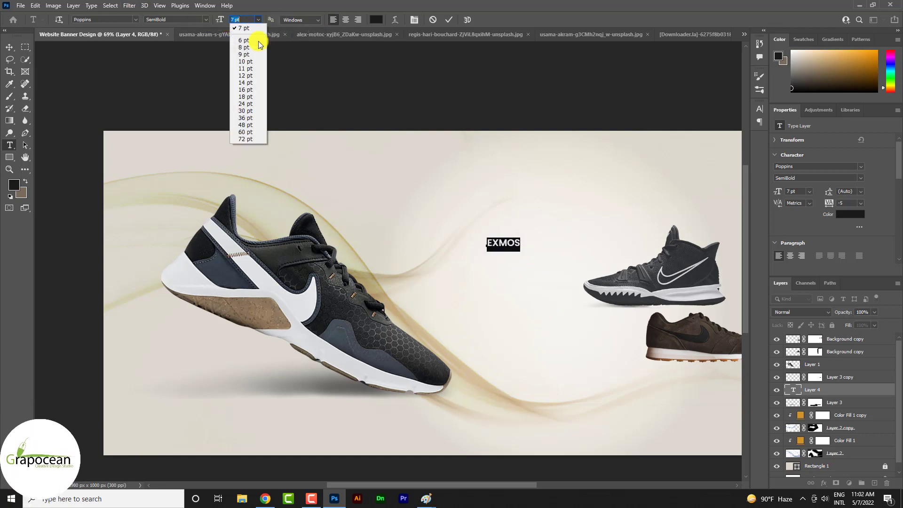
{"action": "left_click", "coordinate": [244, 113]}
{"action": "left_click", "coordinate": [9, 47]}
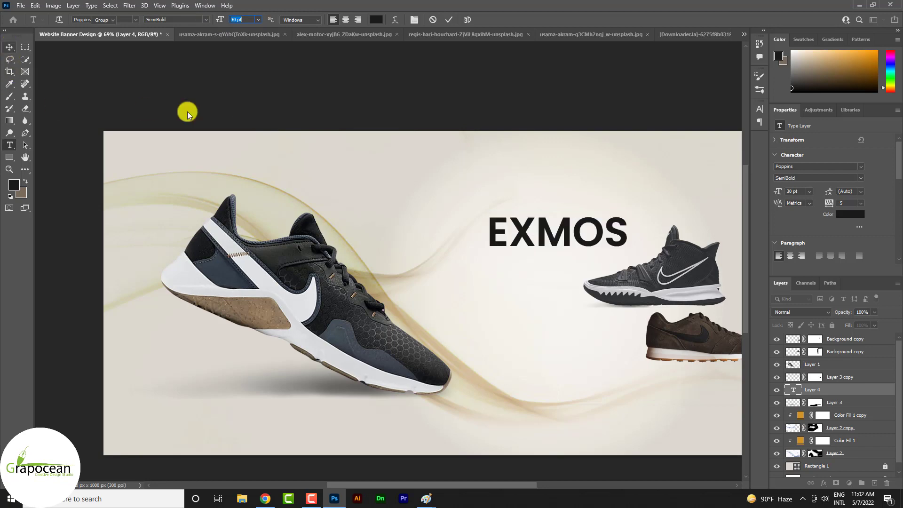
{"action": "left_click_drag", "start_coordinate": [570, 234], "coordinate": [518, 249]}
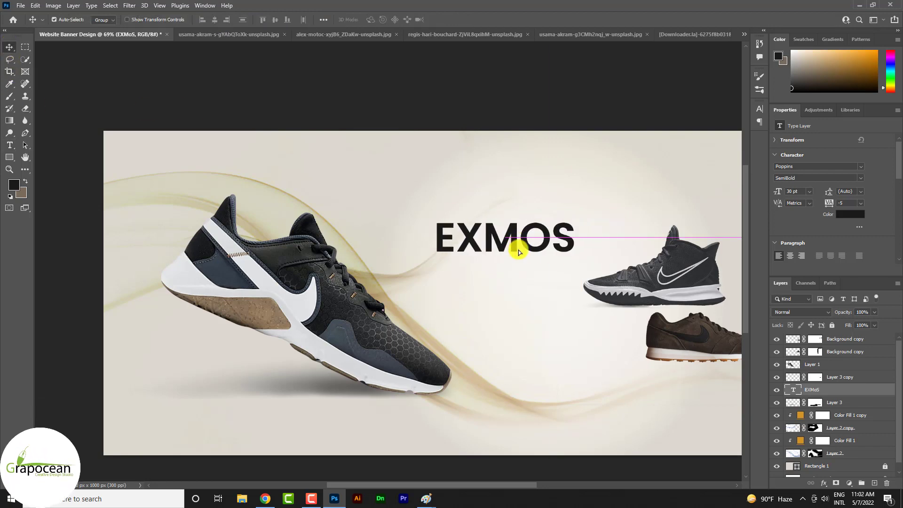
Show the canvas grid via View > Show > Grid
{"action": "scroll", "coordinate": [546, 285], "scroll_direction": "down", "scroll_amount": 3}
{"action": "scroll", "coordinate": [544, 285], "scroll_direction": "up", "scroll_amount": 2}
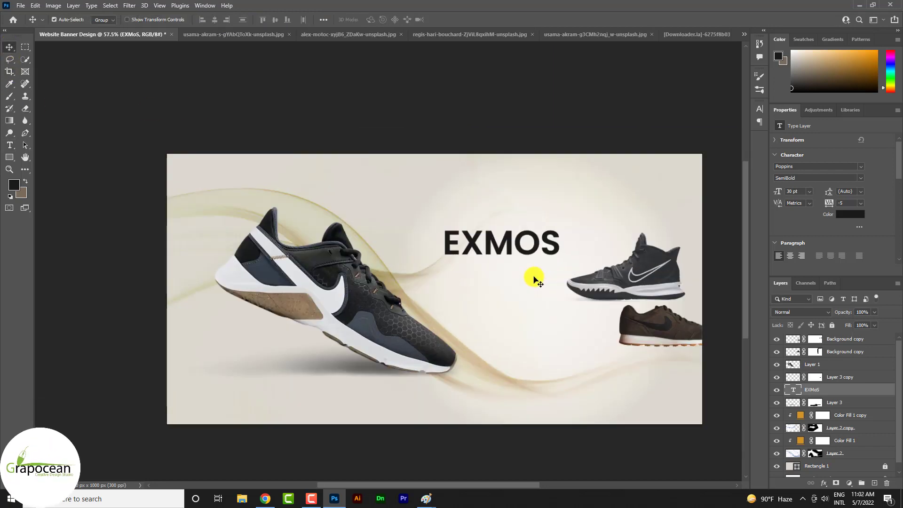
{"action": "left_click", "coordinate": [160, 5]}
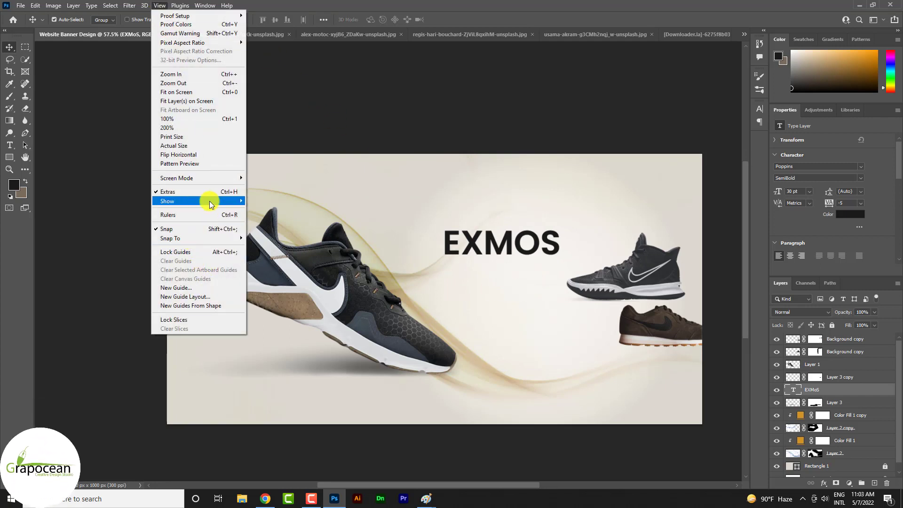
{"action": "mouse_move", "coordinate": [183, 201]}
{"action": "left_click", "coordinate": [270, 230]}
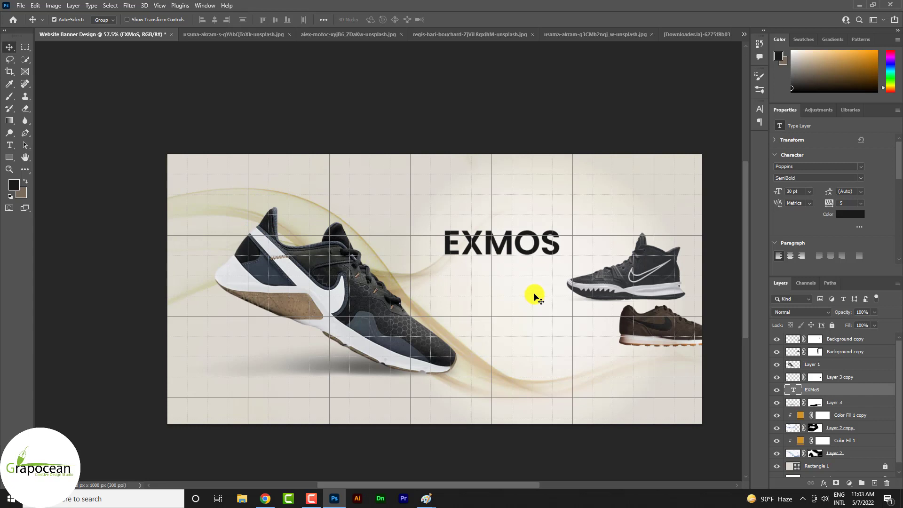
Reposition the EXMOS headline and scale it slightly to 31.51 pt
{"action": "scroll", "coordinate": [535, 295], "scroll_direction": "down", "scroll_amount": 1}
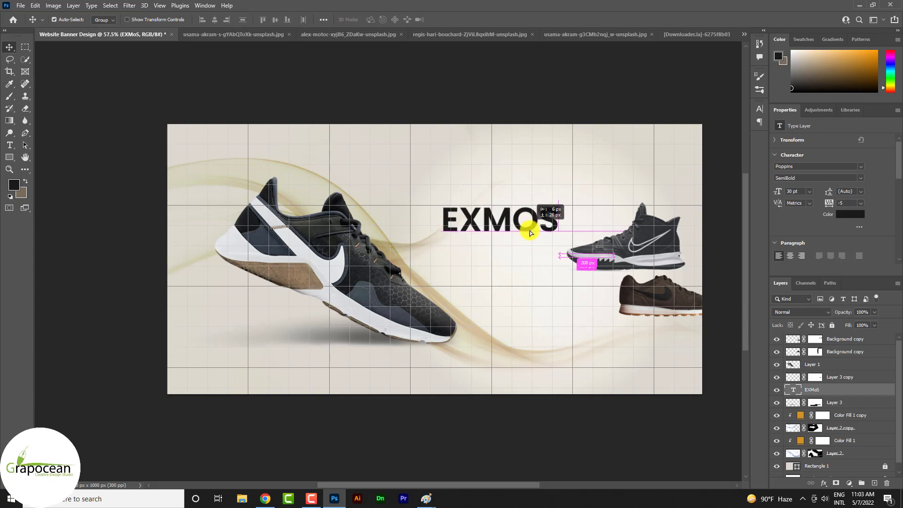
{"action": "mouse_move", "coordinate": [531, 234]}
{"action": "left_mouse_down"}
{"action": "mouse_move", "coordinate": [562, 212]}
{"action": "mouse_move", "coordinate": [610, 233]}
{"action": "mouse_move", "coordinate": [575, 240]}
{"action": "left_mouse_up"}
{"action": "key", "text": "ctrl+t"}
{"action": "scroll", "coordinate": [564, 228], "scroll_direction": "up", "scroll_amount": 5}
{"action": "left_click", "coordinate": [583, 219]}
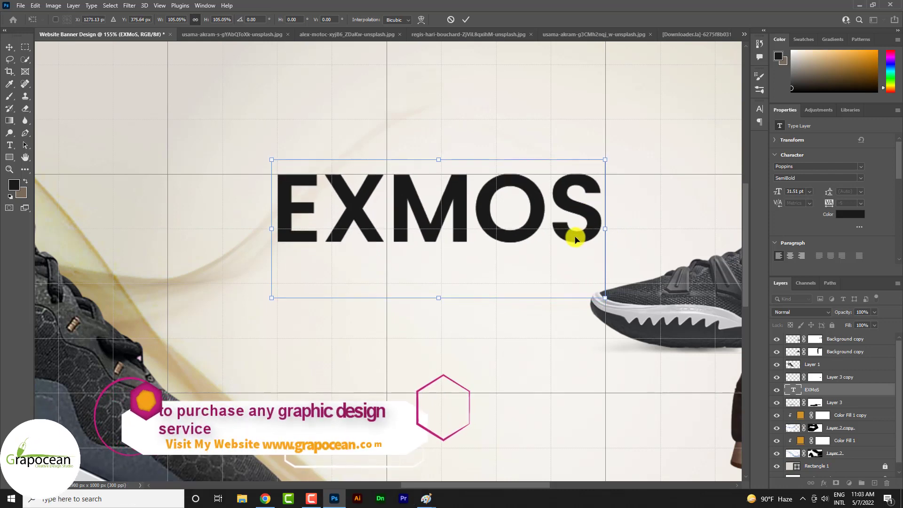
{"action": "left_click", "coordinate": [463, 21]}
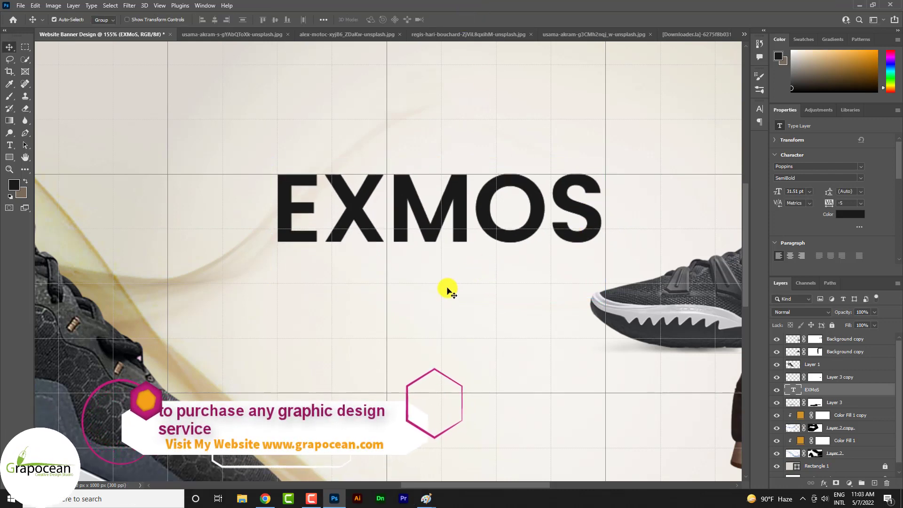
Type the tagline WE PROVIDE PROFESSIONAL SHOE below the EXMOS headline
{"action": "left_click", "coordinate": [10, 145]}
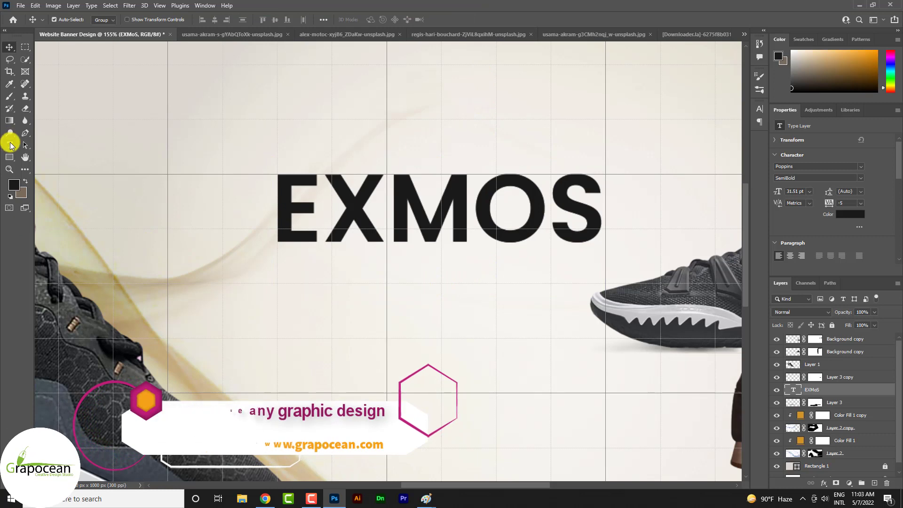
{"action": "left_click", "coordinate": [420, 337]}
{"action": "key", "text": "BackSpace"}
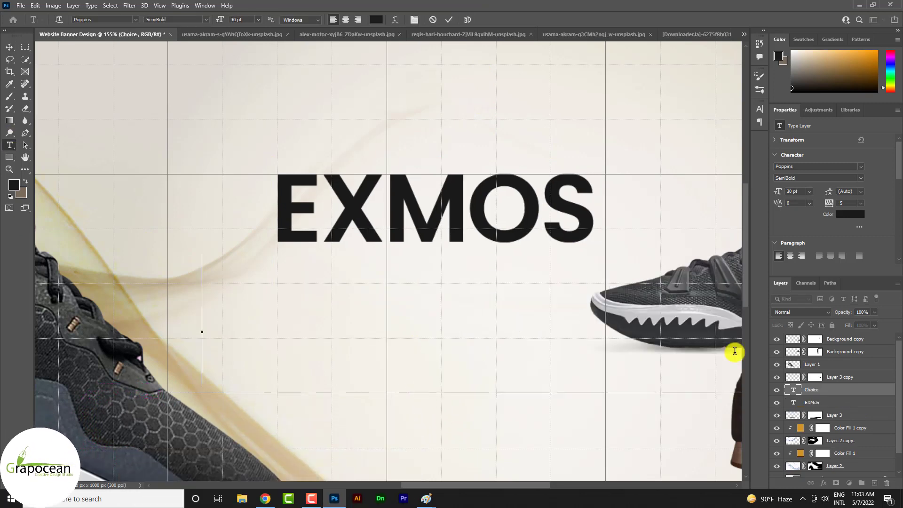
{"action": "type", "text": "WE PROV"}
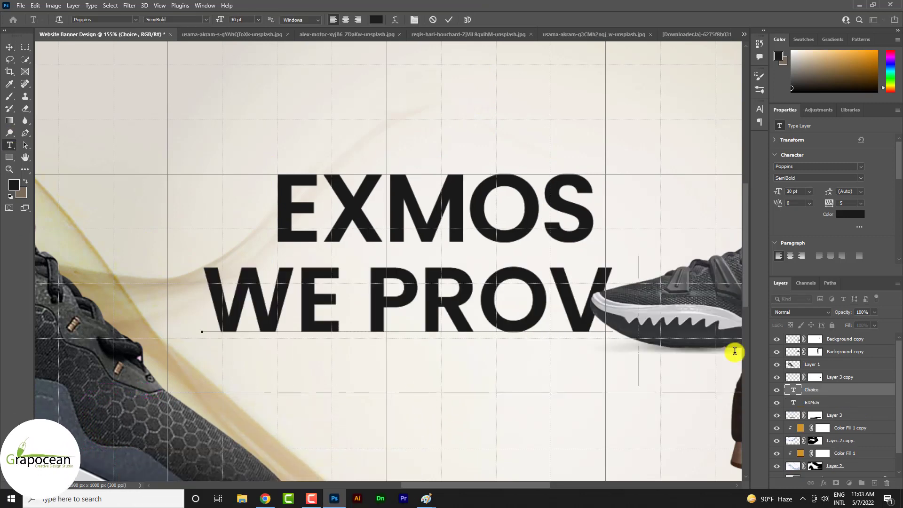
{"action": "type", "text": "IDE"}
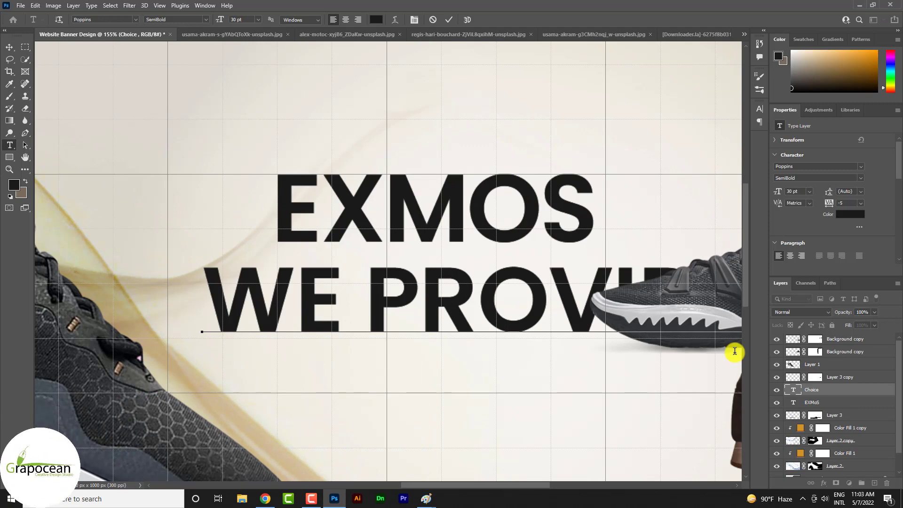
{"action": "scroll", "coordinate": [429, 323], "scroll_direction": "down", "scroll_amount": 3}
{"action": "scroll", "coordinate": [371, 343], "scroll_direction": "down", "scroll_amount": 2}
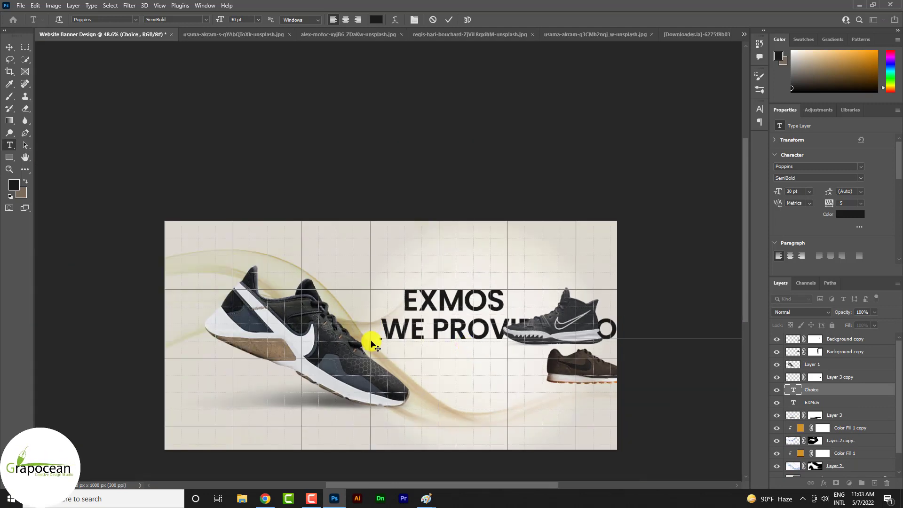
{"action": "left_click_drag", "start_coordinate": [385, 328], "coordinate": [881, 346]}
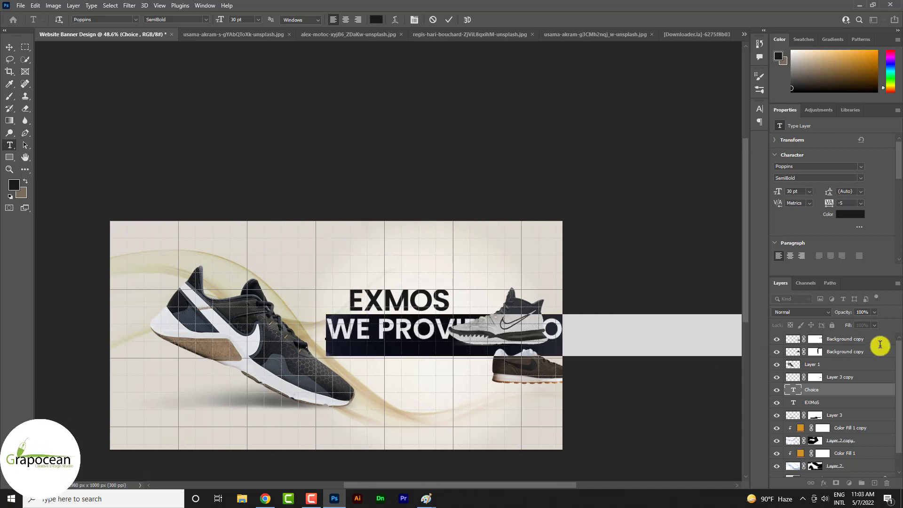
Style the tagline as Roboto Thin at 6 pt
{"action": "left_click", "coordinate": [257, 20]}
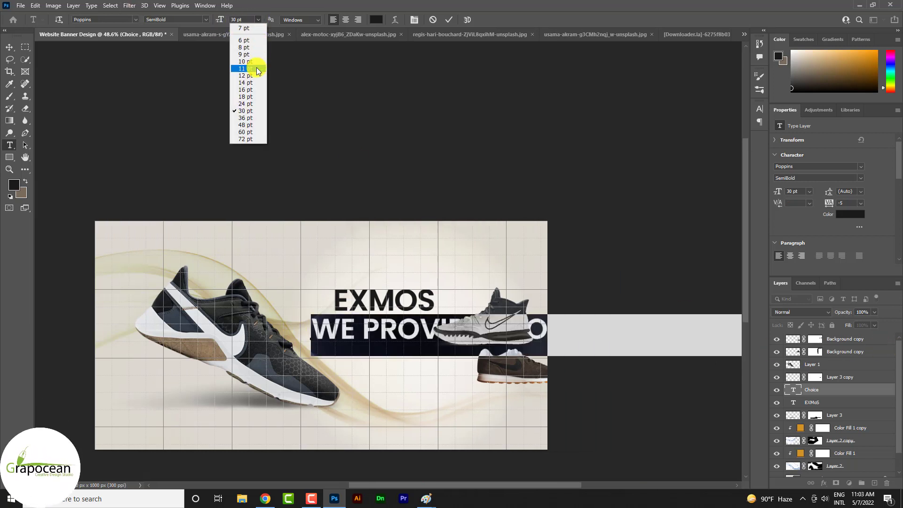
{"action": "left_click", "coordinate": [255, 68]}
{"action": "left_click", "coordinate": [258, 19]}
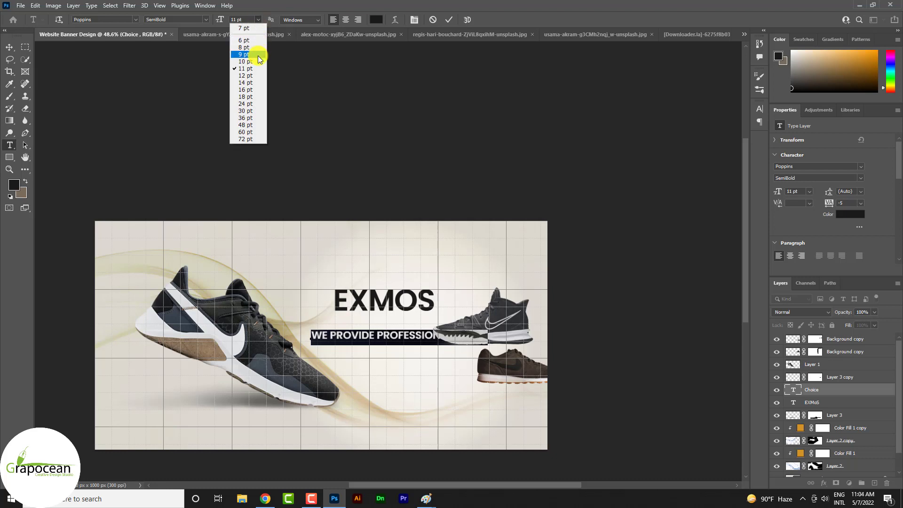
{"action": "left_click", "coordinate": [258, 46]}
{"action": "left_click", "coordinate": [257, 19]}
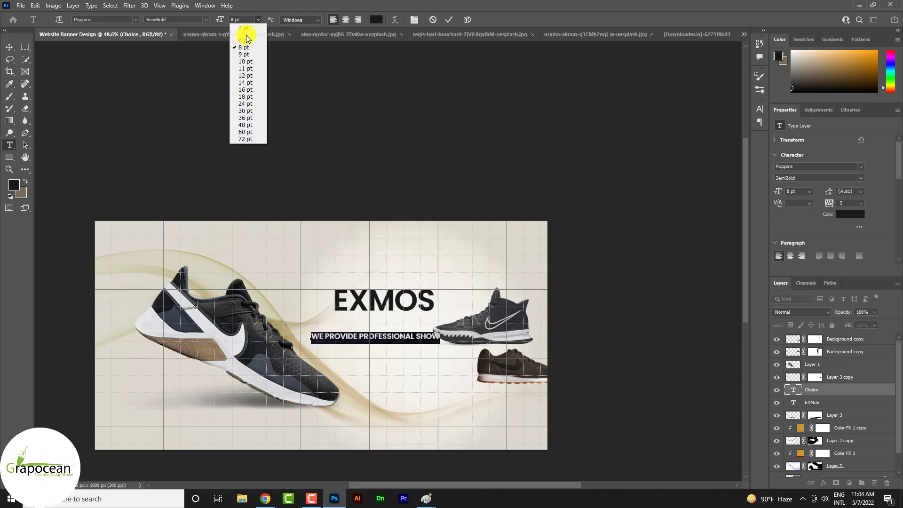
{"action": "left_click", "coordinate": [207, 19]}
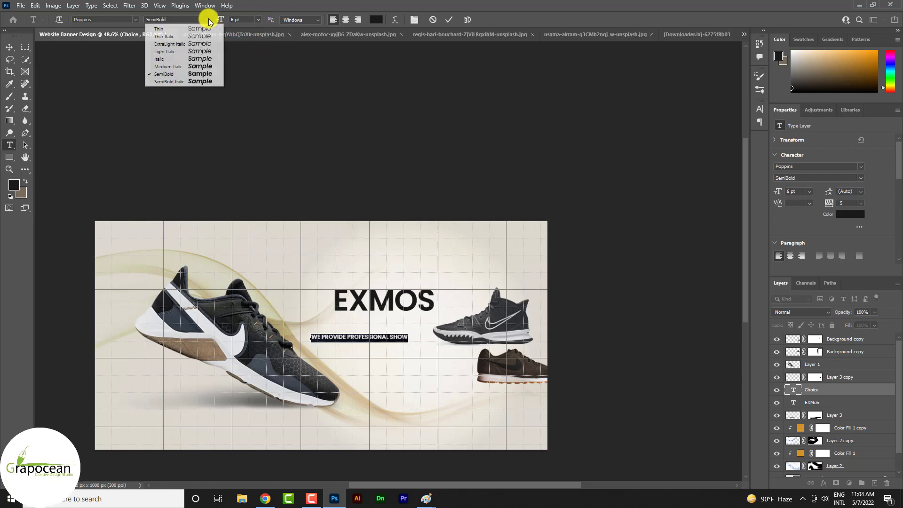
{"action": "left_click", "coordinate": [185, 28]}
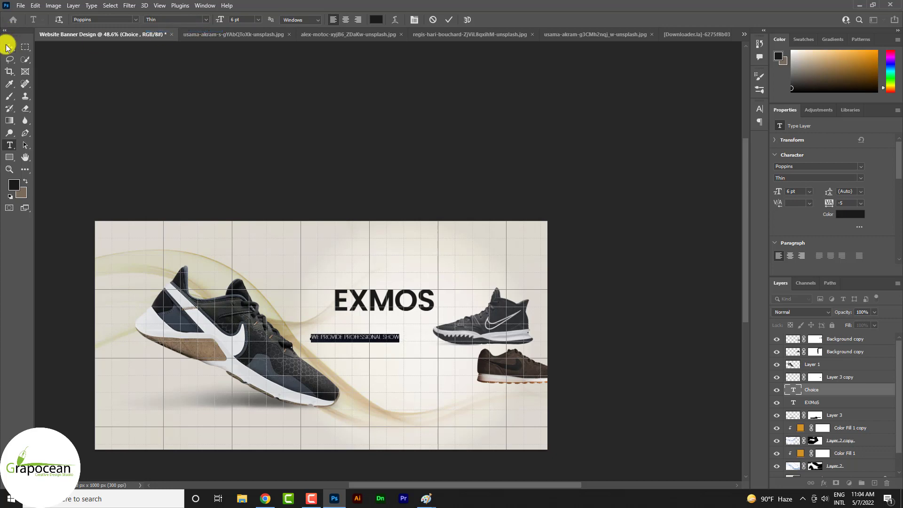
{"action": "left_click", "coordinate": [135, 20]}
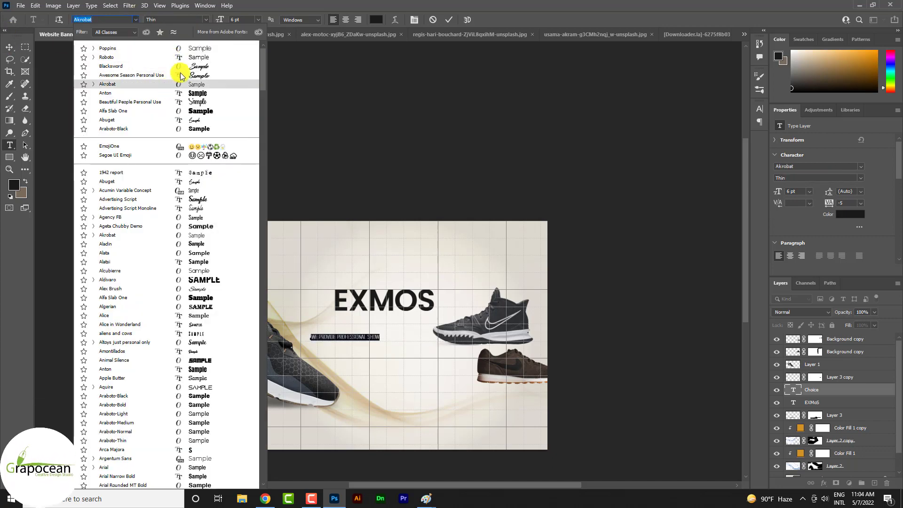
{"action": "left_click", "coordinate": [181, 58]}
Commit the tagline and nudge it slightly right under the headline
{"action": "left_click", "coordinate": [10, 47]}
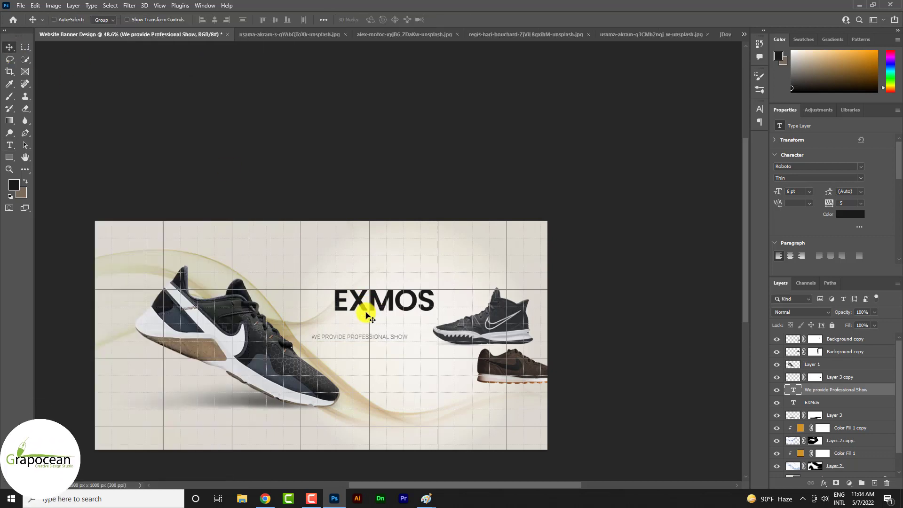
{"action": "scroll", "coordinate": [368, 325], "scroll_direction": "up", "scroll_amount": 2}
{"action": "scroll", "coordinate": [362, 331], "scroll_direction": "up", "scroll_amount": 2}
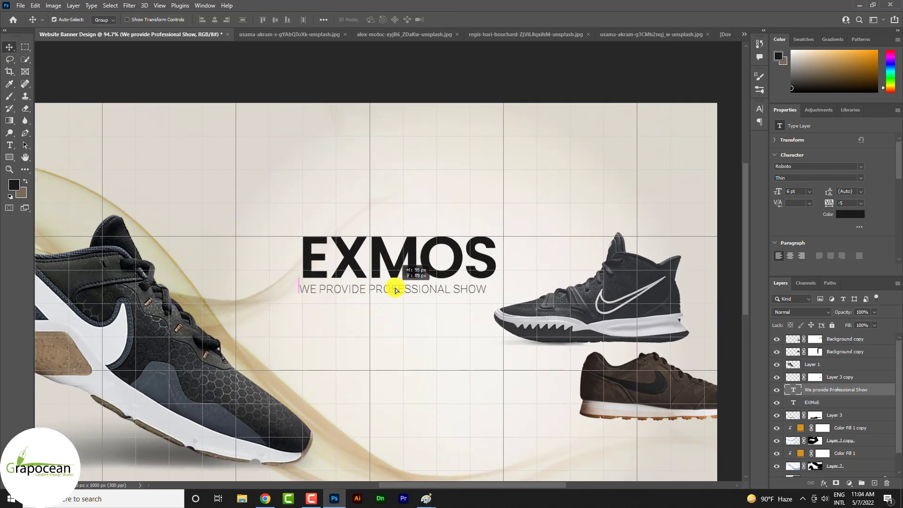
{"action": "key", "text": "Right"}
{"action": "key", "text": "Right"}
{"action": "key", "text": "Right"}
{"action": "key", "text": "Right"}
{"action": "key", "text": "Right"}
{"action": "key", "text": "Right"}
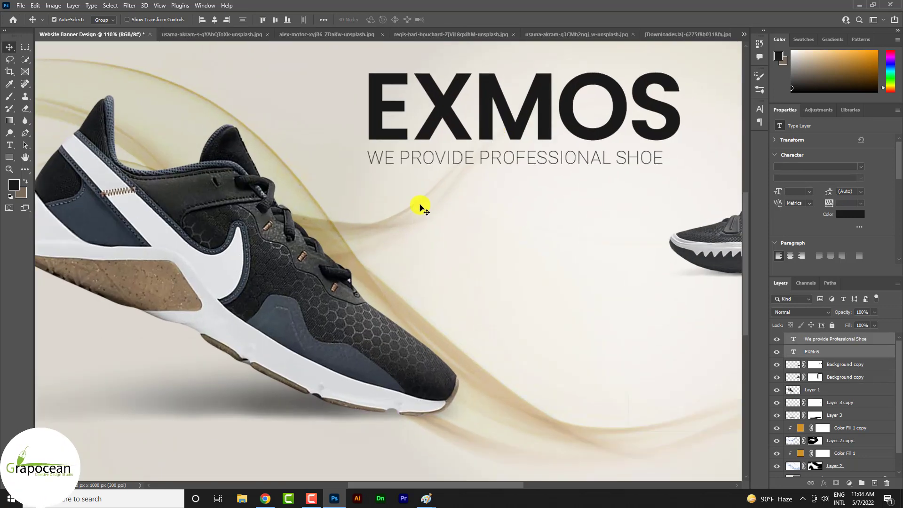
Add a medium-weight $ 249.99 price text below the tagline
{"action": "left_click", "coordinate": [409, 224]}
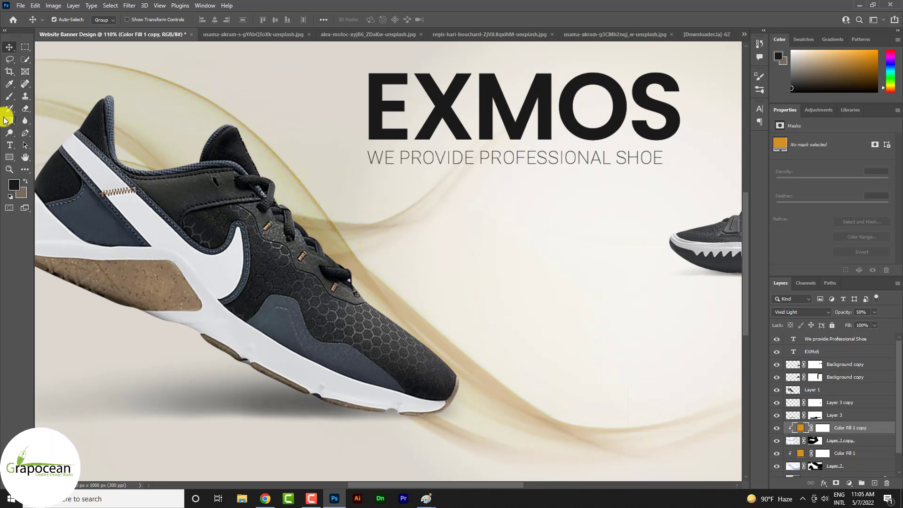
{"action": "left_click", "coordinate": [10, 146]}
{"action": "left_click", "coordinate": [419, 238]}
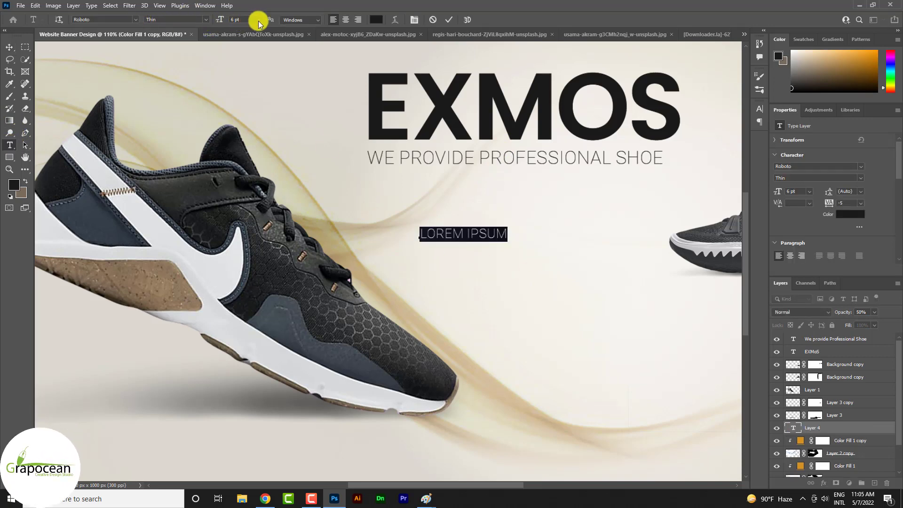
{"action": "left_click", "coordinate": [188, 19]}
{"action": "left_click", "coordinate": [184, 74]}
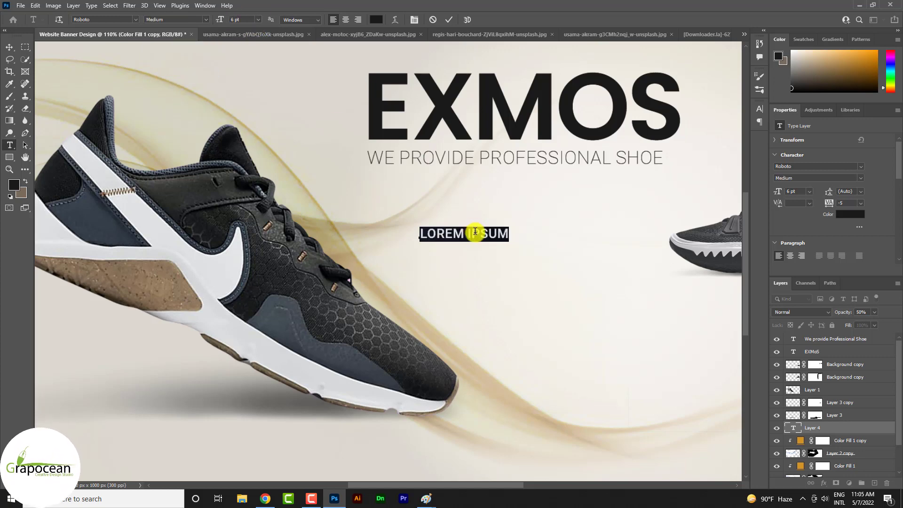
{"action": "type", "text": "$ 250"}
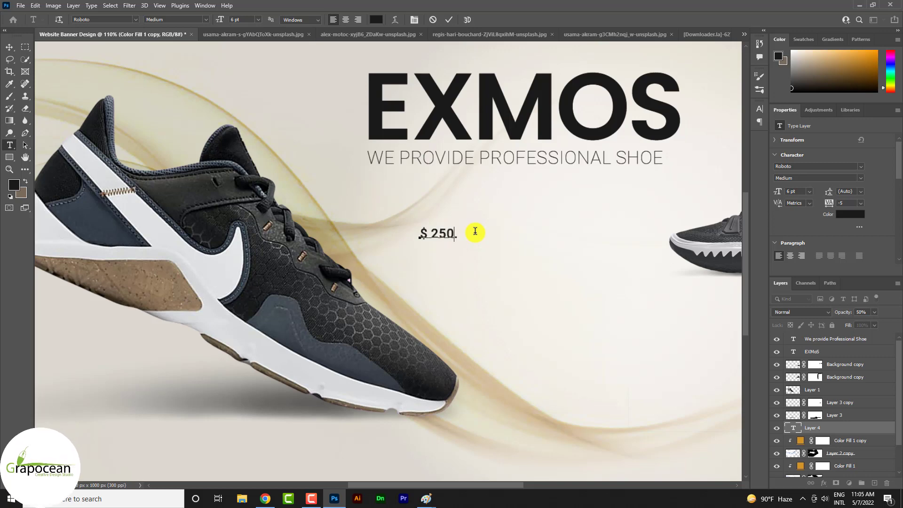
{"action": "key", "text": "BackSpace"}
{"action": "type", "text": "99"}
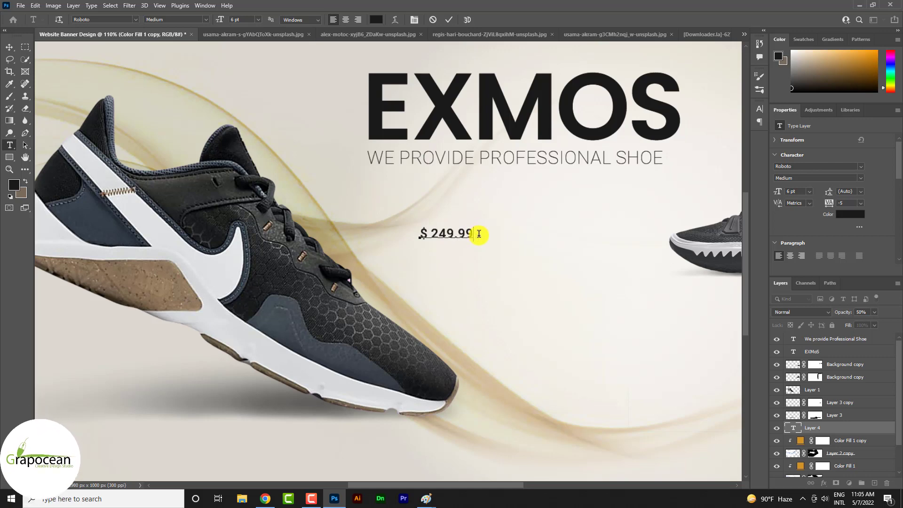
Enlarge the price to 14 pt and move it under the tagline
{"action": "key", "text": "ctrl+a"}
{"action": "left_click", "coordinate": [258, 20]}
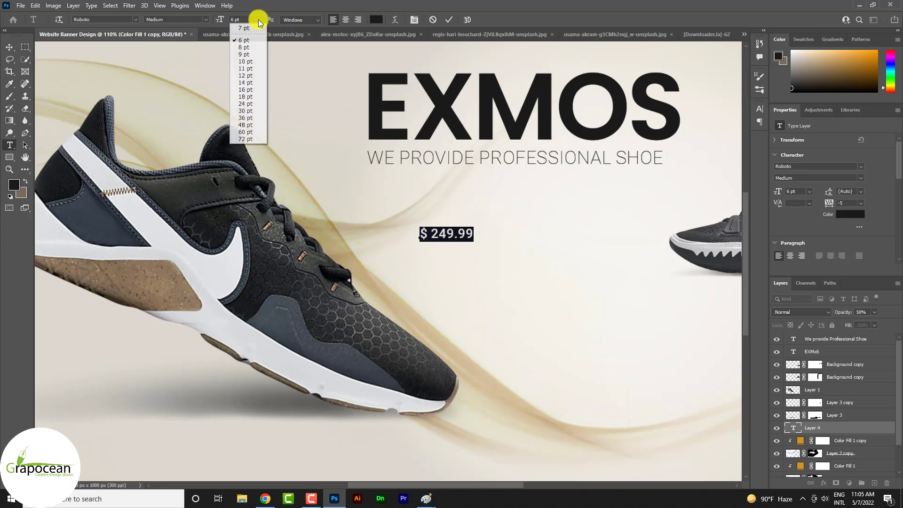
{"action": "left_click", "coordinate": [250, 83]}
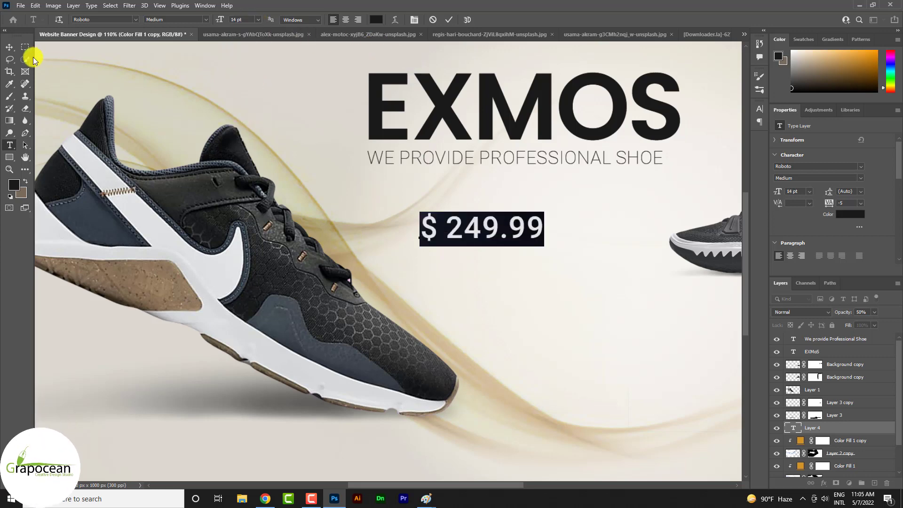
{"action": "left_click", "coordinate": [9, 47]}
{"action": "left_click_drag", "start_coordinate": [451, 226], "coordinate": [406, 222]}
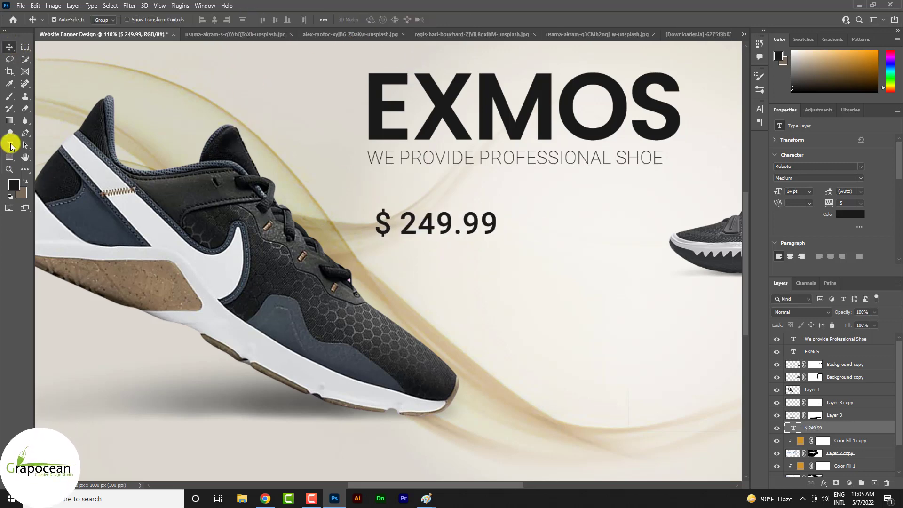
Tighten the price's tracking to -25 in the Character settings
{"action": "left_click", "coordinate": [10, 145]}
{"action": "left_click", "coordinate": [381, 224]}
{"action": "key", "text": "ctrl+a"}
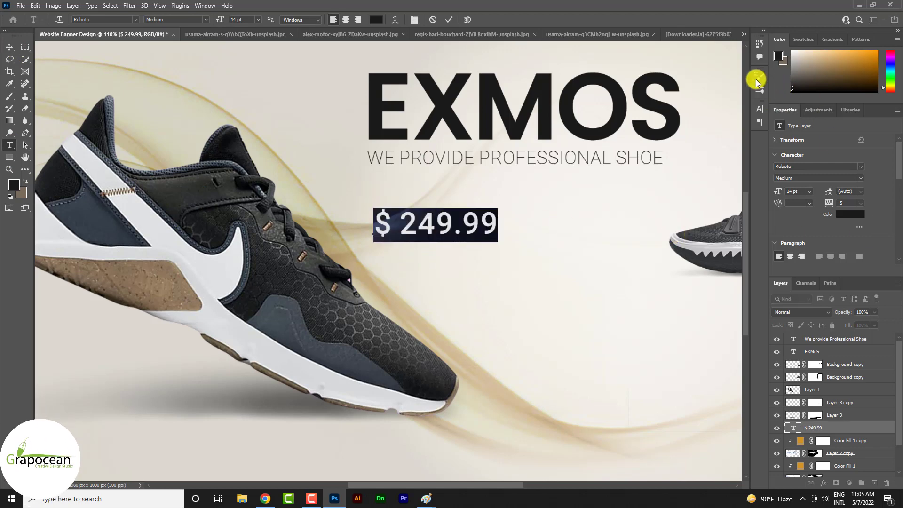
{"action": "left_click", "coordinate": [759, 109]}
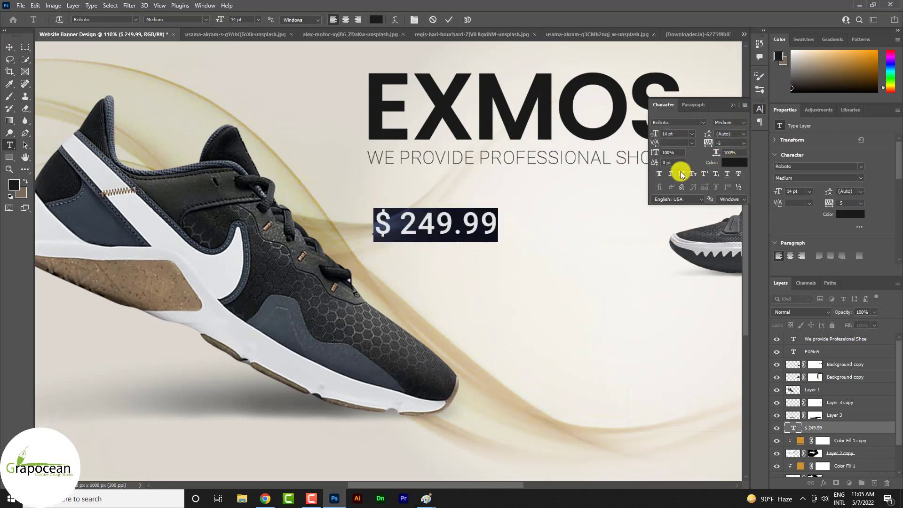
{"action": "left_click", "coordinate": [743, 143]}
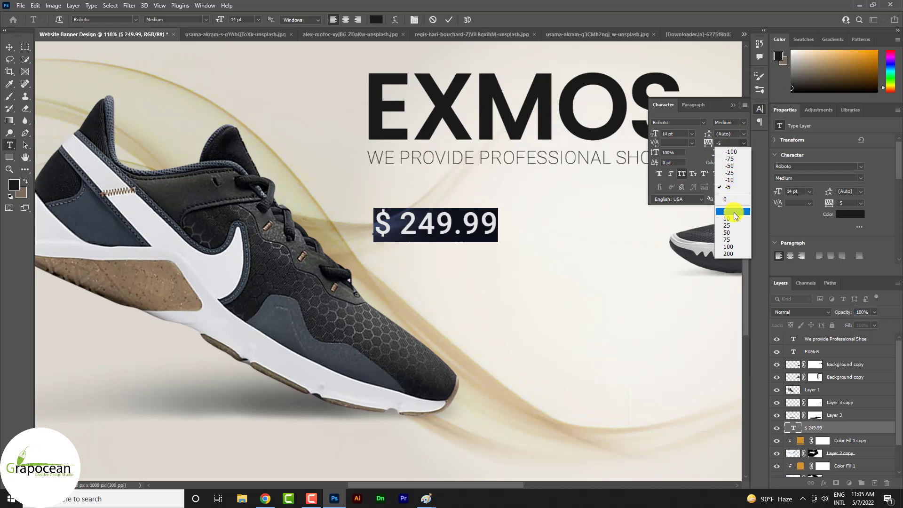
{"action": "left_click", "coordinate": [737, 174]}
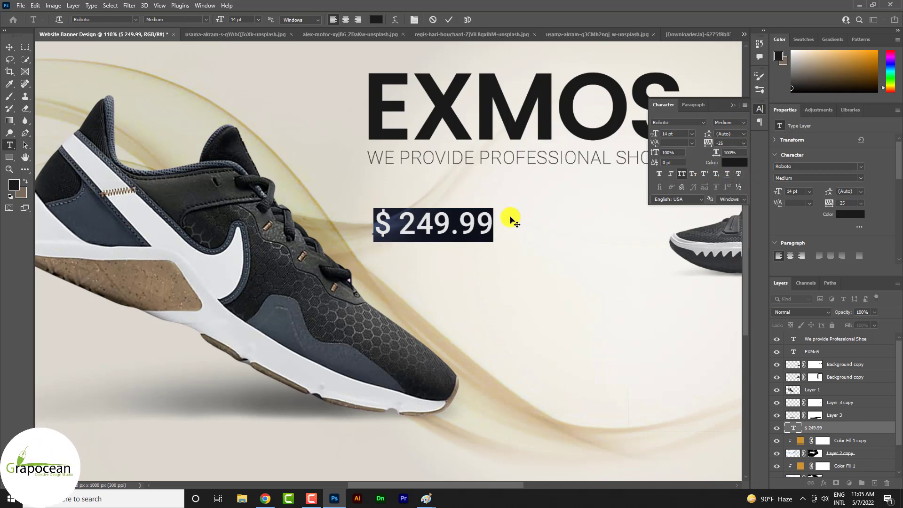
Set the price to Poppins SemiBold at 18 pt
{"action": "left_click", "coordinate": [259, 19]}
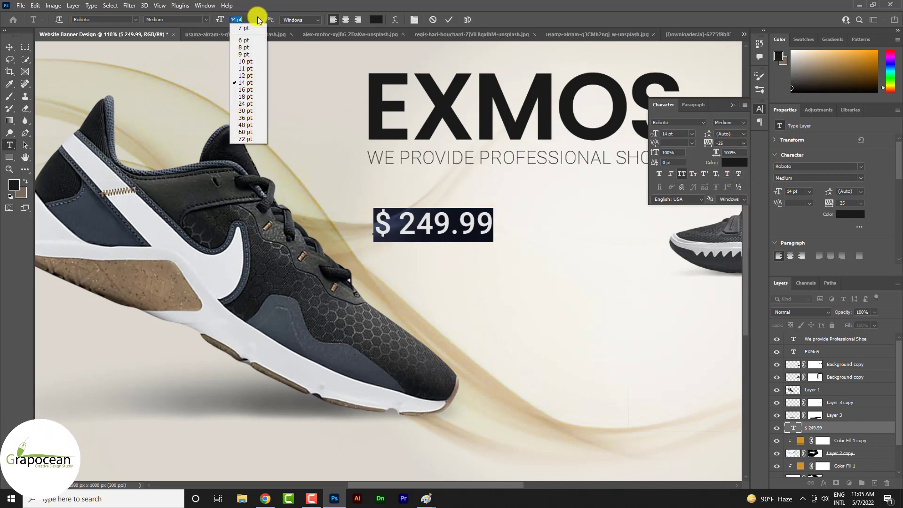
{"action": "left_click", "coordinate": [249, 103]}
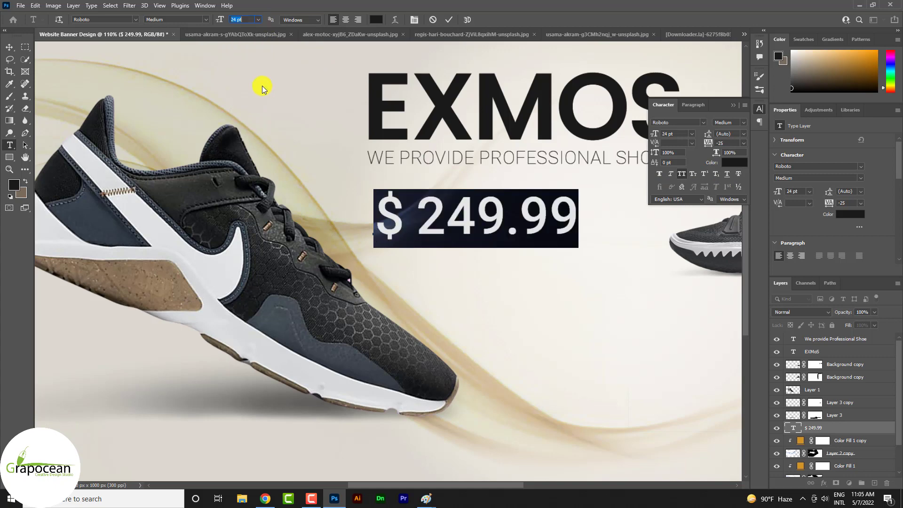
{"action": "left_click", "coordinate": [258, 19]}
{"action": "left_click", "coordinate": [249, 96]}
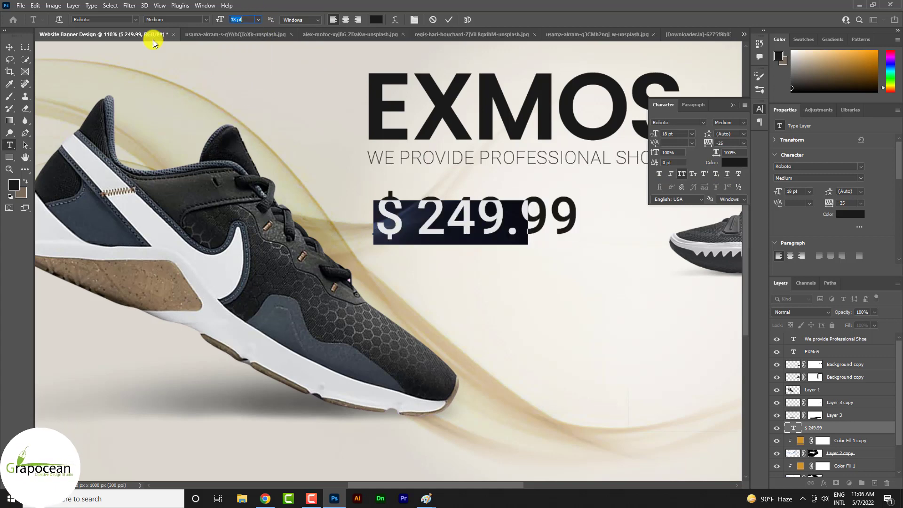
{"action": "left_click", "coordinate": [136, 20]}
{"action": "left_click", "coordinate": [162, 58]}
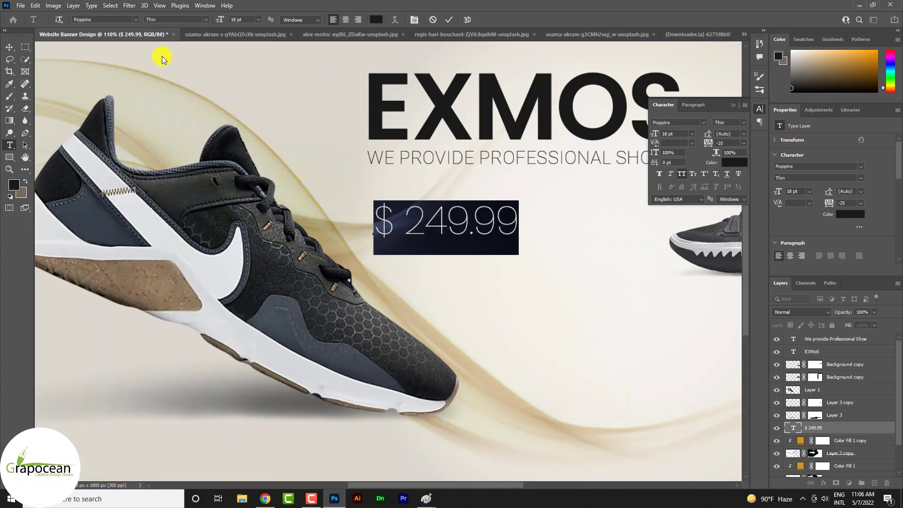
{"action": "left_click", "coordinate": [203, 20]}
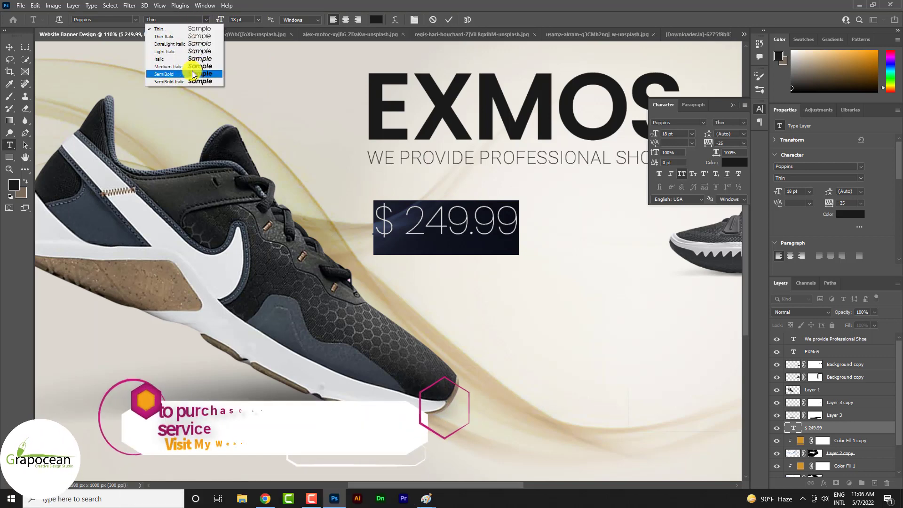
{"action": "left_click", "coordinate": [191, 73]}
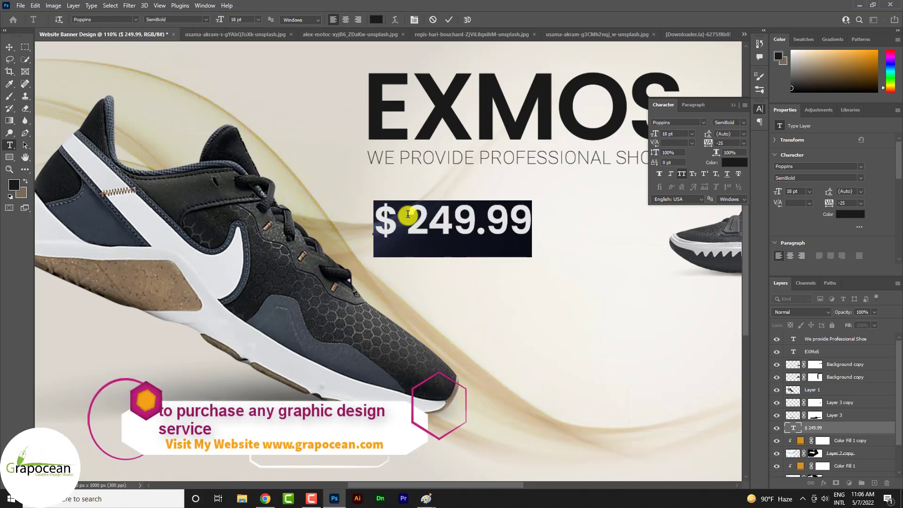
{"action": "left_click", "coordinate": [9, 47]}
Recolour the $ 249.99 price text gold
{"action": "key", "text": "ctrl+0"}
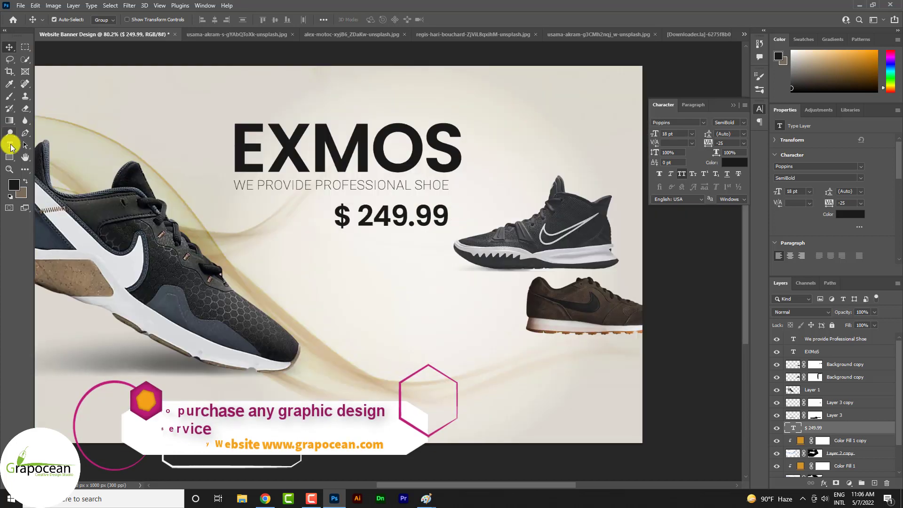
{"action": "left_click", "coordinate": [10, 146]}
{"action": "left_click_drag", "start_coordinate": [333, 217], "coordinate": [451, 215]}
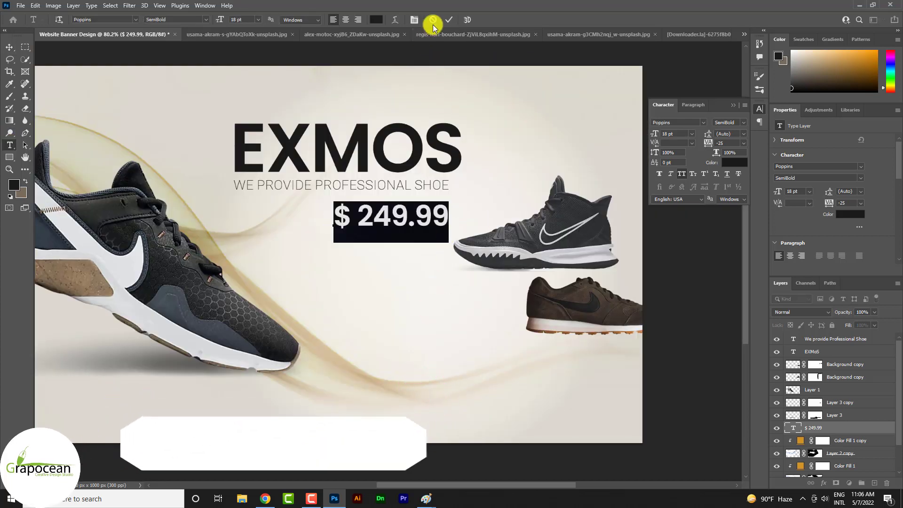
{"action": "left_click", "coordinate": [373, 20]}
{"action": "left_click", "coordinate": [710, 353]}
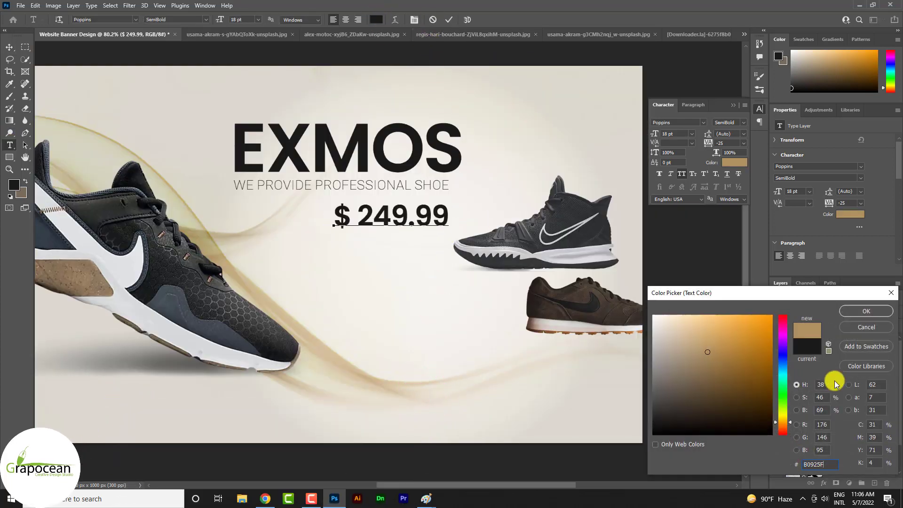
{"action": "left_click", "coordinate": [862, 311]}
{"action": "left_click", "coordinate": [9, 47]}
{"action": "scroll", "coordinate": [511, 253], "scroll_direction": "down", "scroll_amount": 3}
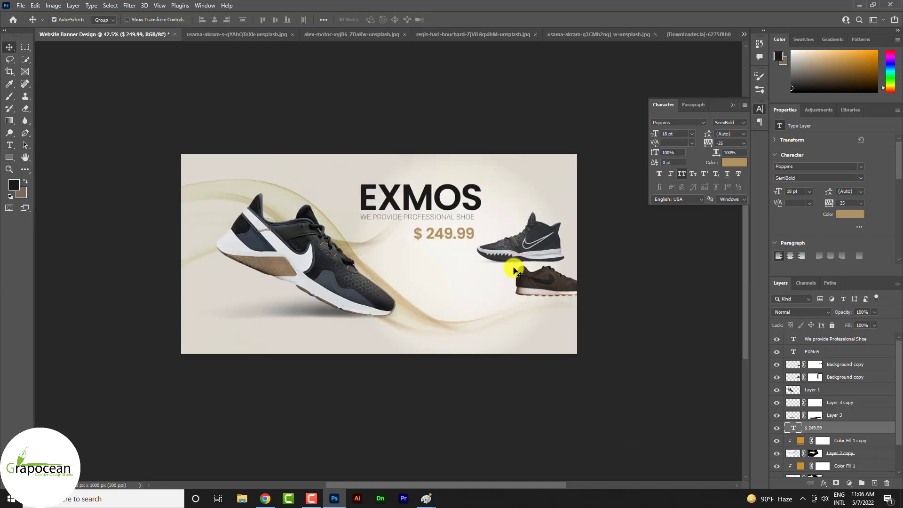
{"action": "scroll", "coordinate": [432, 243], "scroll_direction": "up", "scroll_amount": 3}
{"action": "left_click", "coordinate": [448, 230]}
Select the EXMOS headline text and bring up its text colour picker
{"action": "key", "text": "alt+bracketright"}
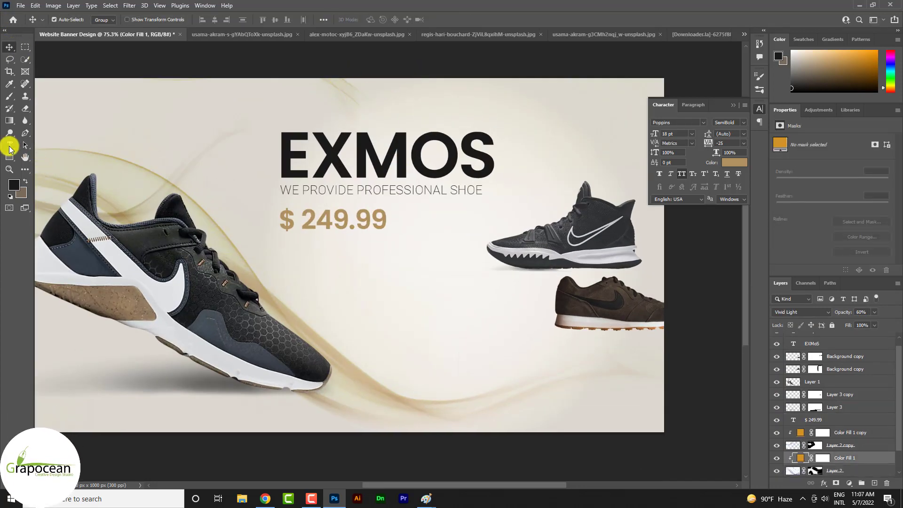
{"action": "left_click", "coordinate": [10, 145]}
{"action": "double_click", "coordinate": [284, 149]}
{"action": "left_click", "coordinate": [376, 19]}
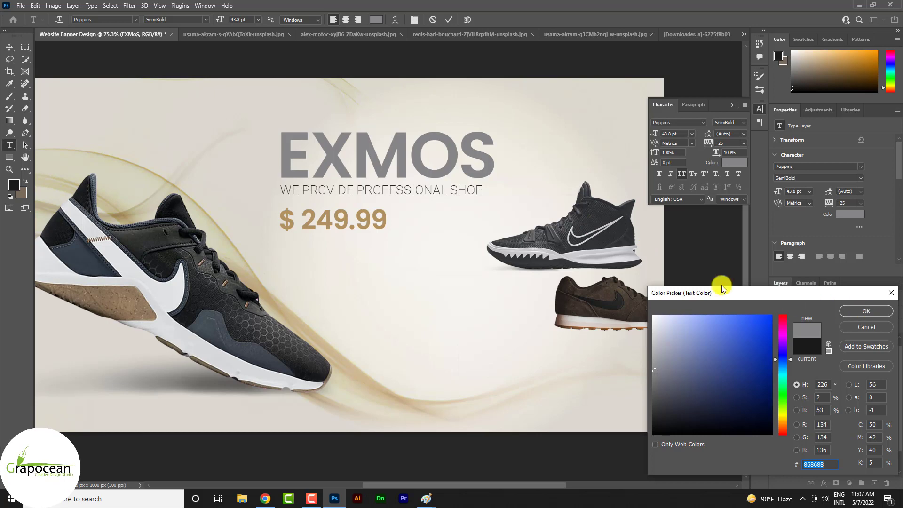
Sample shoe colours and set the EXMOS headline to muted brown 988066
{"action": "left_click", "coordinate": [598, 217]}
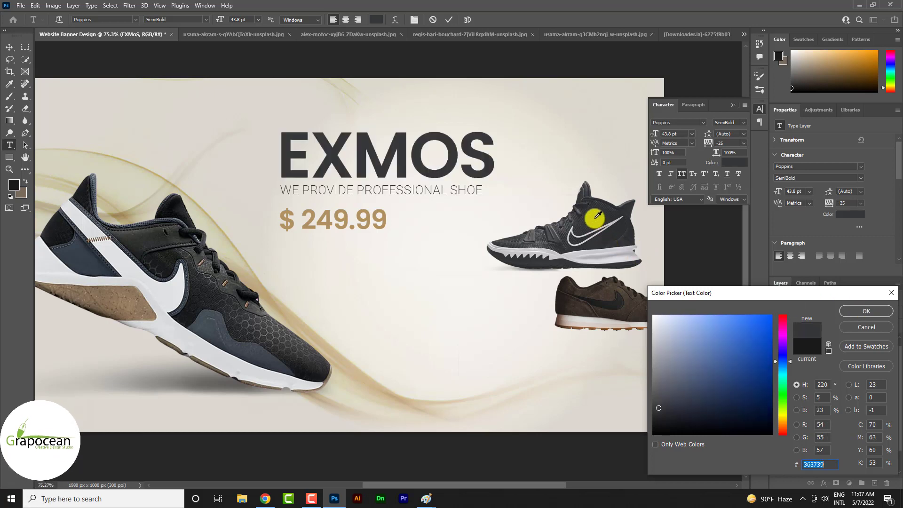
{"action": "left_click", "coordinate": [566, 230]}
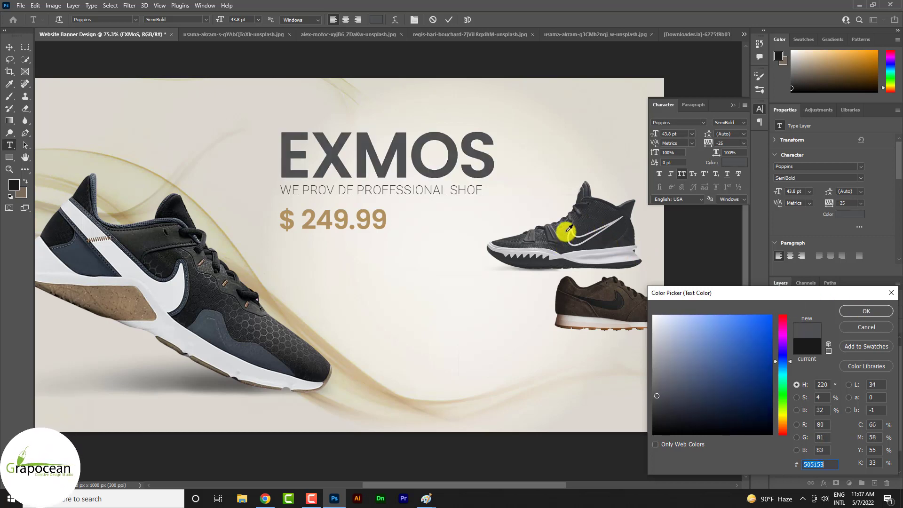
{"action": "left_click", "coordinate": [216, 322]}
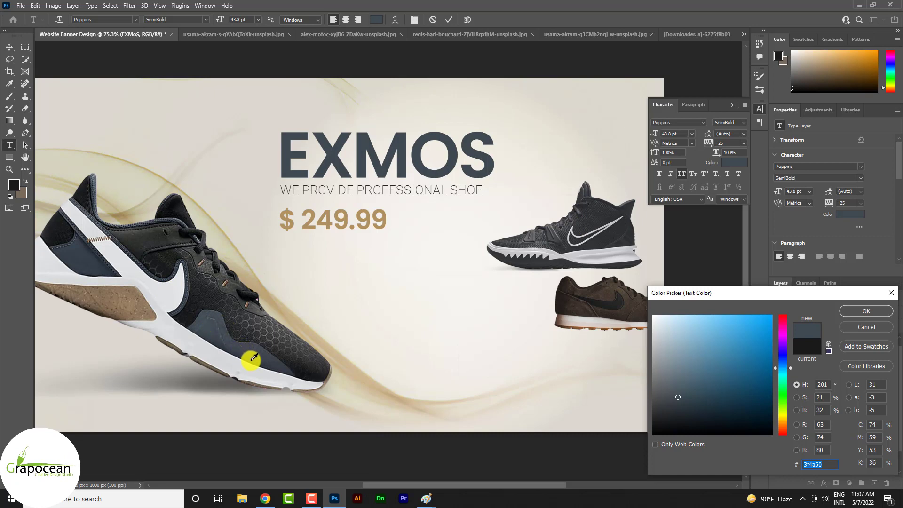
{"action": "left_click", "coordinate": [289, 351]}
{"action": "left_click", "coordinate": [171, 289]}
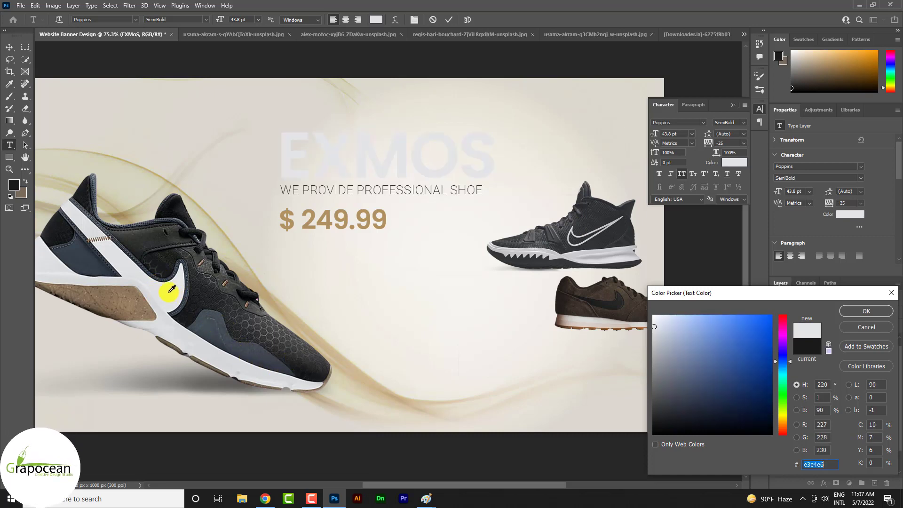
{"action": "left_click", "coordinate": [249, 355]}
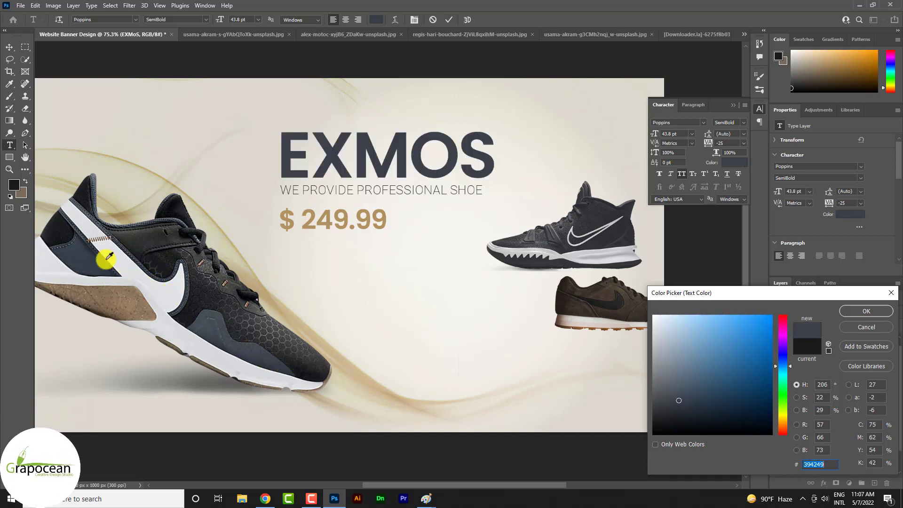
{"action": "left_click", "coordinate": [124, 303]}
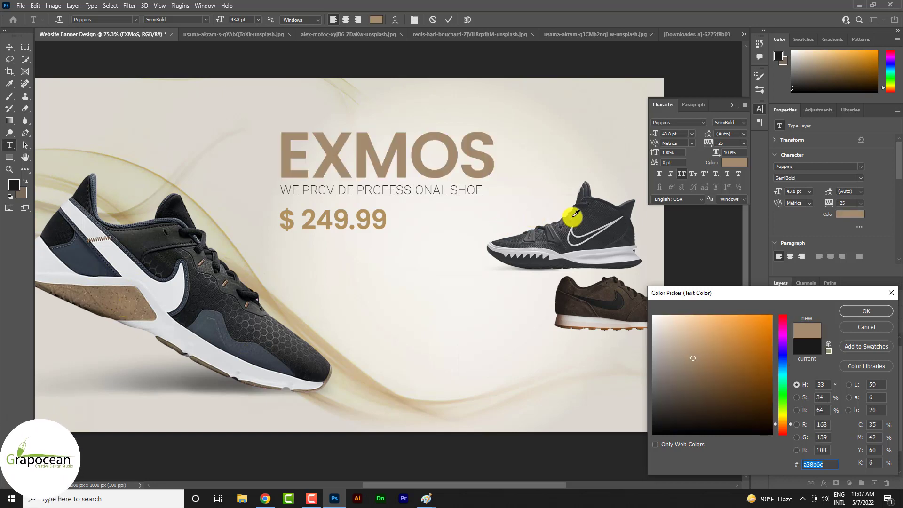
{"action": "left_click", "coordinate": [619, 225]}
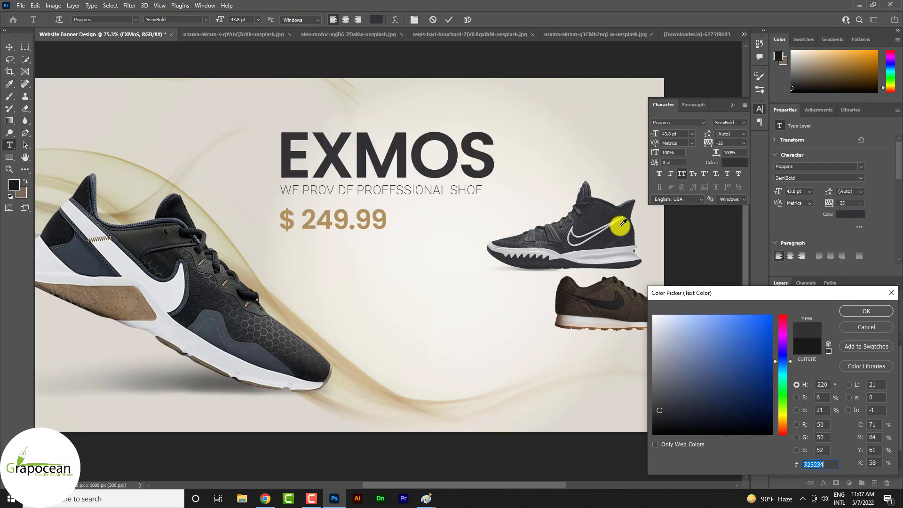
{"action": "left_click", "coordinate": [864, 309]}
{"action": "scroll", "coordinate": [487, 278], "scroll_direction": "down", "scroll_amount": 5}
{"action": "left_click", "coordinate": [9, 47]}
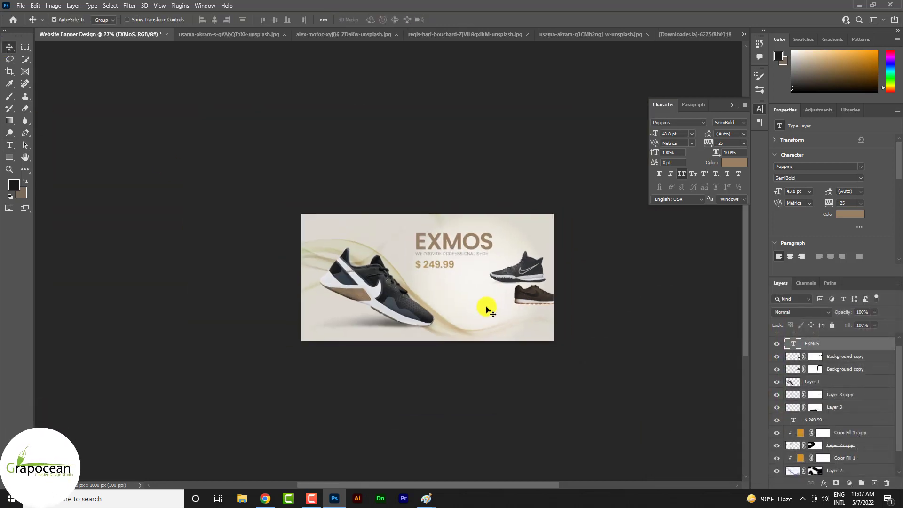
Draw a small black square below the price and nudge it into place
{"action": "scroll", "coordinate": [487, 309], "scroll_direction": "up", "scroll_amount": 2}
{"action": "scroll", "coordinate": [440, 282], "scroll_direction": "up", "scroll_amount": 2}
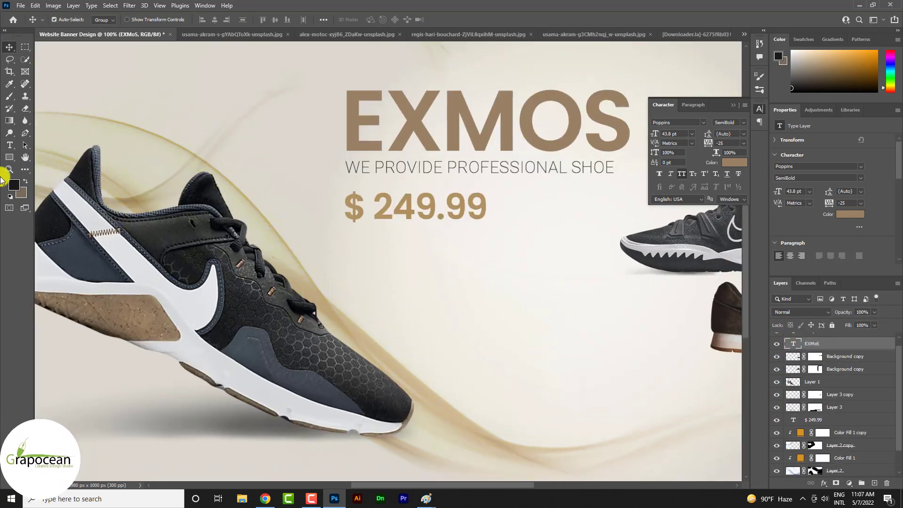
{"action": "right_click", "coordinate": [9, 157]}
{"action": "left_click", "coordinate": [47, 156]}
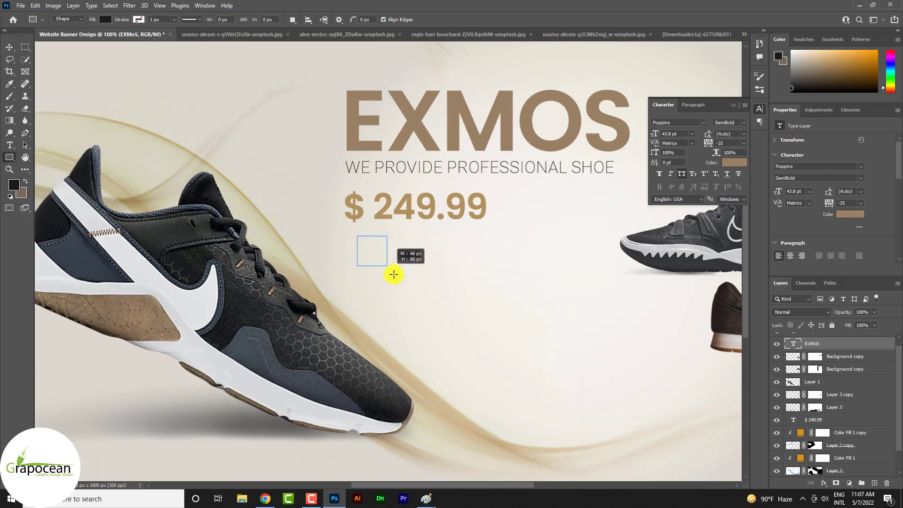
{"action": "left_click_drag", "start_coordinate": [394, 274], "coordinate": [420, 282]}
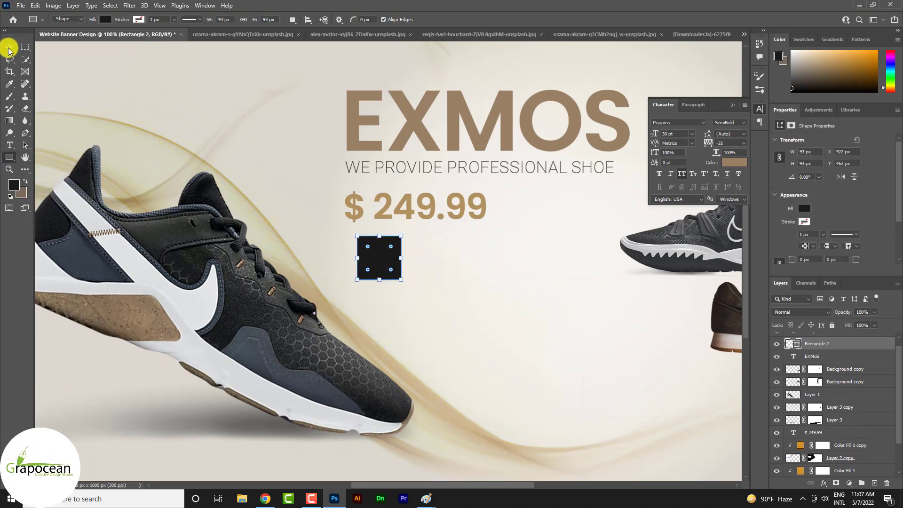
{"action": "left_click", "coordinate": [8, 51]}
{"action": "scroll", "coordinate": [379, 254], "scroll_direction": "up", "scroll_amount": 1}
{"action": "left_click_drag", "start_coordinate": [373, 275], "coordinate": [363, 280]}
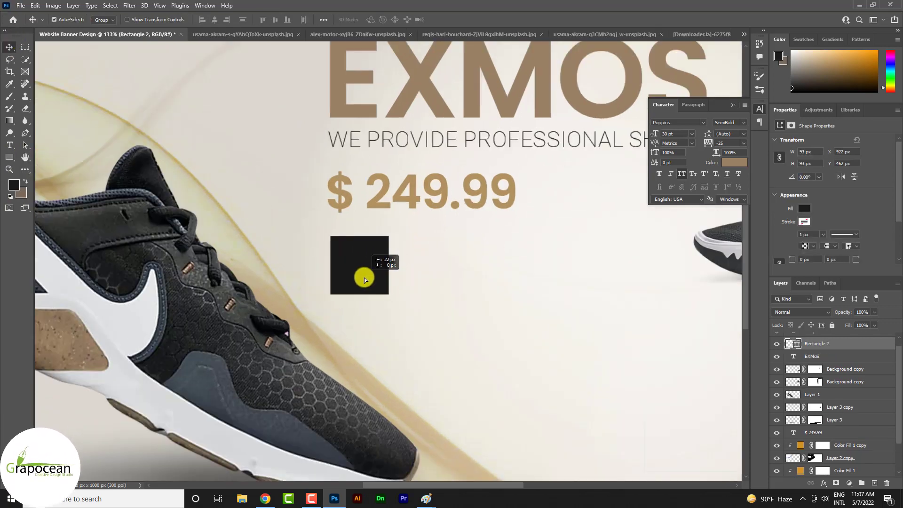
Duplicate the square to its right and stretch the copy into a long bar
{"action": "scroll", "coordinate": [365, 275], "scroll_direction": "down", "scroll_amount": 2}
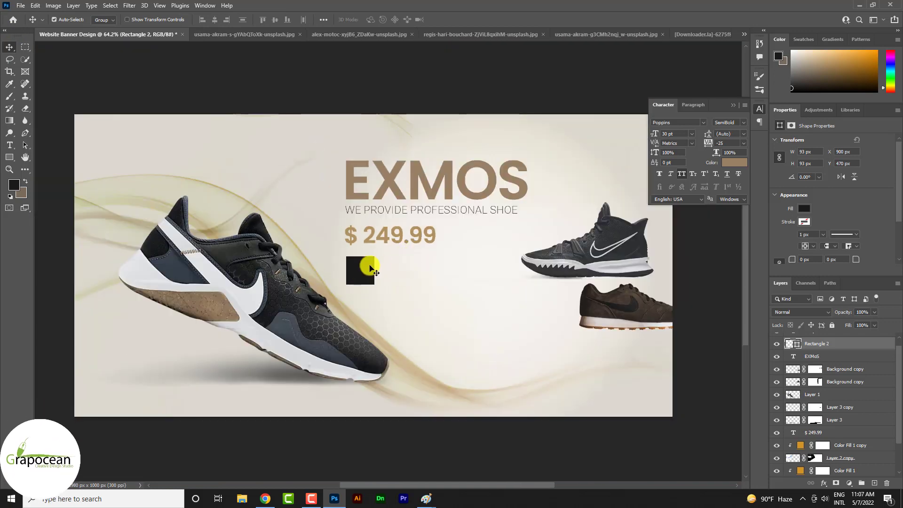
{"action": "left_click_drag", "start_coordinate": [370, 268], "coordinate": [518, 271]}
{"action": "key", "text": "ctrl+t"}
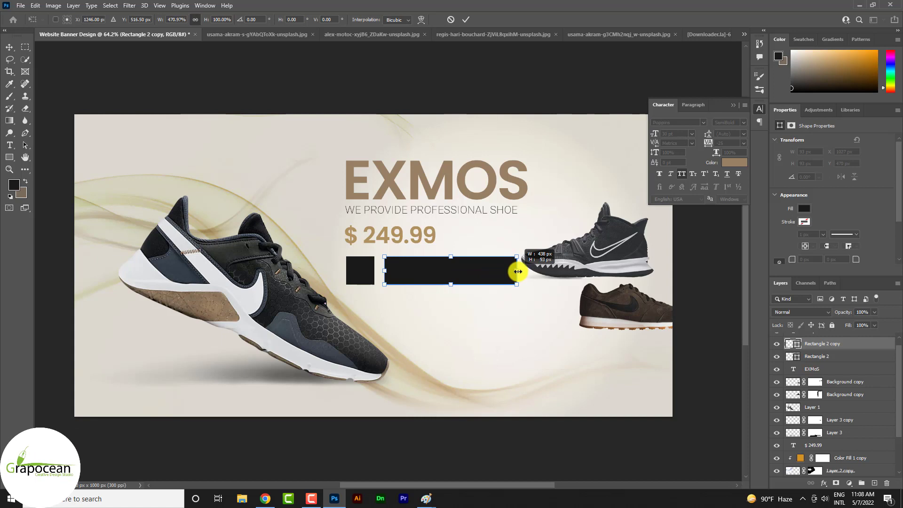
{"action": "left_click", "coordinate": [466, 19]}
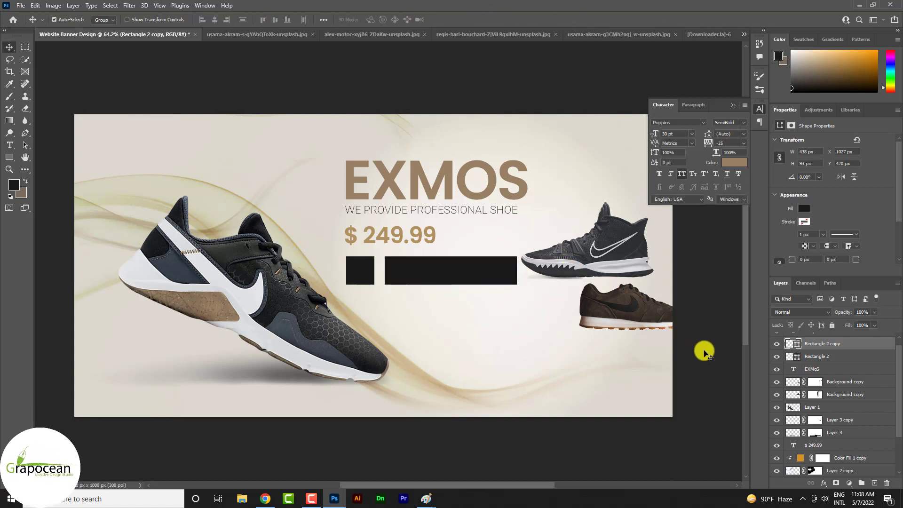
{"action": "left_click_drag", "start_coordinate": [572, 265], "coordinate": [617, 267]}
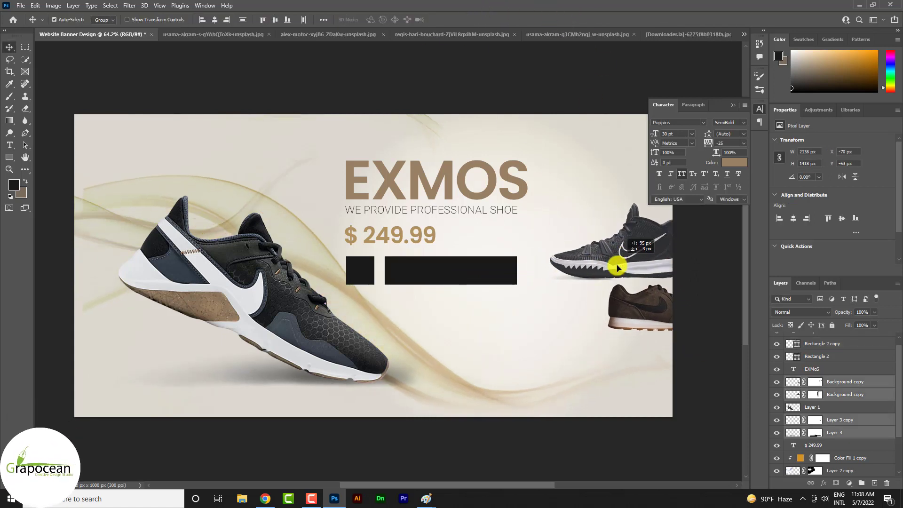
Undo the earlier move and shift the two right-side shoes further right
{"action": "key", "text": "ctrl+z"}
{"action": "left_click", "coordinate": [604, 185]}
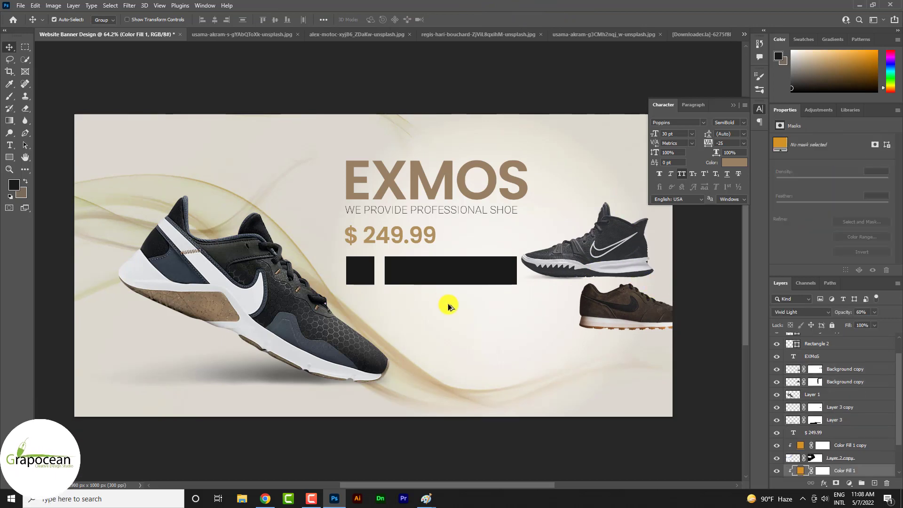
{"action": "scroll", "coordinate": [448, 307], "scroll_direction": "down", "scroll_amount": 3}
{"action": "left_click_drag", "start_coordinate": [565, 366], "coordinate": [564, 367]}
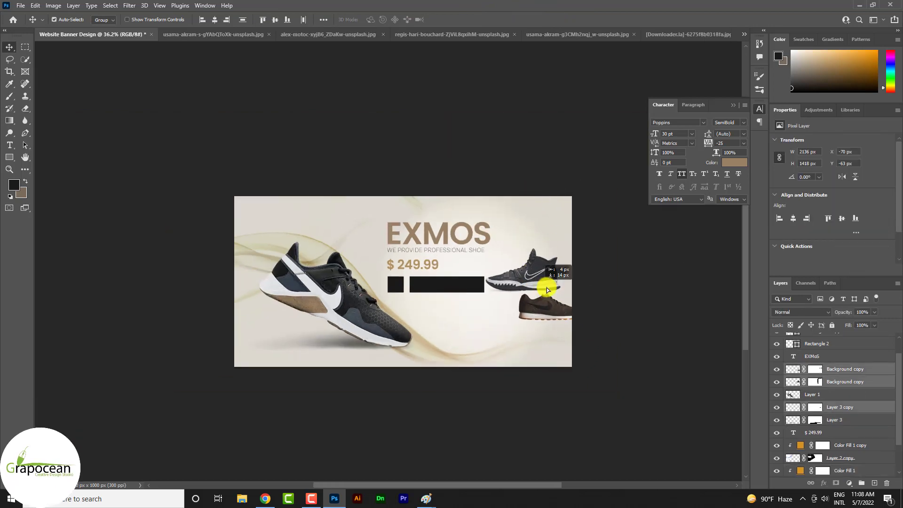
{"action": "left_click_drag", "start_coordinate": [544, 286], "coordinate": [560, 286]}
Adjust the colour fill overlay and select the Color Fill 1 and Color Fill 1 copy layers
{"action": "left_click_drag", "start_coordinate": [417, 346], "coordinate": [409, 348]}
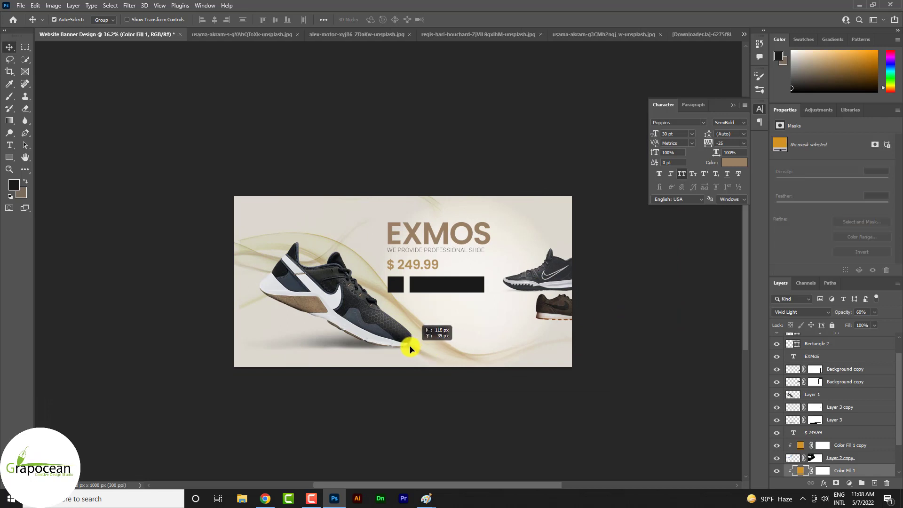
{"action": "left_click_drag", "start_coordinate": [220, 213], "coordinate": [237, 247]}
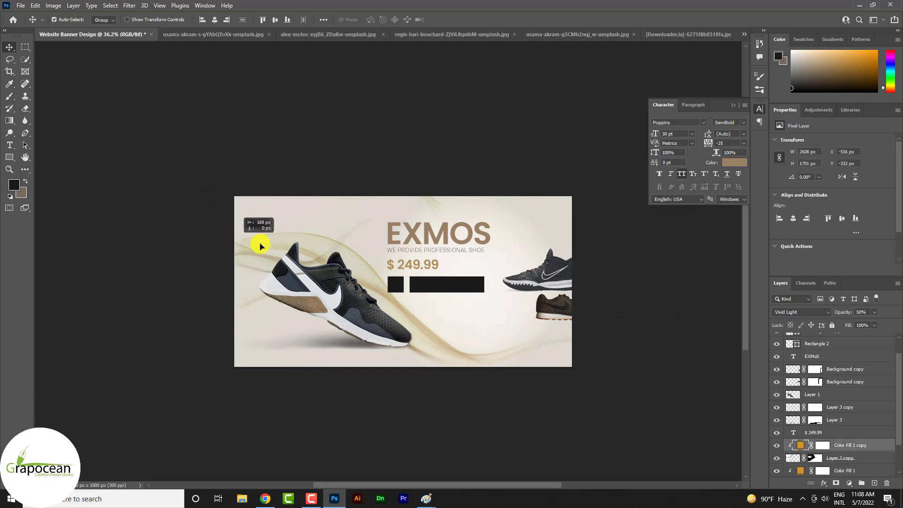
{"action": "left_click_drag", "start_coordinate": [184, 162], "coordinate": [248, 353]}
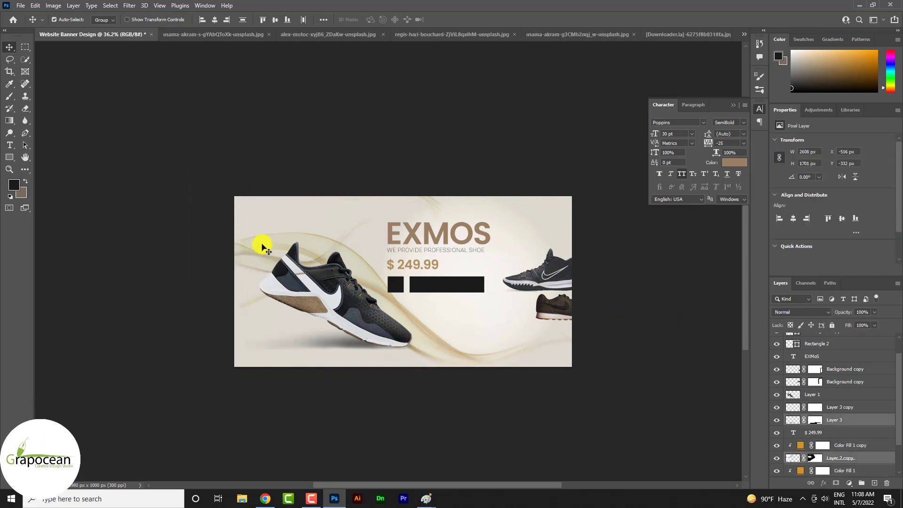
{"action": "left_click", "coordinate": [274, 291]}
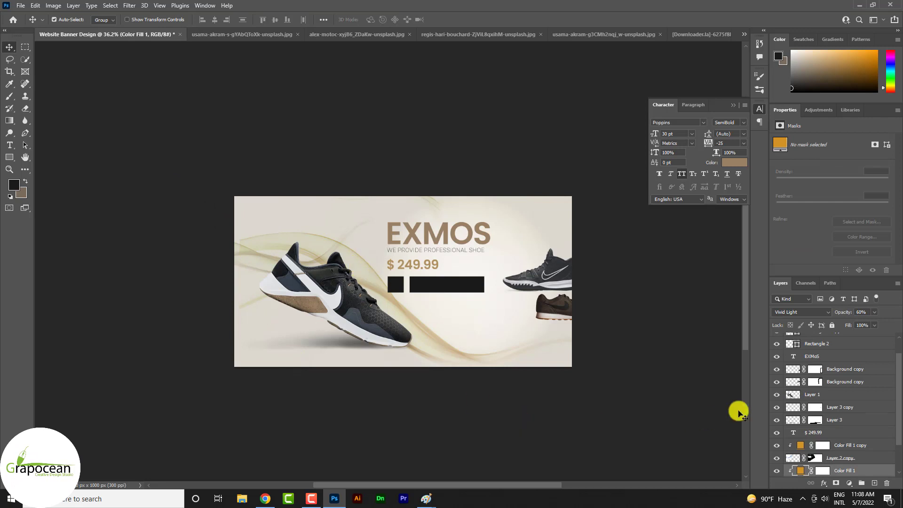
{"action": "left_click", "coordinate": [841, 444]}
{"action": "scroll", "coordinate": [840, 447], "scroll_direction": "down", "scroll_amount": 1}
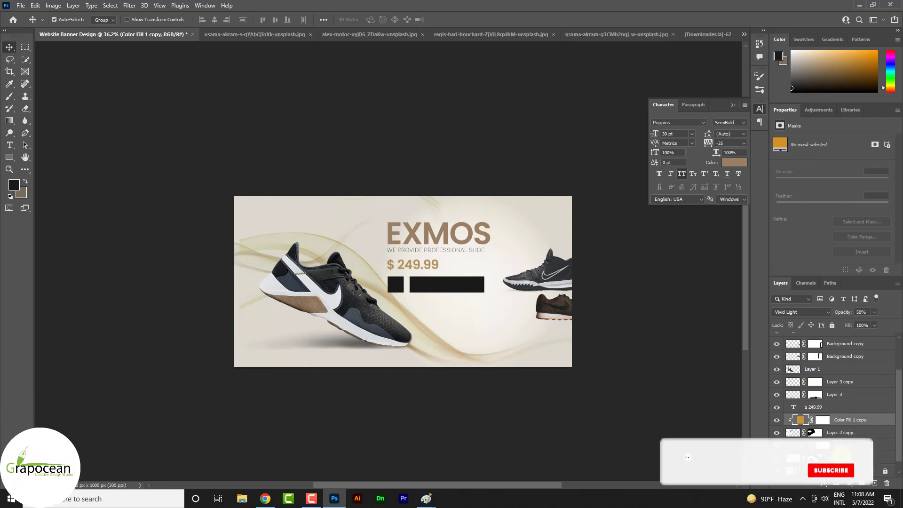
{"action": "left_click_drag", "start_coordinate": [184, 265], "coordinate": [240, 238]}
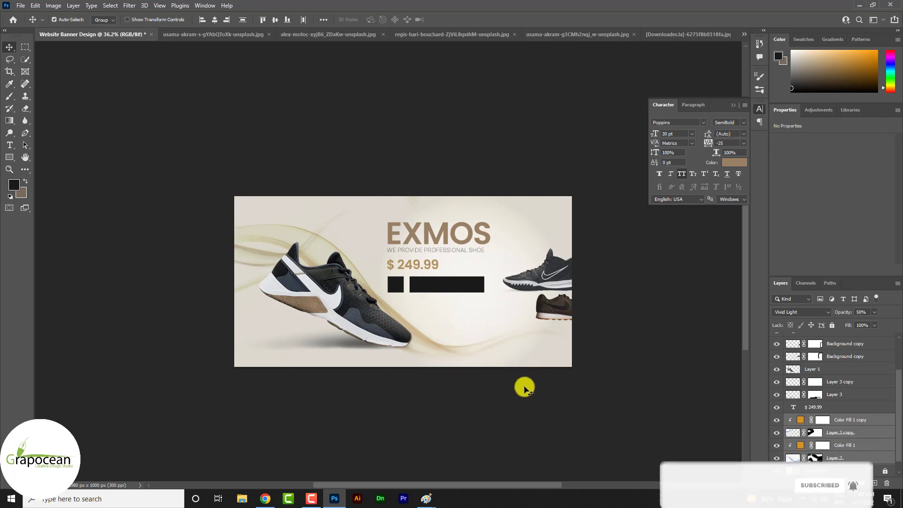
{"action": "scroll", "coordinate": [407, 301], "scroll_direction": "up", "scroll_amount": 5}
Make the small square an unfilled outline with rounded corners
{"action": "left_click", "coordinate": [352, 256]}
{"action": "left_click", "coordinate": [9, 157]}
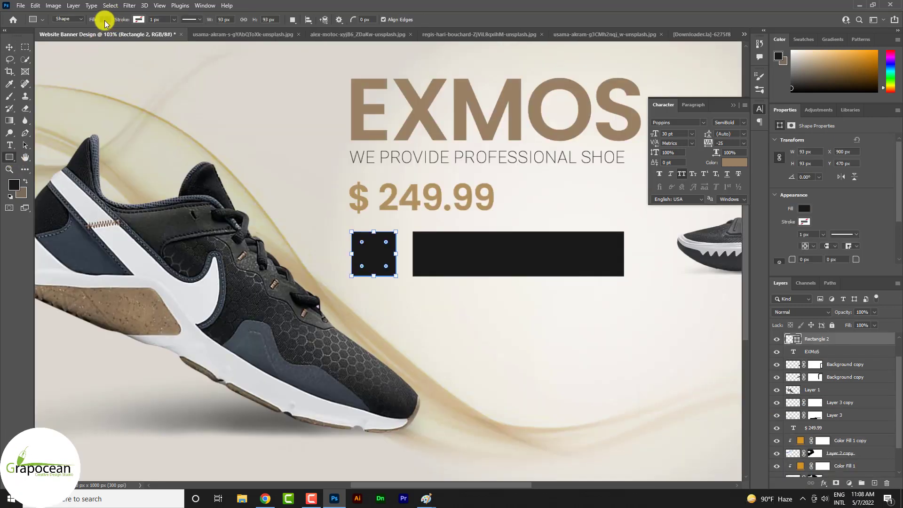
{"action": "left_click", "coordinate": [104, 20]}
{"action": "left_click", "coordinate": [50, 37]}
{"action": "left_click", "coordinate": [142, 20]}
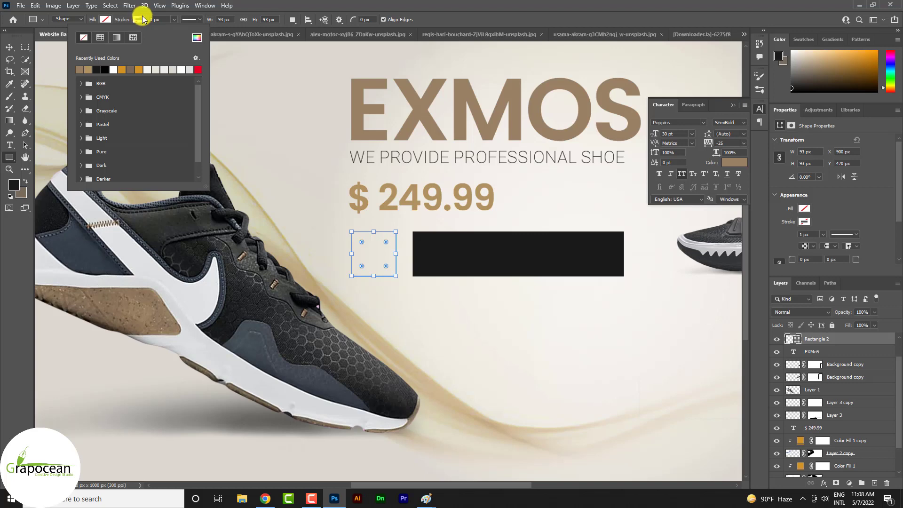
{"action": "left_click", "coordinate": [97, 69]}
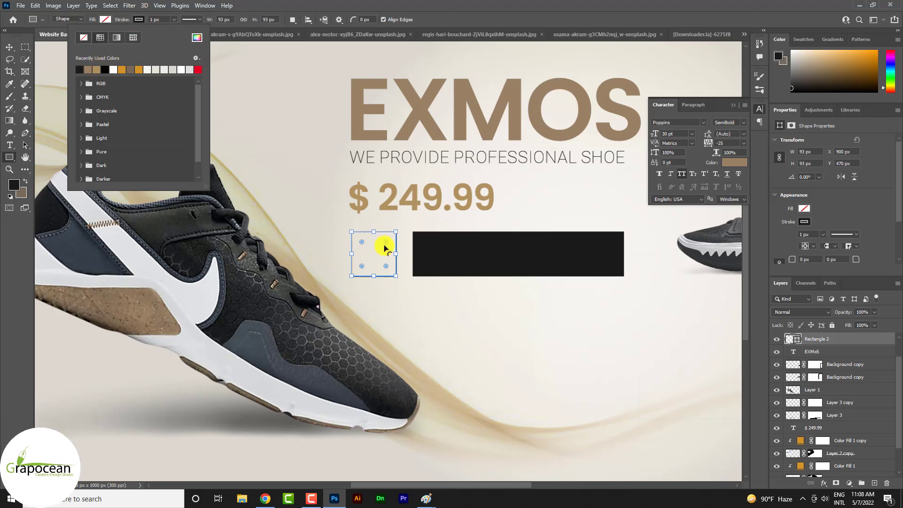
{"action": "left_click_drag", "start_coordinate": [361, 242], "coordinate": [357, 240]}
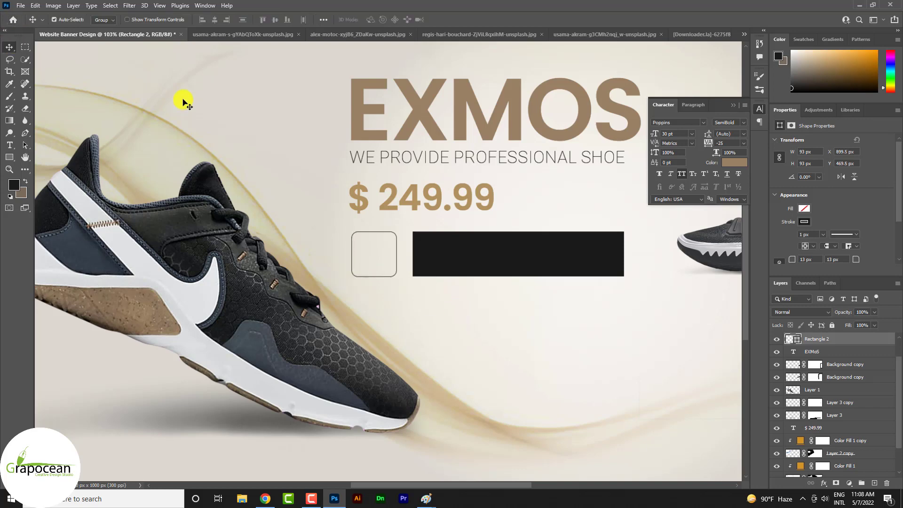
Remove the long bar's fill, give it an outline stroke and round its corners
{"action": "left_click", "coordinate": [477, 242], "text": "ctrl"}
{"action": "key", "text": "ctrl+shift+bracketright"}
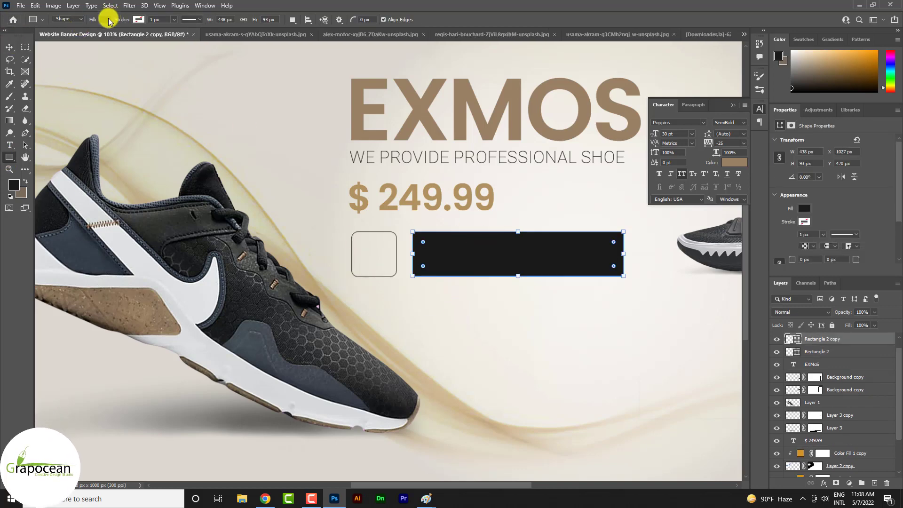
{"action": "left_click", "coordinate": [104, 20]}
{"action": "left_click", "coordinate": [49, 37]}
{"action": "left_click", "coordinate": [105, 20]}
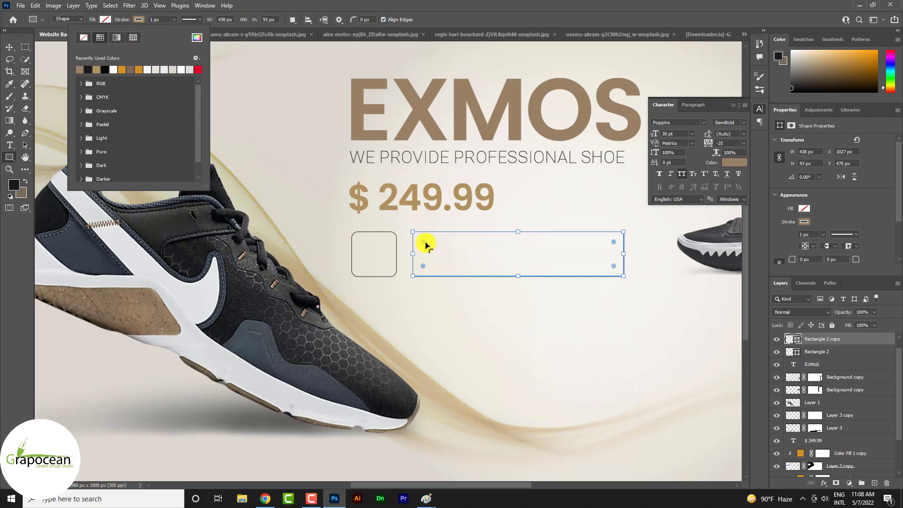
{"action": "left_click_drag", "start_coordinate": [423, 243], "coordinate": [412, 238]}
{"action": "left_click", "coordinate": [445, 305]}
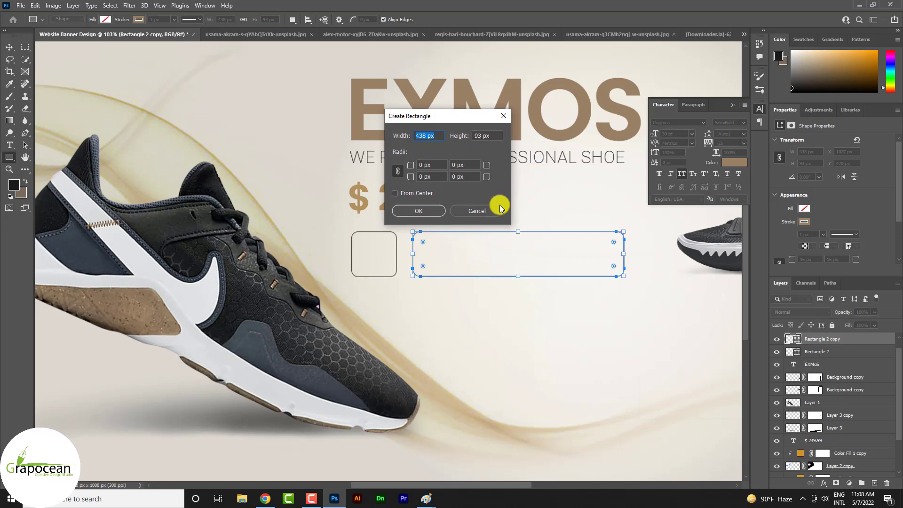
{"action": "left_click", "coordinate": [476, 210]}
{"action": "key", "text": "v"}
{"action": "scroll", "coordinate": [520, 295], "scroll_direction": "down", "scroll_amount": 3}
{"action": "scroll", "coordinate": [513, 278], "scroll_direction": "down", "scroll_amount": 1}
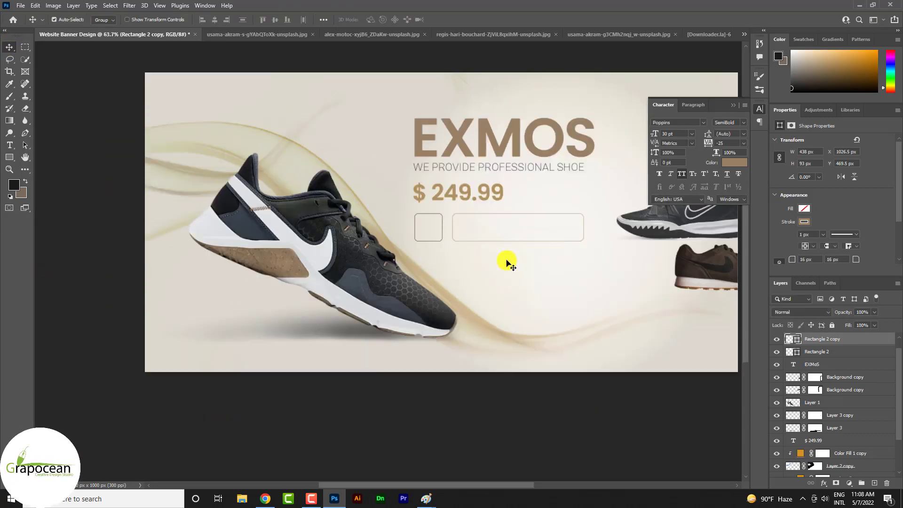
{"action": "scroll", "coordinate": [507, 263], "scroll_direction": "up", "scroll_amount": 5}
Open the search icon SVG file from the Downloads folder
{"action": "left_click", "coordinate": [22, 6]}
{"action": "left_click", "coordinate": [29, 22]}
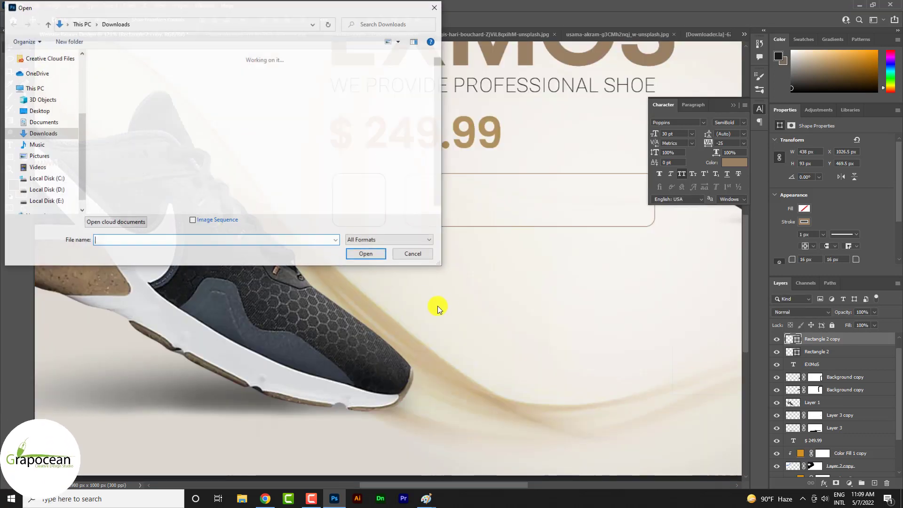
{"action": "left_click", "coordinate": [130, 117]}
{"action": "left_click", "coordinate": [366, 254]}
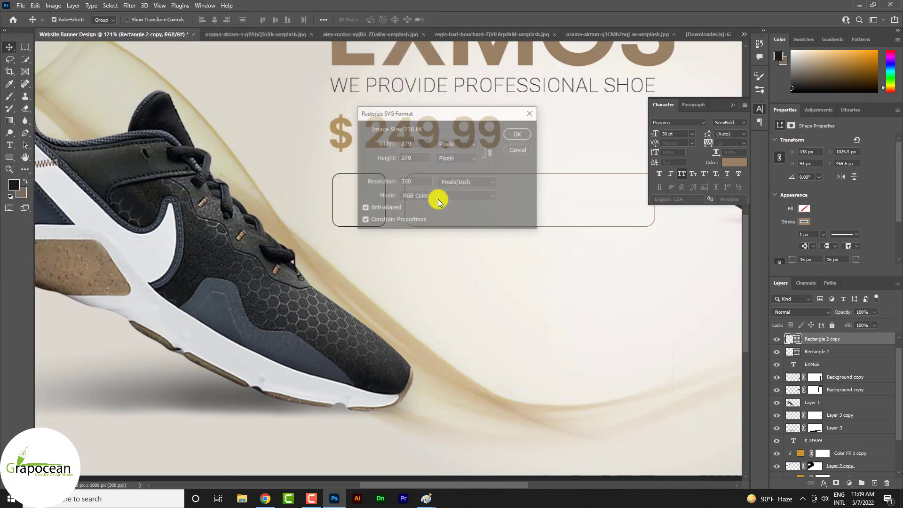
{"action": "left_click", "coordinate": [515, 135]}
Bring the magnifier image from the SVG document into the banner
{"action": "mouse_move", "coordinate": [418, 232]}
{"action": "left_mouse_down"}
{"action": "mouse_move", "coordinate": [260, 46]}
{"action": "mouse_move", "coordinate": [322, 36]}
{"action": "left_mouse_up"}
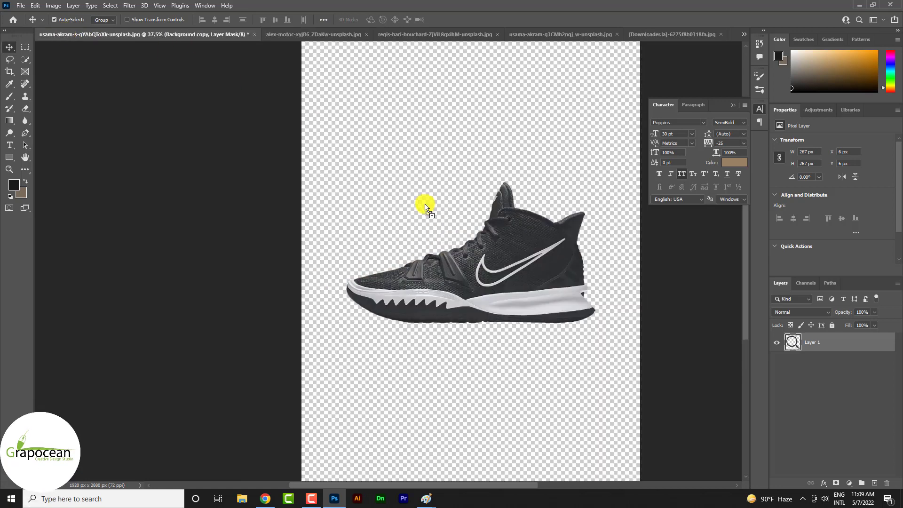
{"action": "left_click_drag", "start_coordinate": [70, 40], "coordinate": [423, 202]}
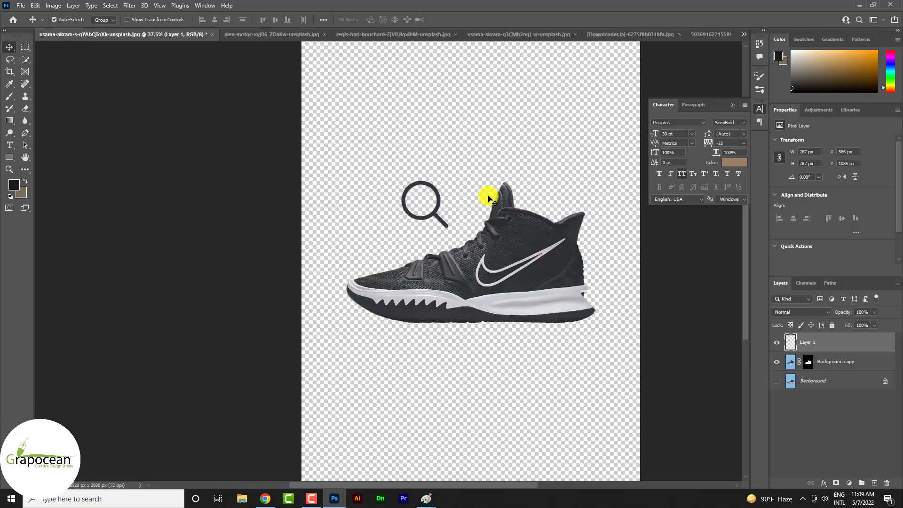
{"action": "left_click", "coordinate": [744, 34]}
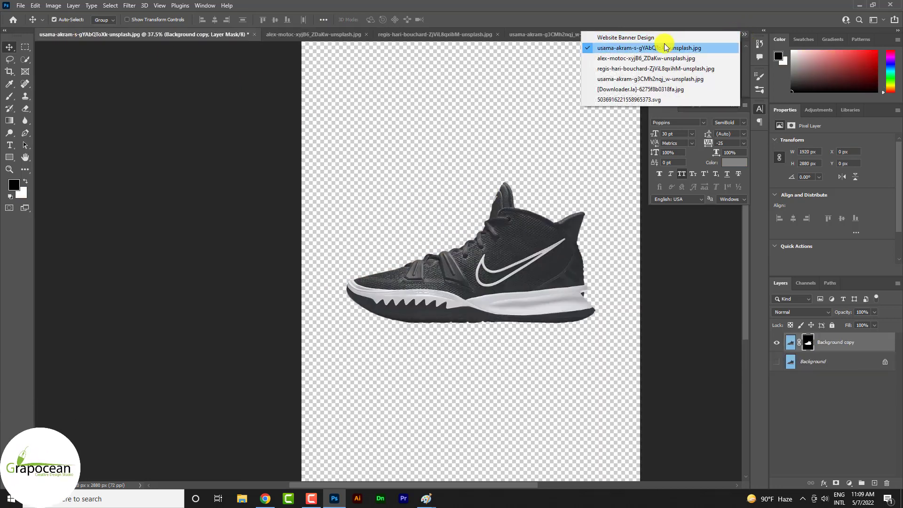
{"action": "left_click", "coordinate": [646, 104]}
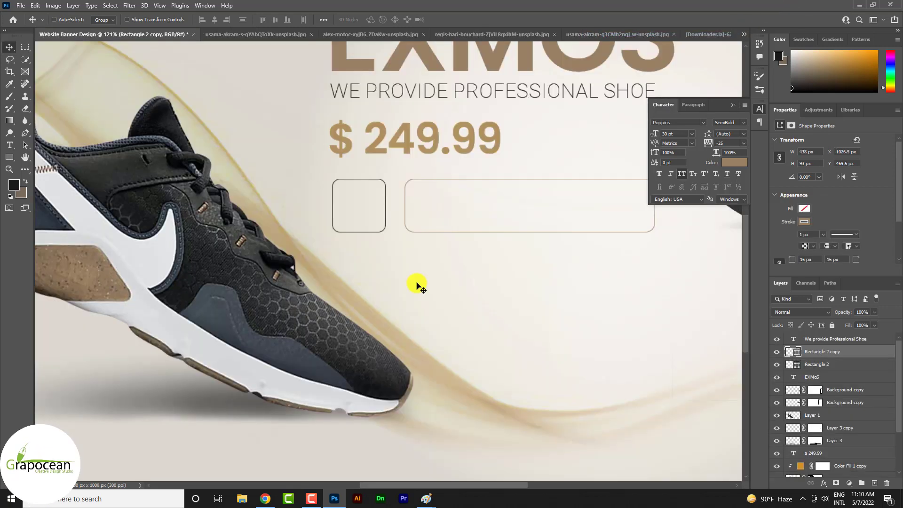
{"action": "left_click_drag", "start_coordinate": [746, 33], "coordinate": [419, 281]}
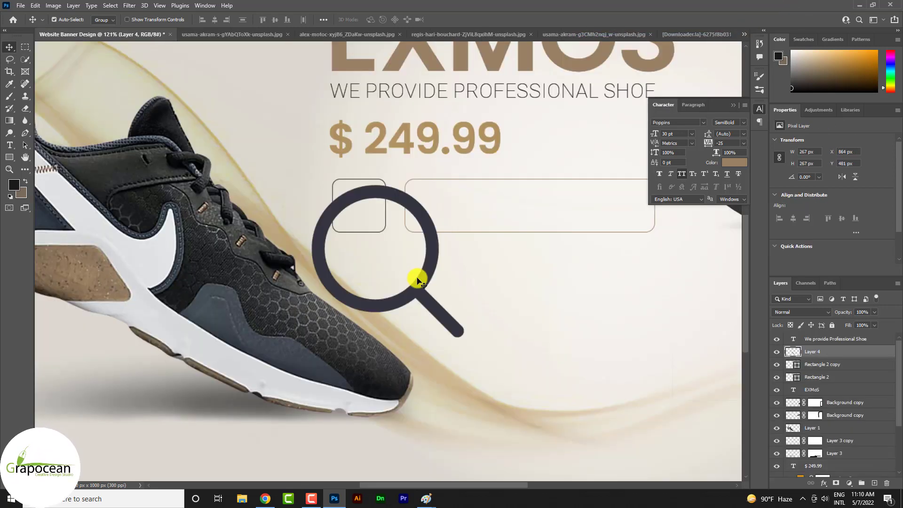
Scale the magnifier down and centre it inside the small rounded box
{"action": "key", "text": "ctrl+t"}
{"action": "mouse_move", "coordinate": [463, 335]}
{"action": "left_mouse_down"}
{"action": "mouse_move", "coordinate": [371, 309]}
{"action": "mouse_move", "coordinate": [393, 271]}
{"action": "left_mouse_up"}
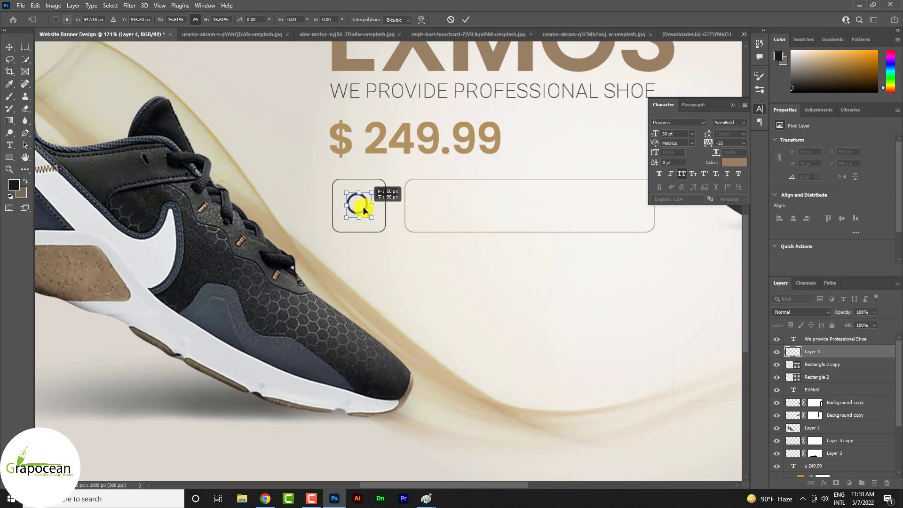
{"action": "left_click_drag", "start_coordinate": [365, 210], "coordinate": [368, 210]}
{"action": "scroll", "coordinate": [365, 210], "scroll_direction": "up", "scroll_amount": 5}
{"action": "scroll", "coordinate": [369, 208], "scroll_direction": "up", "scroll_amount": 3}
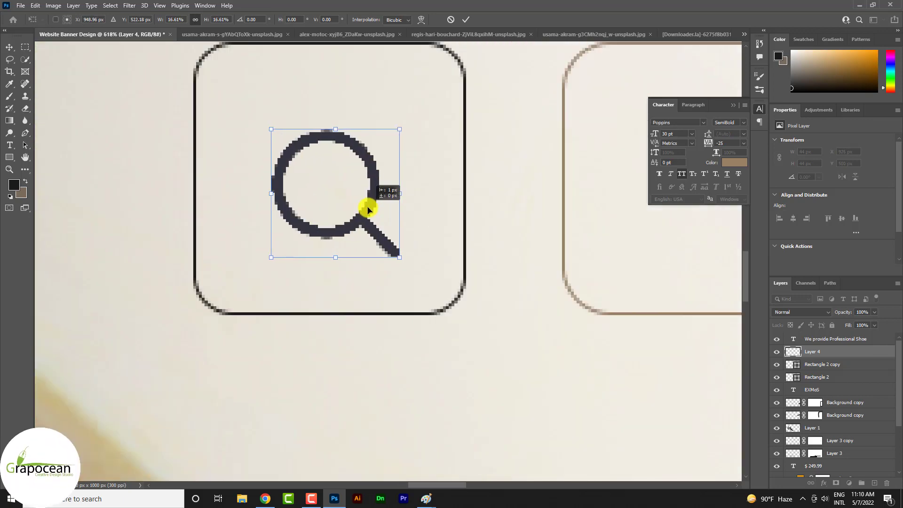
{"action": "key", "text": "Return"}
{"action": "scroll", "coordinate": [400, 246], "scroll_direction": "down", "scroll_amount": 3}
{"action": "scroll", "coordinate": [410, 267], "scroll_direction": "down", "scroll_amount": 3}
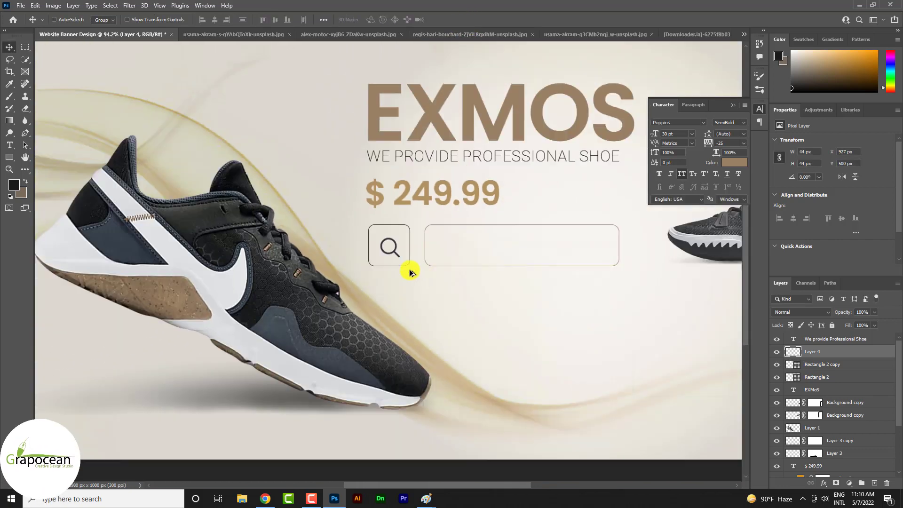
{"action": "scroll", "coordinate": [403, 260], "scroll_direction": "down", "scroll_amount": 3}
{"action": "scroll", "coordinate": [404, 242], "scroll_direction": "up", "scroll_amount": 5}
{"action": "scroll", "coordinate": [403, 242], "scroll_direction": "up", "scroll_amount": 3}
Centre the magnifier in its box, then select the tagline, SHOP NOW, box and button layers
{"action": "left_click_drag", "start_coordinate": [400, 242], "coordinate": [400, 246]}
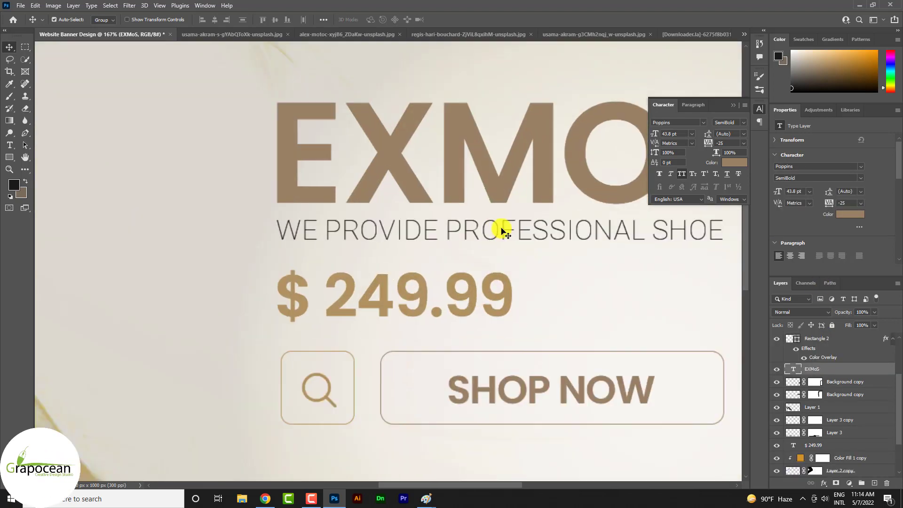
{"action": "left_click", "coordinate": [498, 230]}
{"action": "left_click", "coordinate": [527, 387], "text": "shift"}
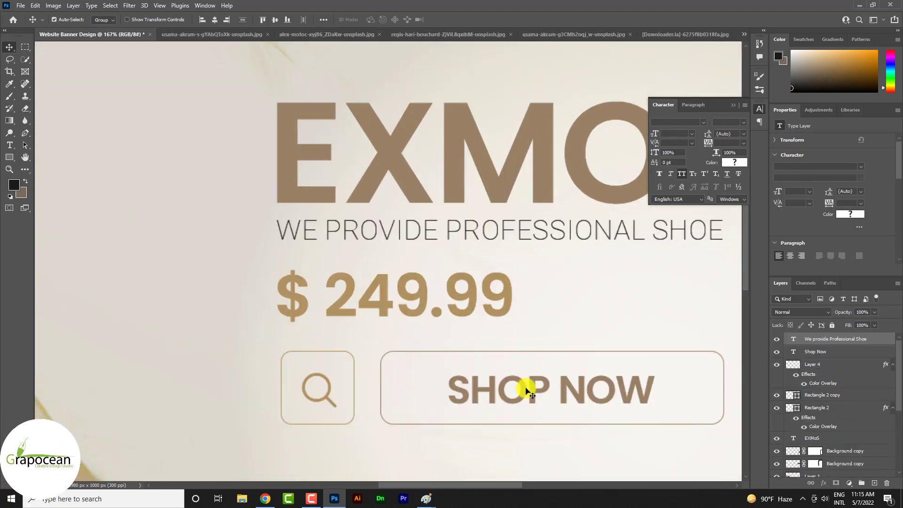
{"action": "scroll", "coordinate": [352, 383], "scroll_direction": "up", "scroll_amount": 3}
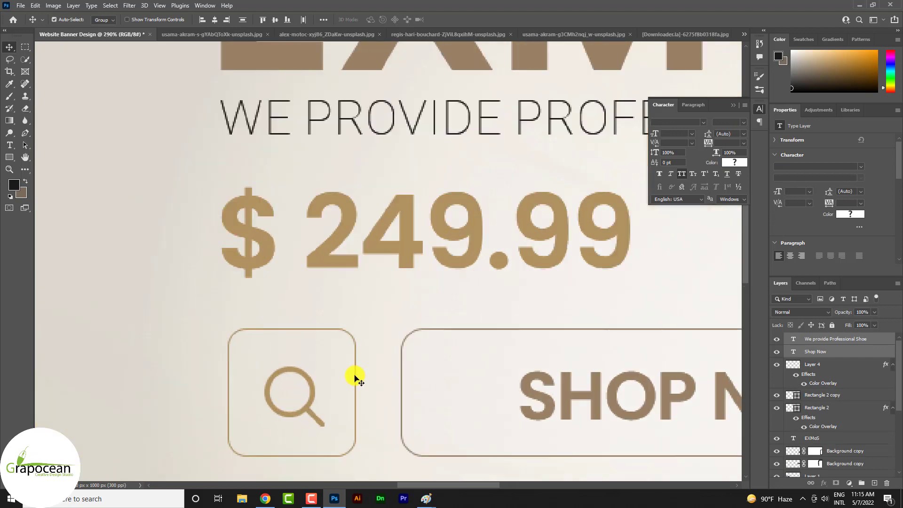
{"action": "left_click", "coordinate": [318, 394], "text": "ctrl"}
{"action": "scroll", "coordinate": [393, 331], "scroll_direction": "down", "scroll_amount": 5}
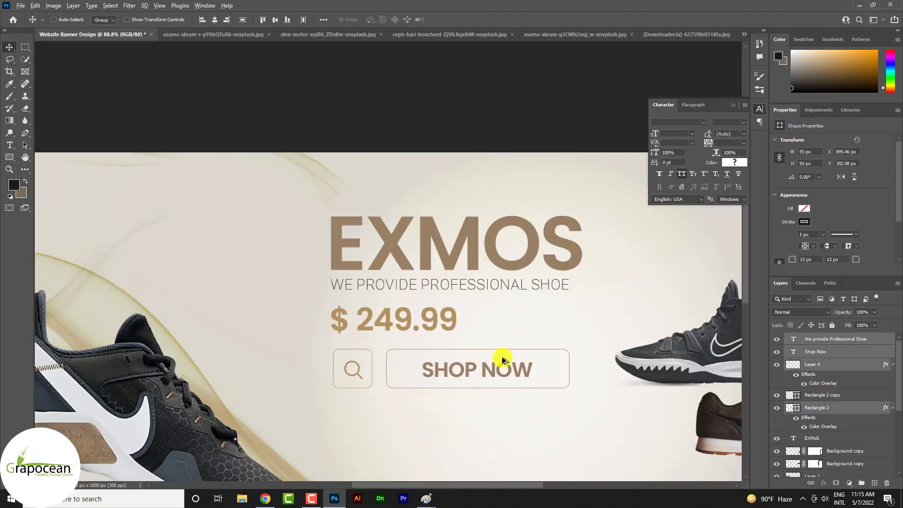
{"action": "scroll", "coordinate": [529, 337], "scroll_direction": "up", "scroll_amount": 7}
{"action": "left_click", "coordinate": [528, 330]}
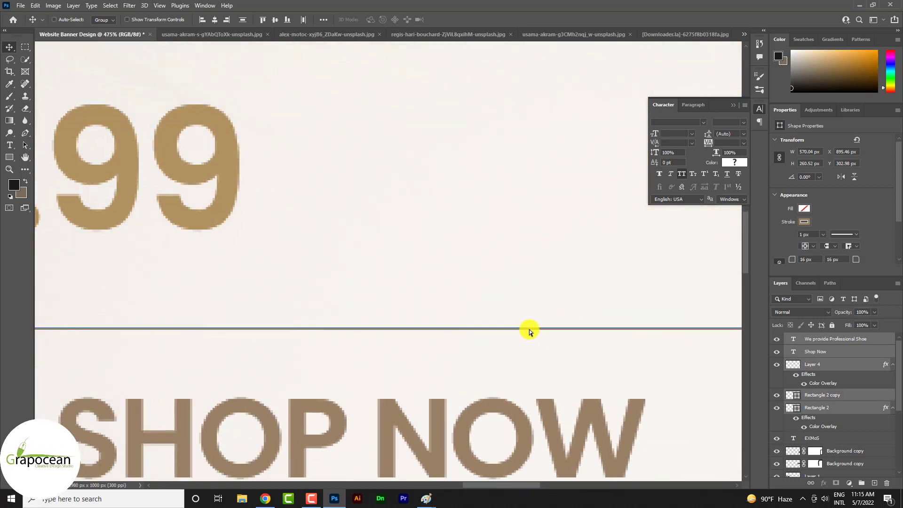
{"action": "scroll", "coordinate": [529, 329], "scroll_direction": "down", "scroll_amount": 6}
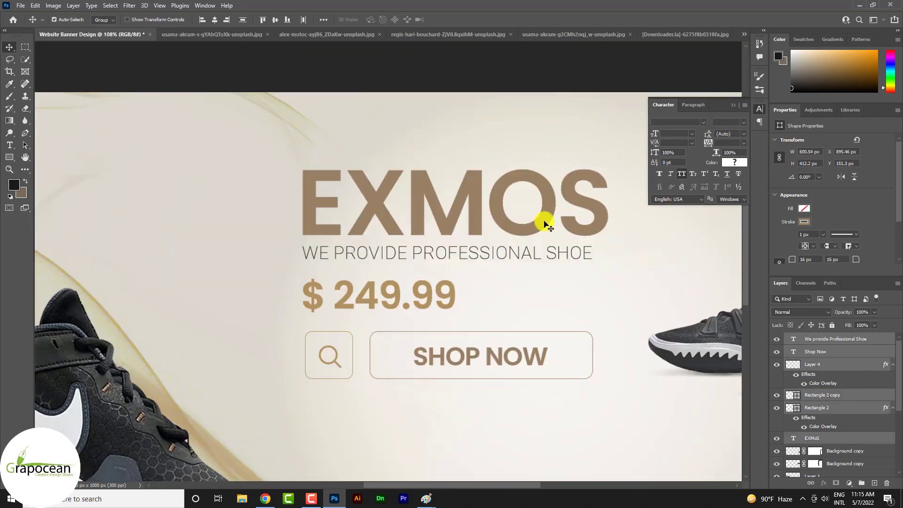
Move the headline group about 100 px down, then transform it slightly further down
{"action": "left_click_drag", "start_coordinate": [545, 225], "coordinate": [544, 272]}
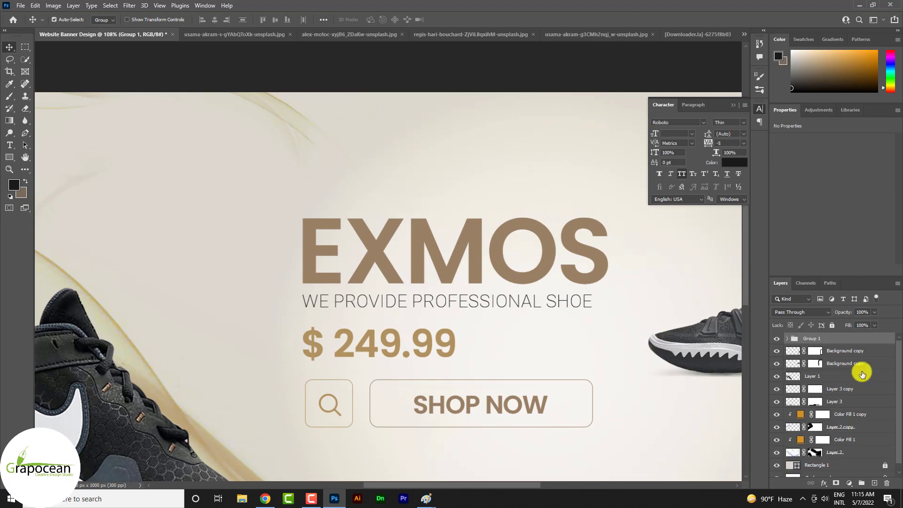
{"action": "scroll", "coordinate": [484, 322], "scroll_direction": "down", "scroll_amount": 4}
{"action": "scroll", "coordinate": [583, 373], "scroll_direction": "down", "scroll_amount": 2}
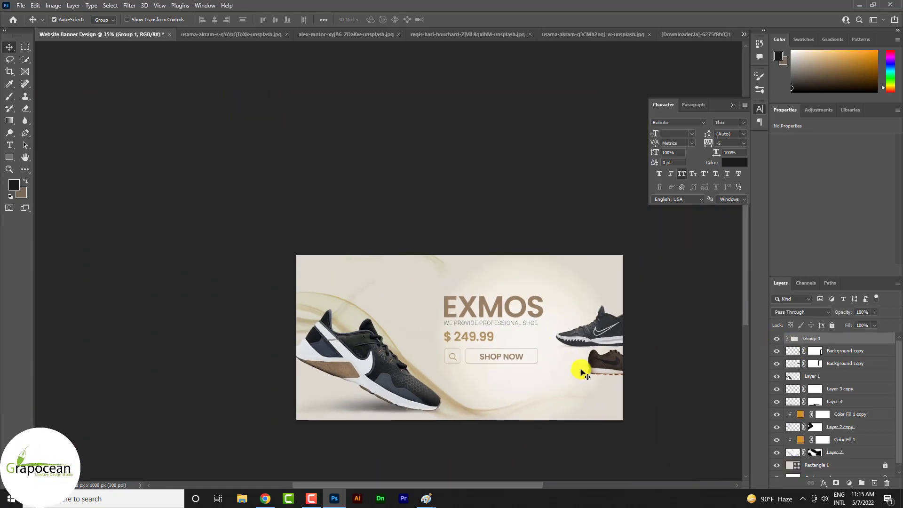
{"action": "scroll", "coordinate": [531, 362], "scroll_direction": "up", "scroll_amount": 1}
{"action": "key", "text": "ctrl+t"}
{"action": "mouse_move", "coordinate": [473, 301]}
{"action": "left_mouse_down"}
{"action": "mouse_move", "coordinate": [479, 324]}
{"action": "mouse_move", "coordinate": [479, 308]}
{"action": "left_mouse_up"}
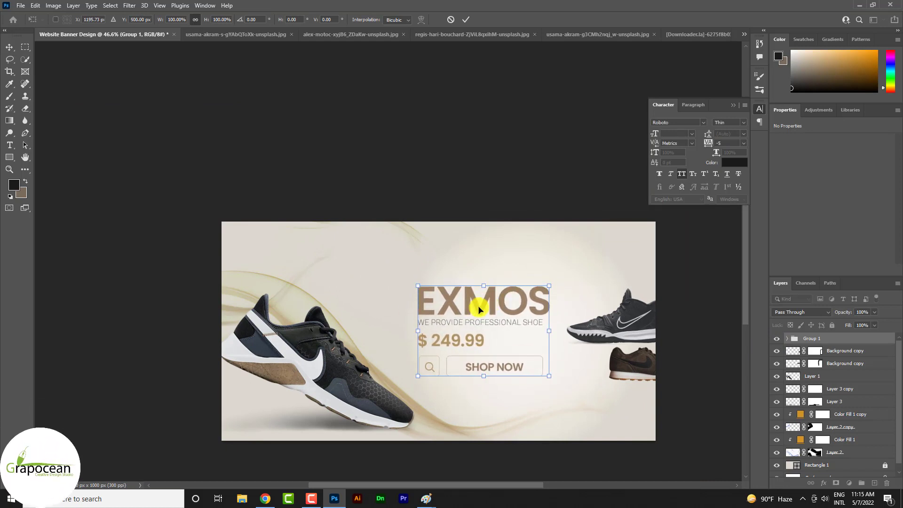
Commit the headline move and add a HOME SHOP ORDER BRANDS text line at the top
{"action": "left_click", "coordinate": [465, 19]}
{"action": "left_click", "coordinate": [9, 144]}
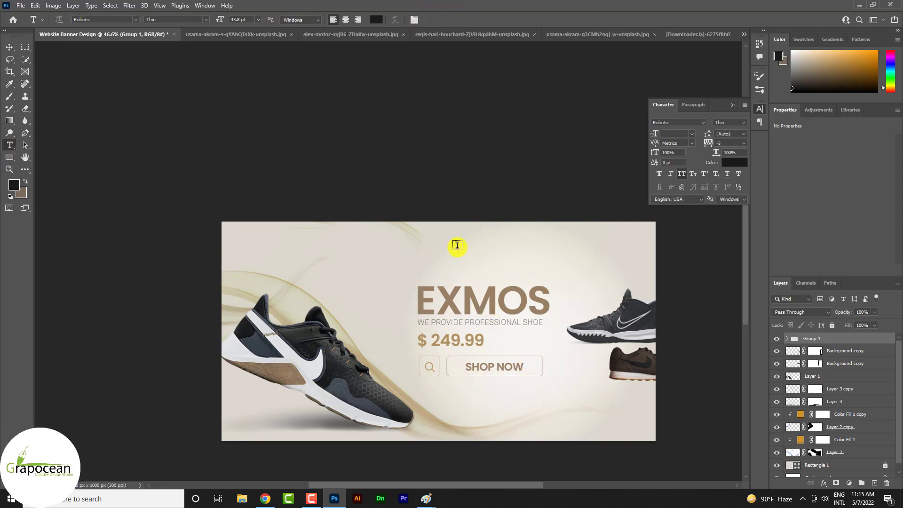
{"action": "left_click", "coordinate": [459, 244]}
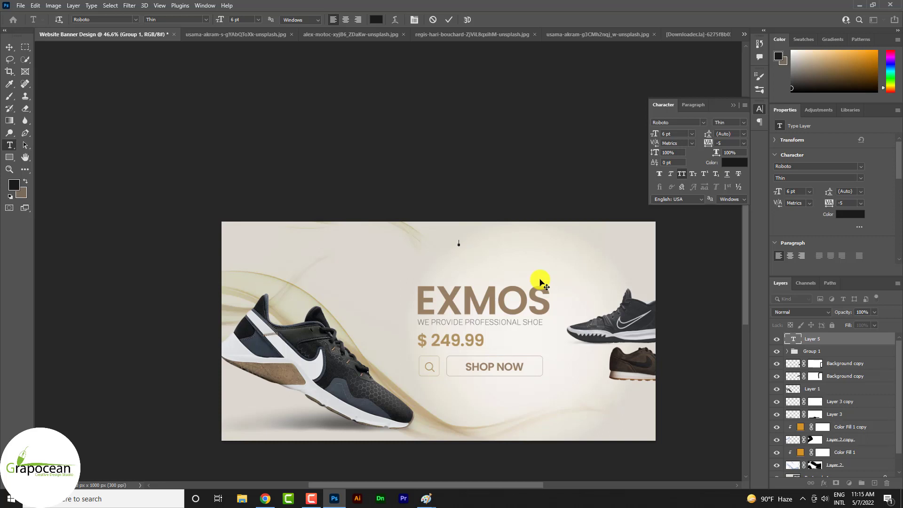
{"action": "type", "text": "ME        "}
{"action": "type", "text": " BRANDS"}
{"action": "left_click", "coordinate": [10, 47]}
Position the navigation text along the top edge of the banner
{"action": "scroll", "coordinate": [574, 246], "scroll_direction": "up", "scroll_amount": 1}
{"action": "left_click_drag", "start_coordinate": [574, 246], "coordinate": [642, 234]}
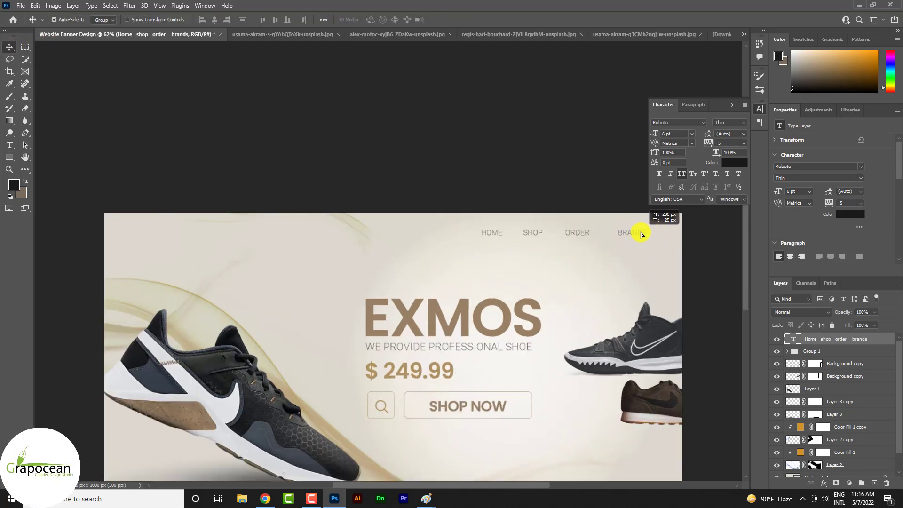
{"action": "left_click_drag", "start_coordinate": [482, 224], "coordinate": [387, 237]}
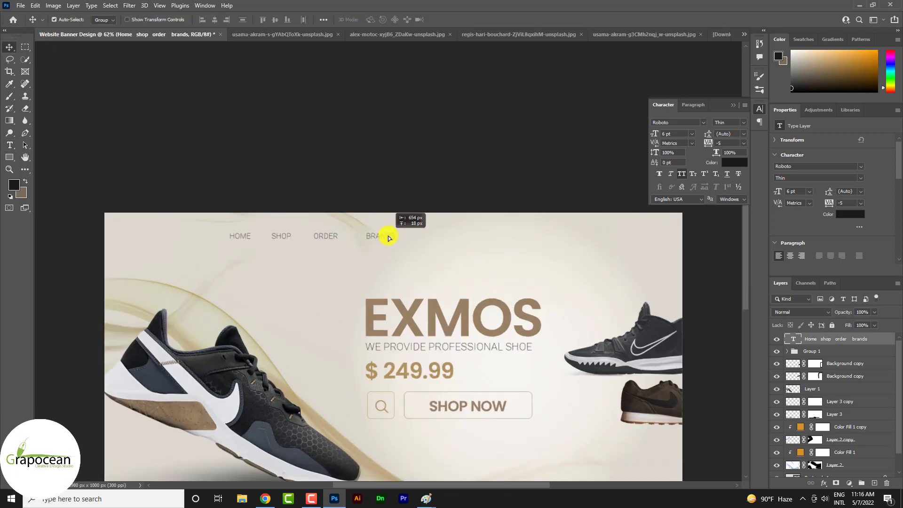
{"action": "scroll", "coordinate": [579, 270], "scroll_direction": "down", "scroll_amount": 3}
{"action": "scroll", "coordinate": [462, 360], "scroll_direction": "up", "scroll_amount": 4}
Duplicate the magnifier icon and place the copy right of BRANDS in the navigation
{"action": "left_click", "coordinate": [456, 358]}
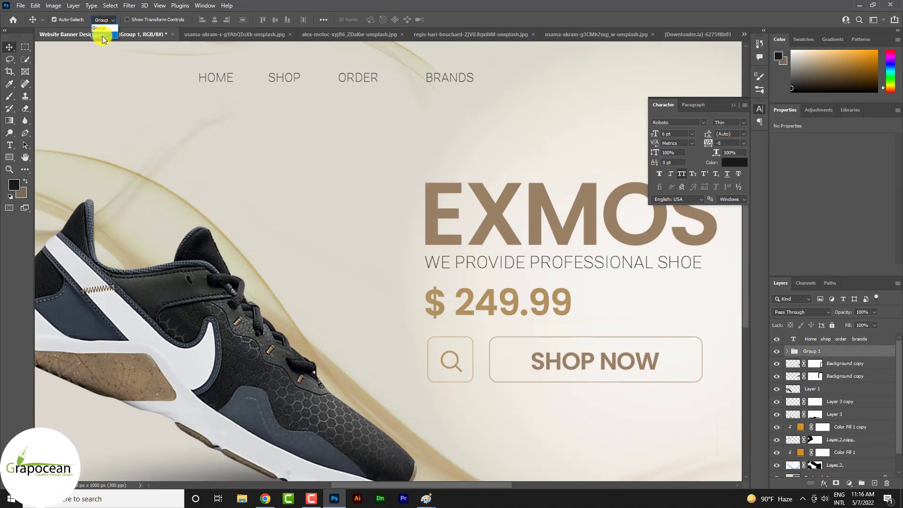
{"action": "left_click_drag", "start_coordinate": [463, 359], "coordinate": [502, 100]}
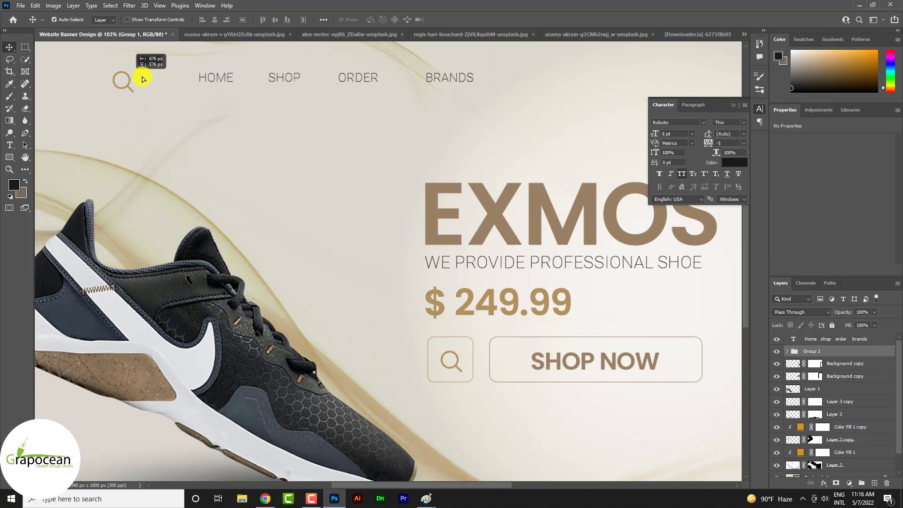
{"action": "left_click_drag", "start_coordinate": [179, 75], "coordinate": [174, 77]}
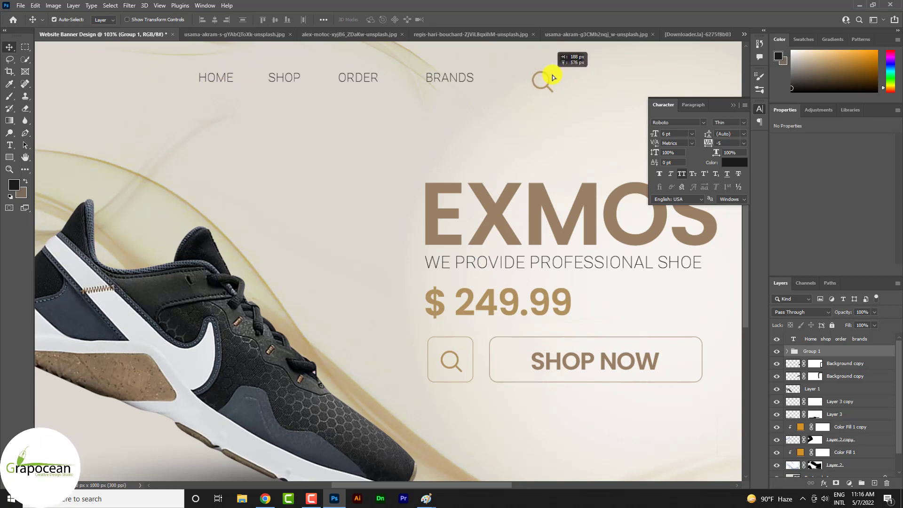
{"action": "mouse_move", "coordinate": [553, 77]}
{"action": "left_mouse_down"}
{"action": "mouse_move", "coordinate": [620, 71]}
{"action": "mouse_move", "coordinate": [606, 74]}
{"action": "left_mouse_up"}
{"action": "key", "text": "ctrl+0"}
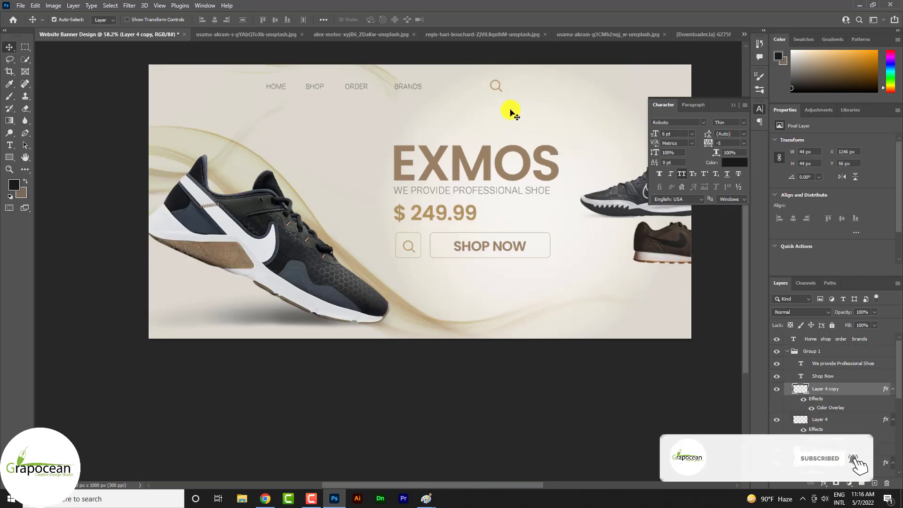
Draw a grey rectangle search bar around the navigation magnifier
{"action": "scroll", "coordinate": [399, 168], "scroll_direction": "up", "scroll_amount": 1}
{"action": "right_click", "coordinate": [9, 157]}
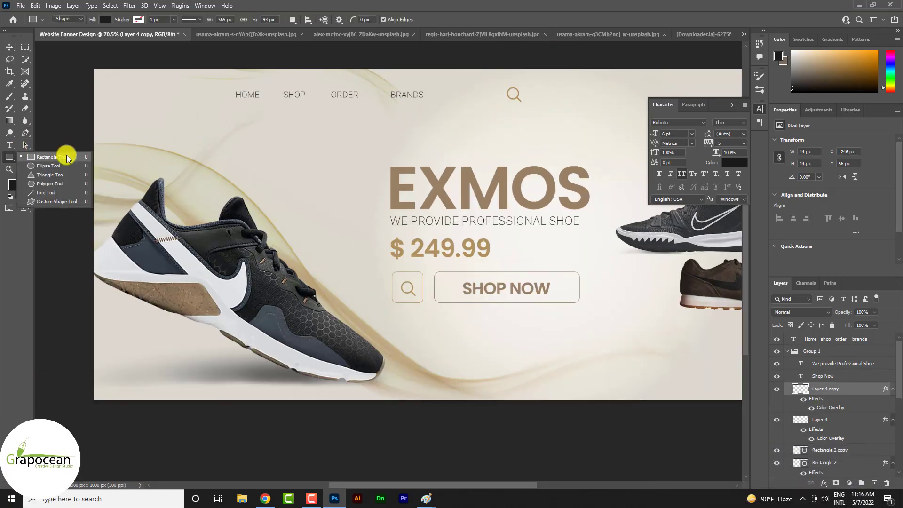
{"action": "left_click", "coordinate": [51, 158]}
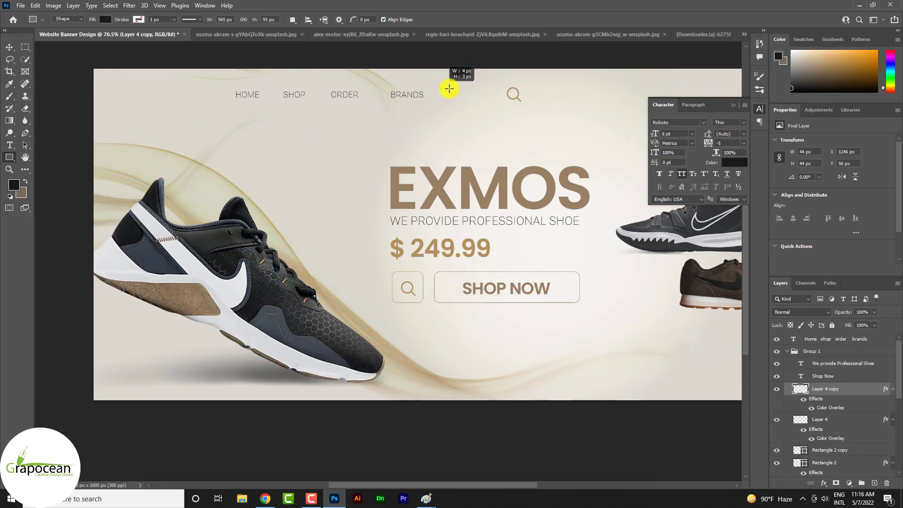
{"action": "left_click_drag", "start_coordinate": [449, 88], "coordinate": [536, 103]}
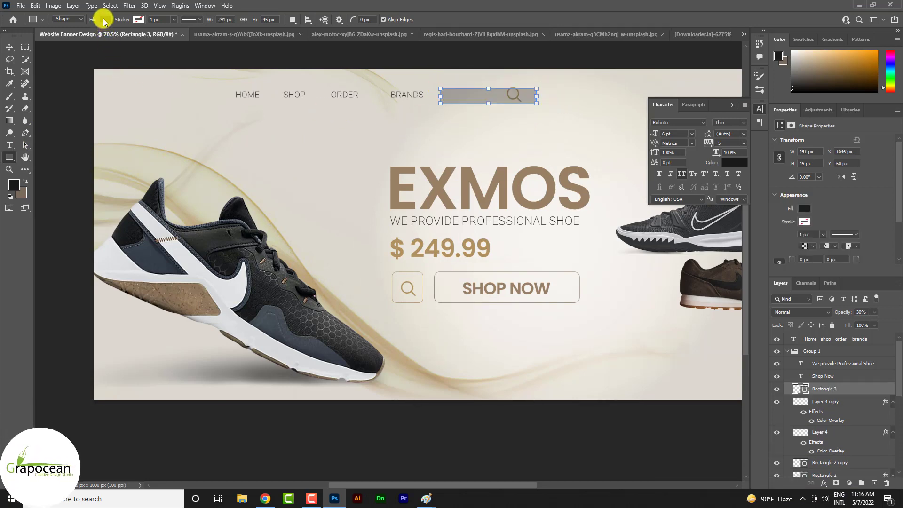
{"action": "left_click", "coordinate": [9, 47]}
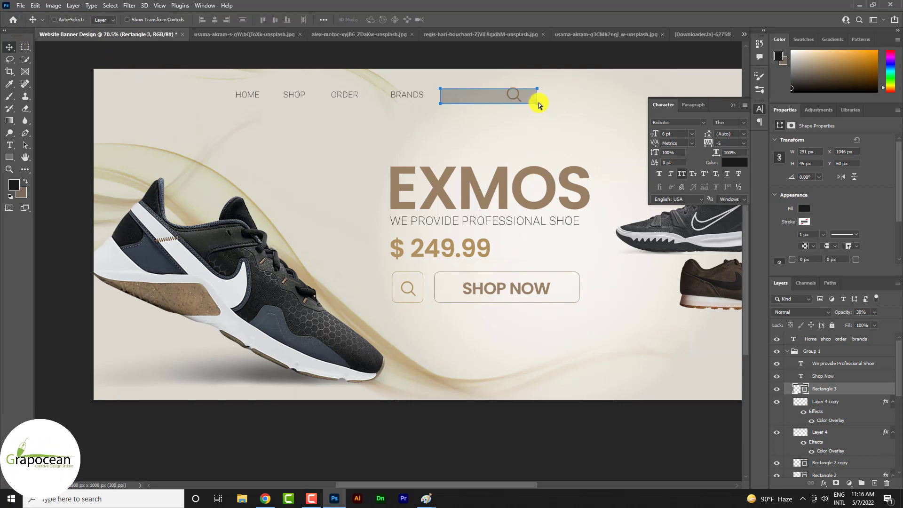
Align the navigation magnifier and the grey search bar with each other
{"action": "scroll", "coordinate": [536, 100], "scroll_direction": "up", "scroll_amount": 3}
{"action": "scroll", "coordinate": [503, 83], "scroll_direction": "up", "scroll_amount": 2}
{"action": "scroll", "coordinate": [503, 84], "scroll_direction": "up", "scroll_amount": 2}
{"action": "left_click", "coordinate": [502, 77], "text": "ctrl"}
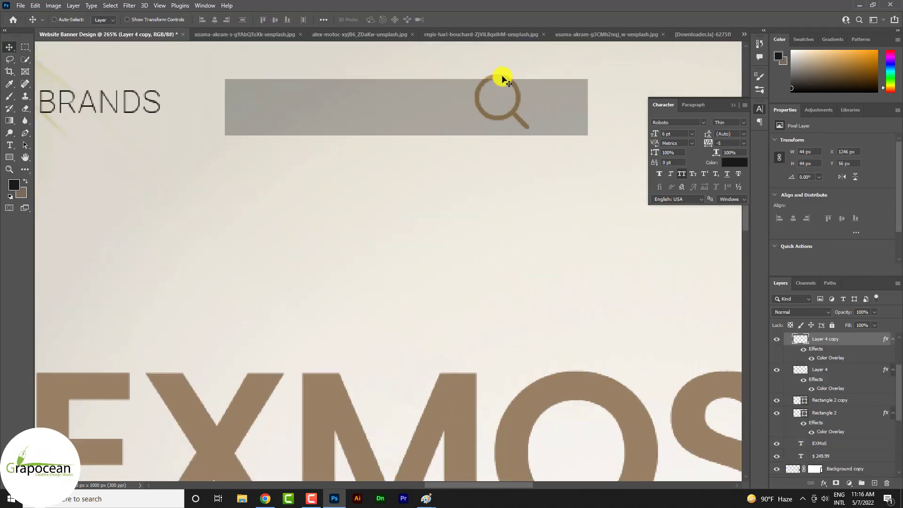
{"action": "scroll", "coordinate": [502, 89], "scroll_direction": "up", "scroll_amount": 1}
{"action": "left_click_drag", "start_coordinate": [517, 94], "coordinate": [564, 97]}
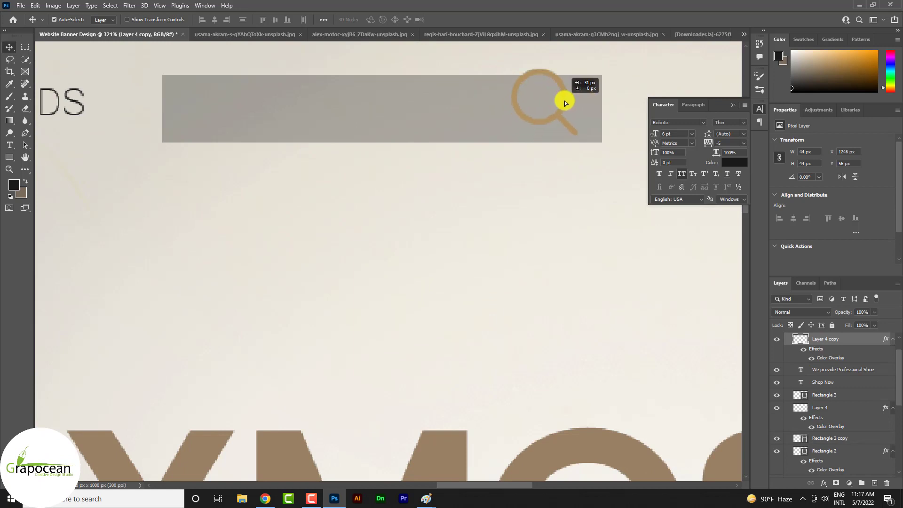
{"action": "left_click_drag", "start_coordinate": [397, 130], "coordinate": [402, 123]}
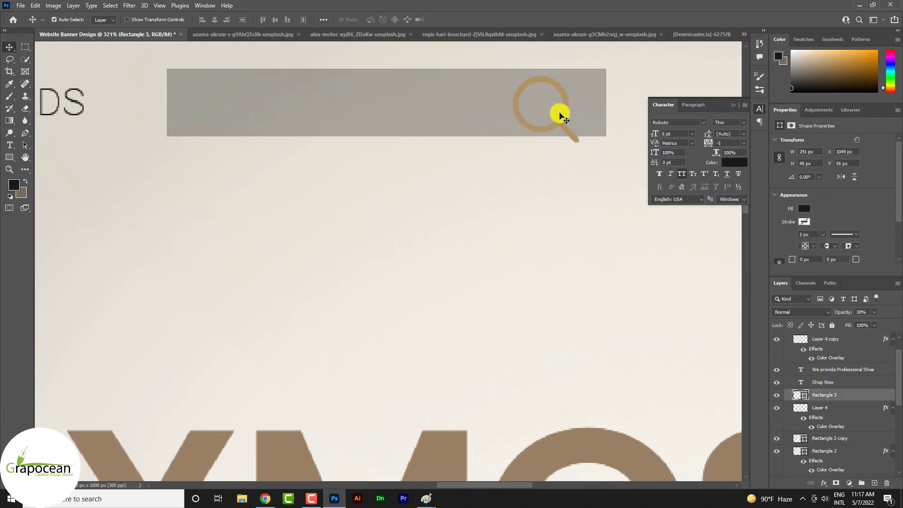
{"action": "left_click_drag", "start_coordinate": [565, 111], "coordinate": [569, 105]}
Shrink the navigation magnifier to about 60% inside the search bar
{"action": "key", "text": "ctrl+t"}
{"action": "left_click_drag", "start_coordinate": [584, 137], "coordinate": [569, 121]}
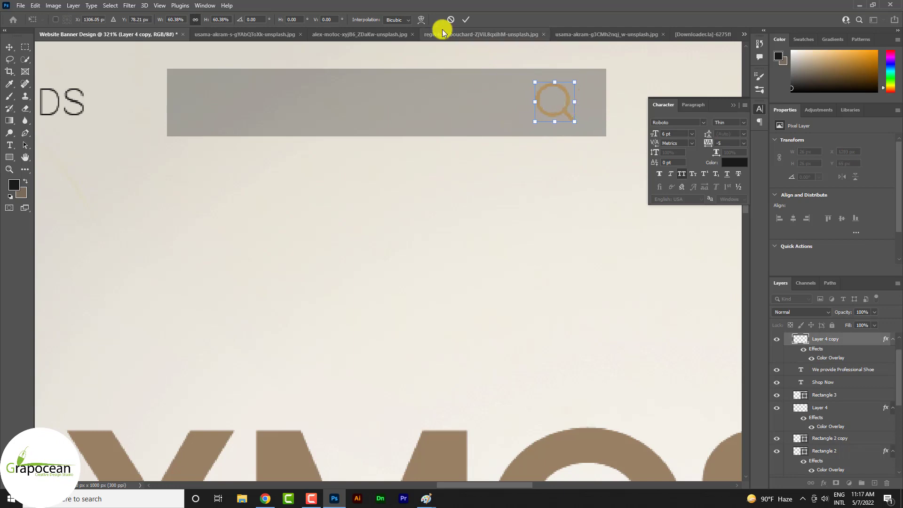
{"action": "left_click", "coordinate": [466, 19]}
{"action": "scroll", "coordinate": [466, 300], "scroll_direction": "down", "scroll_amount": 4}
{"action": "scroll", "coordinate": [467, 300], "scroll_direction": "down", "scroll_amount": 3}
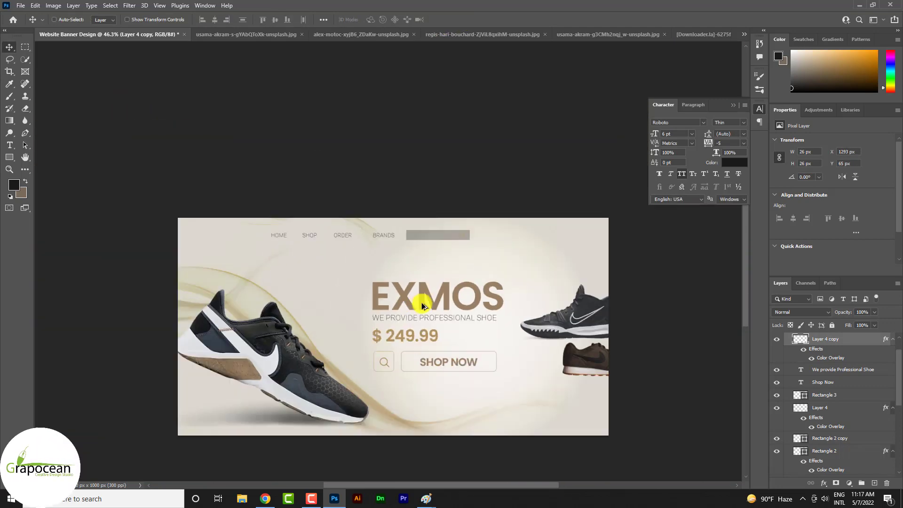
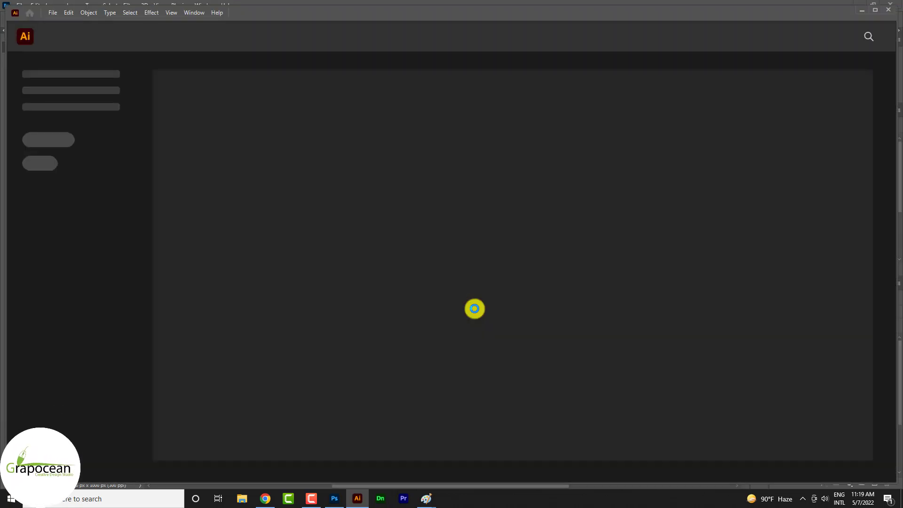
Maximize Illustrator and create a new 1980 × 720 px document
{"action": "left_click", "coordinate": [874, 9]}
{"action": "left_click", "coordinate": [49, 194]}
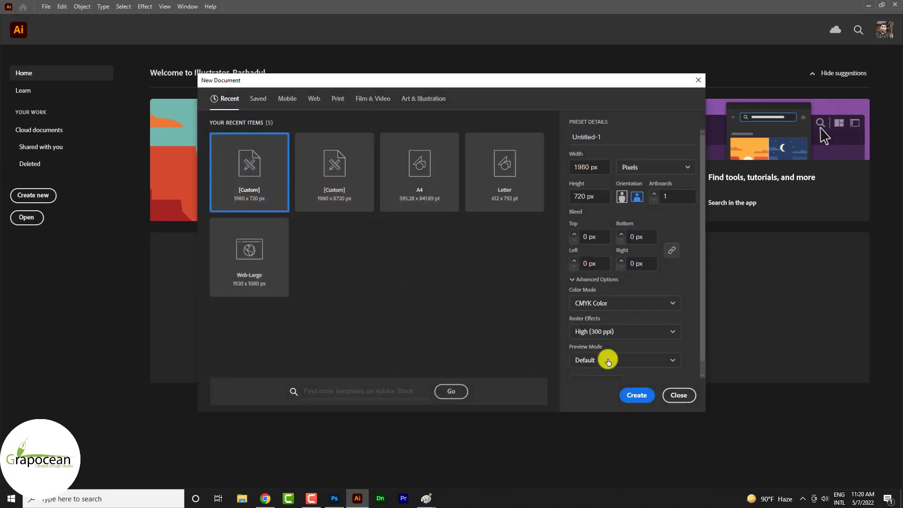
{"action": "left_click", "coordinate": [636, 394]}
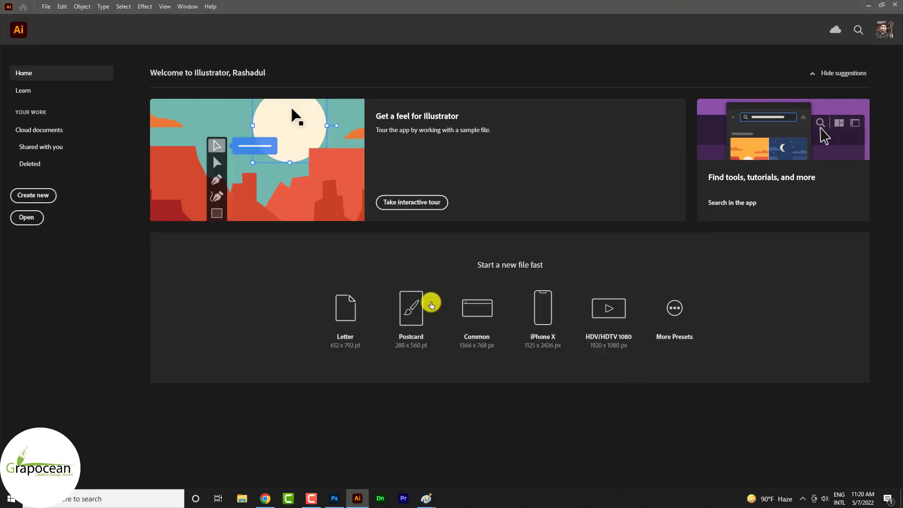
{"action": "left_click", "coordinate": [33, 195]}
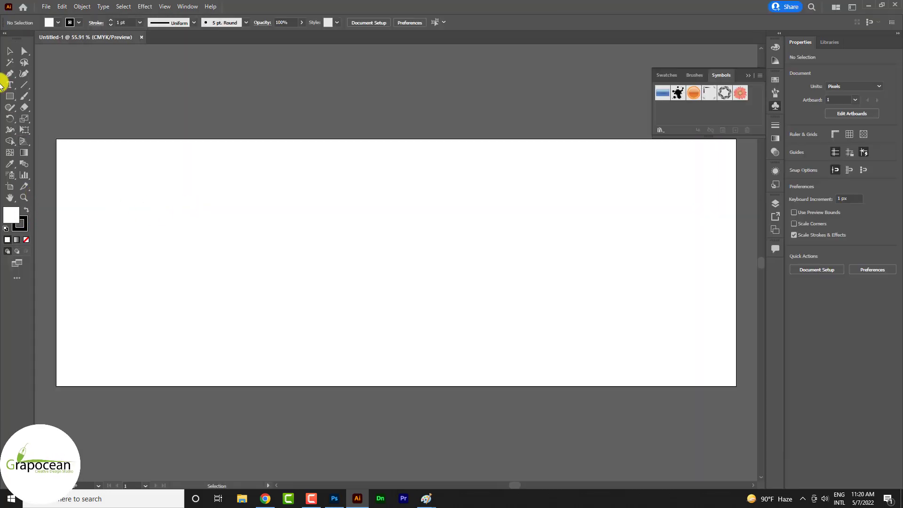
Draw a 3-sided polygon triangle on the artboard with the Polygon tool
{"action": "left_click", "coordinate": [13, 96]}
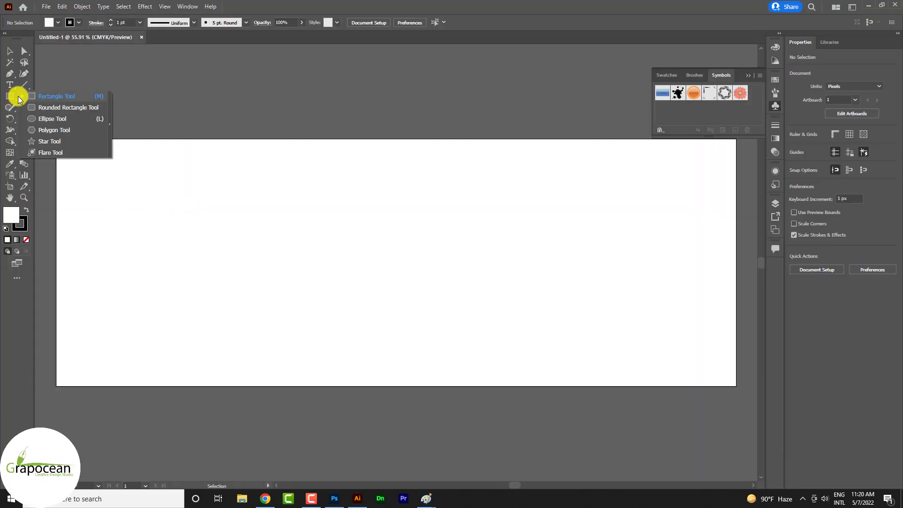
{"action": "left_click", "coordinate": [43, 130]}
{"action": "left_click_drag", "start_coordinate": [318, 240], "coordinate": [332, 245]}
{"action": "key", "text": "ctrl+z"}
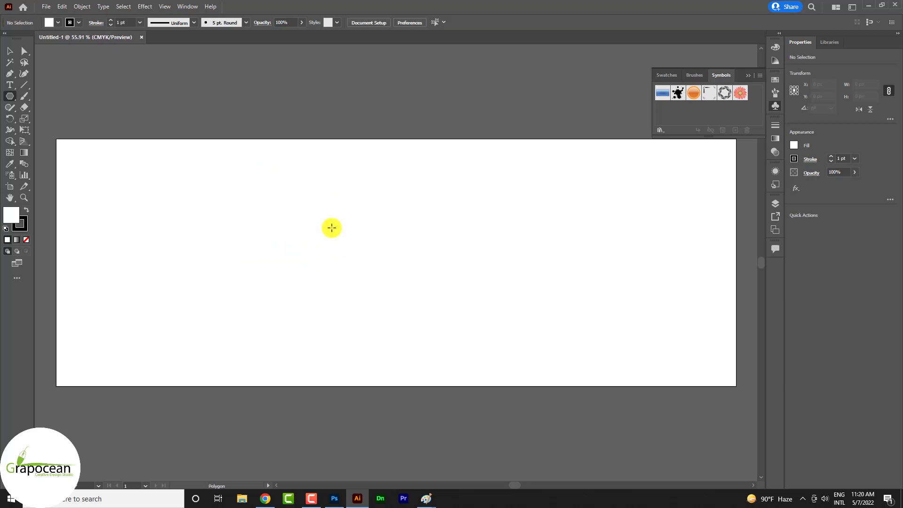
{"action": "right_click", "coordinate": [334, 205]}
{"action": "left_click", "coordinate": [10, 95]}
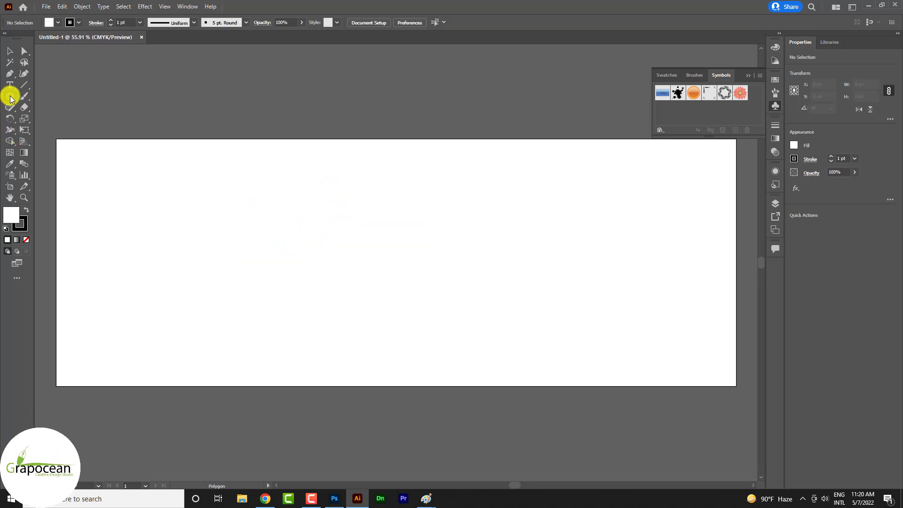
{"action": "left_click", "coordinate": [348, 185]}
{"action": "left_click", "coordinate": [441, 244]}
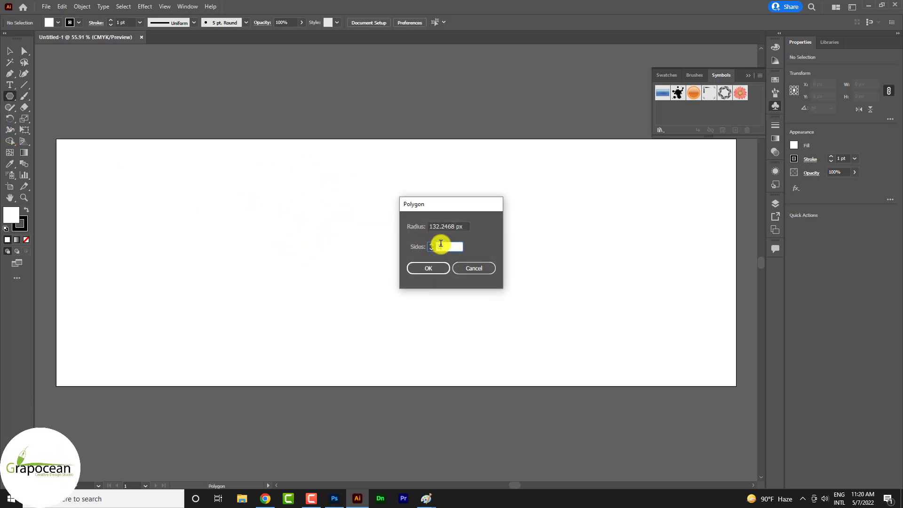
{"action": "left_click", "coordinate": [411, 265]}
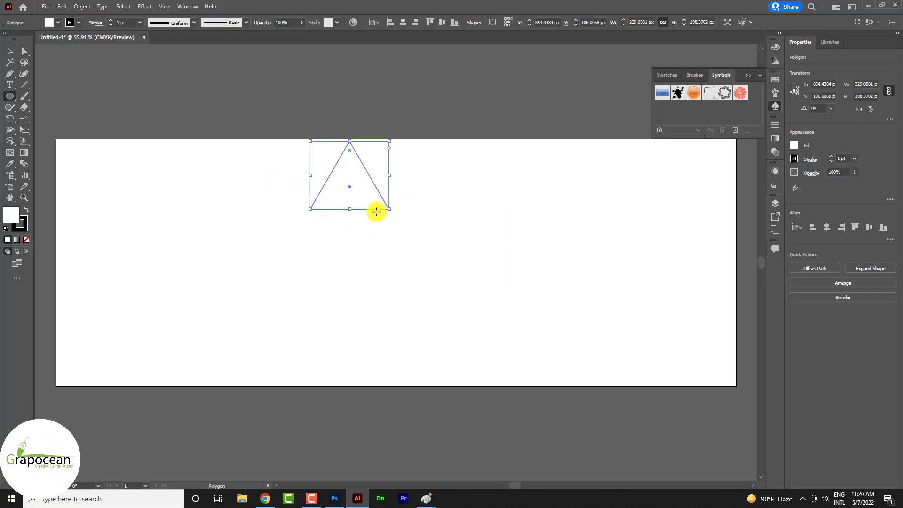
Give the triangle no stroke and an orange fill
{"action": "left_click", "coordinate": [78, 24]}
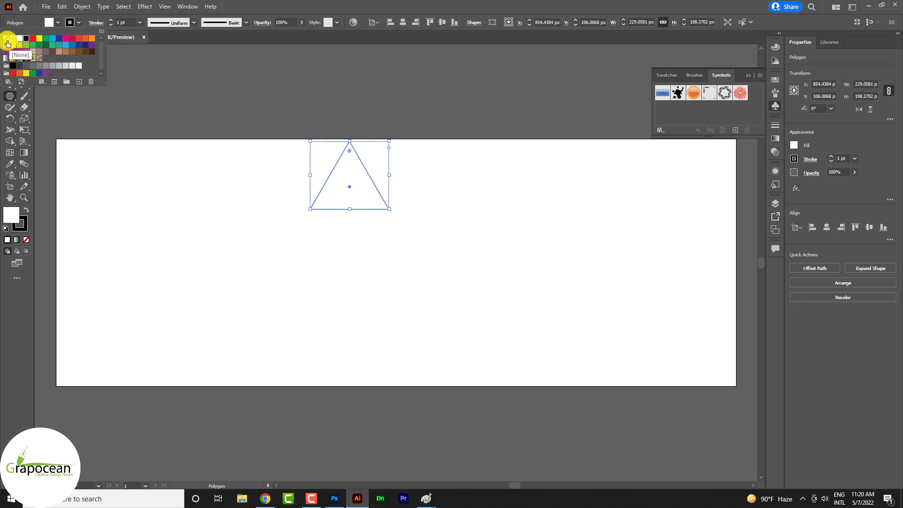
{"action": "left_click", "coordinate": [58, 24]}
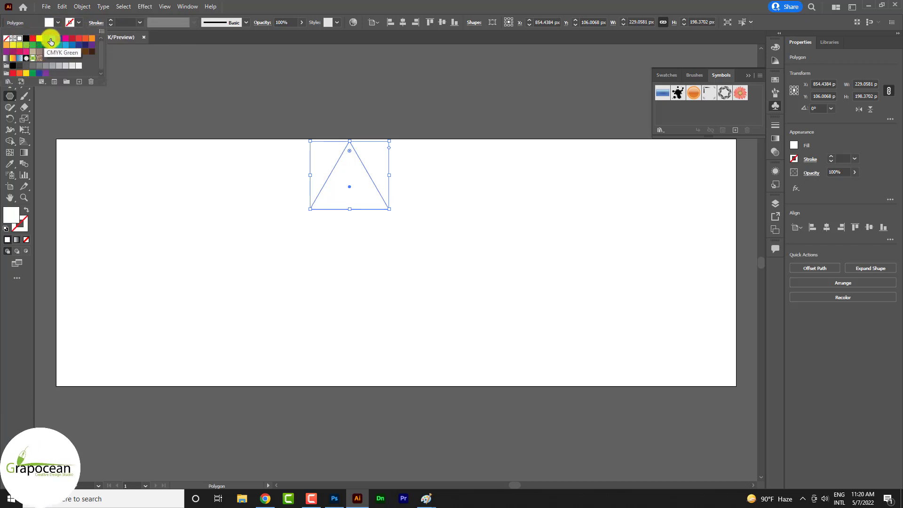
{"action": "left_click", "coordinate": [12, 47]}
Move the triangle to the artboard centre and add an anchor point mid left edge
{"action": "key", "text": "v"}
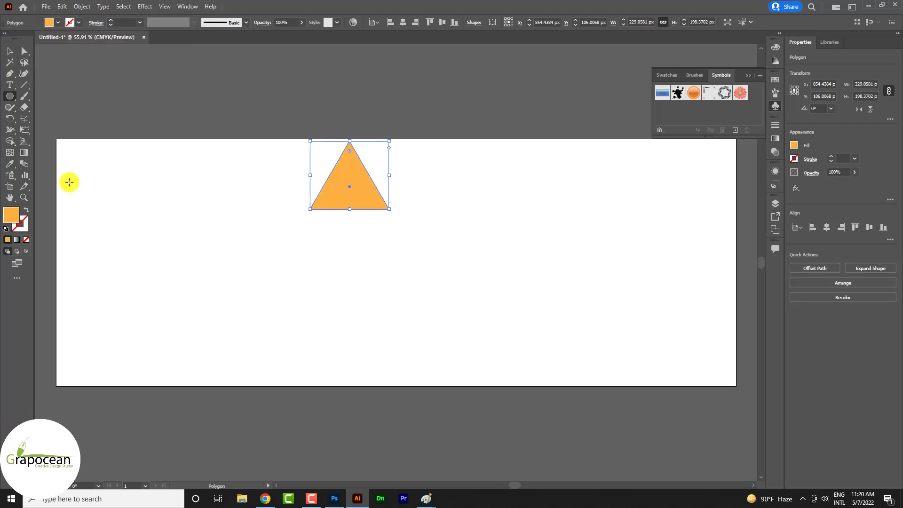
{"action": "mouse_move", "coordinate": [376, 207]}
{"action": "left_mouse_down"}
{"action": "mouse_move", "coordinate": [432, 240]}
{"action": "mouse_move", "coordinate": [446, 300]}
{"action": "mouse_move", "coordinate": [342, 302]}
{"action": "left_mouse_up"}
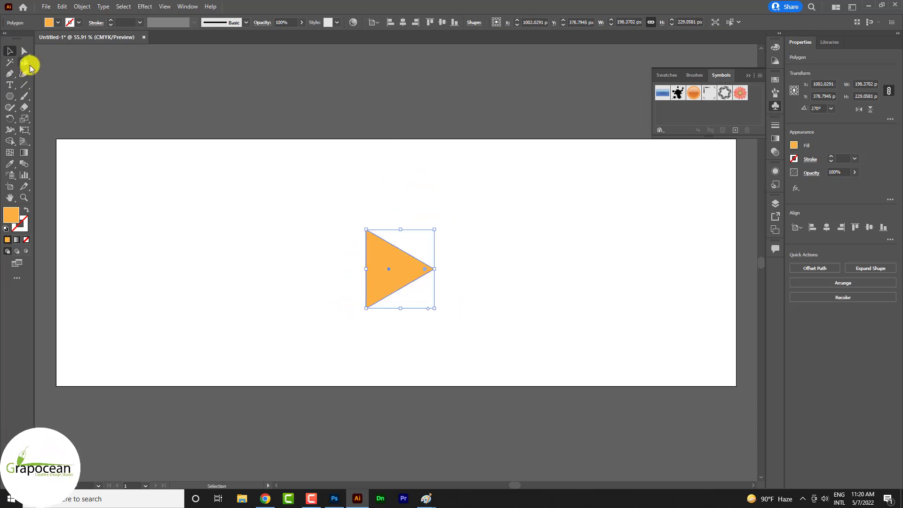
{"action": "left_click_drag", "start_coordinate": [14, 74], "coordinate": [42, 85]}
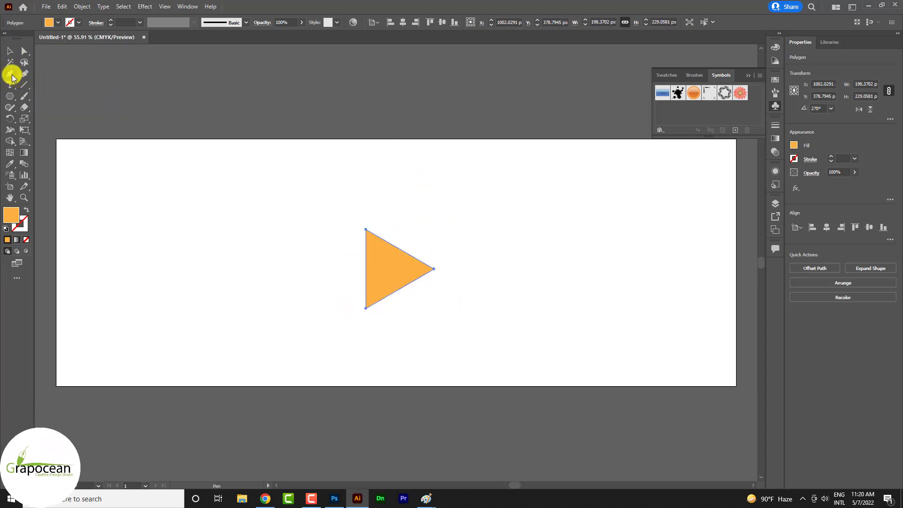
{"action": "left_click", "coordinate": [366, 270]}
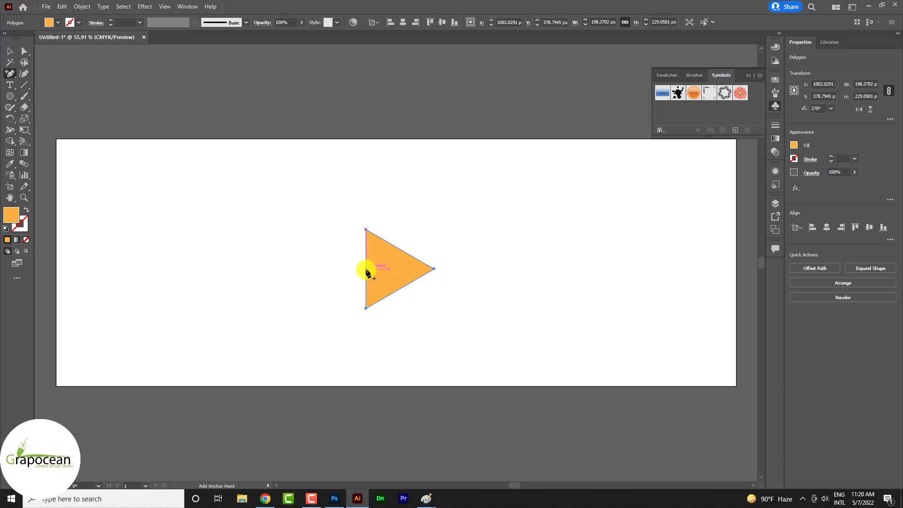
{"action": "left_click", "coordinate": [366, 270]}
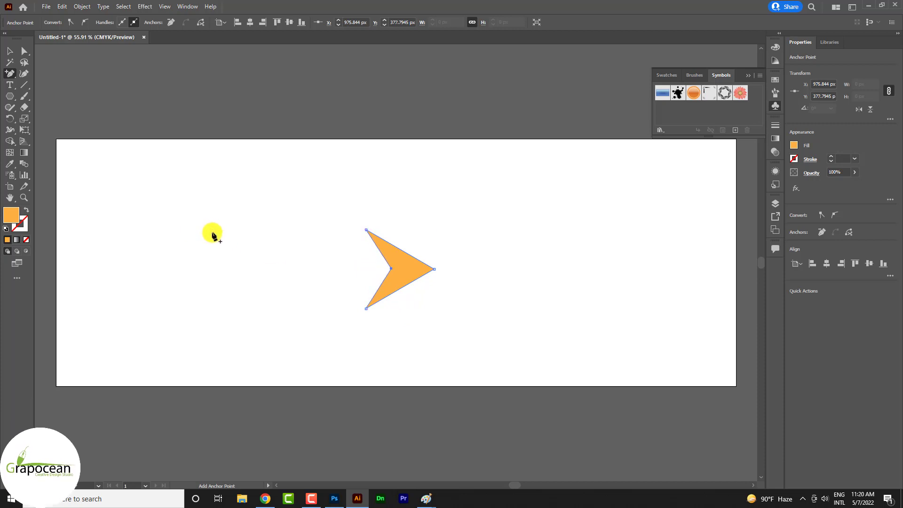
Move the chevron above the artboard and shrink it to about 47 × 54 px
{"action": "left_click", "coordinate": [10, 50]}
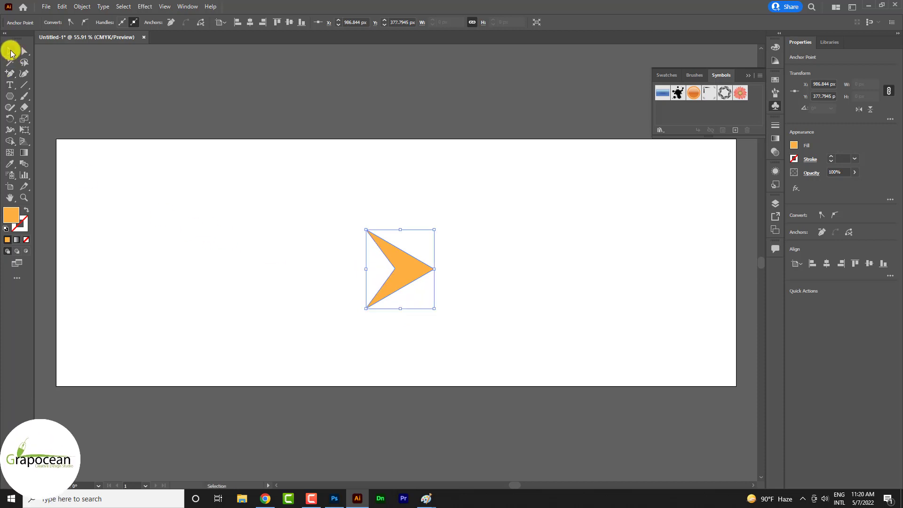
{"action": "left_click", "coordinate": [359, 280]}
{"action": "mouse_move", "coordinate": [398, 264]}
{"action": "left_mouse_down"}
{"action": "mouse_move", "coordinate": [382, 132]}
{"action": "mouse_move", "coordinate": [355, 72]}
{"action": "left_mouse_up"}
{"action": "scroll", "coordinate": [377, 195], "scroll_direction": "up", "scroll_amount": 5}
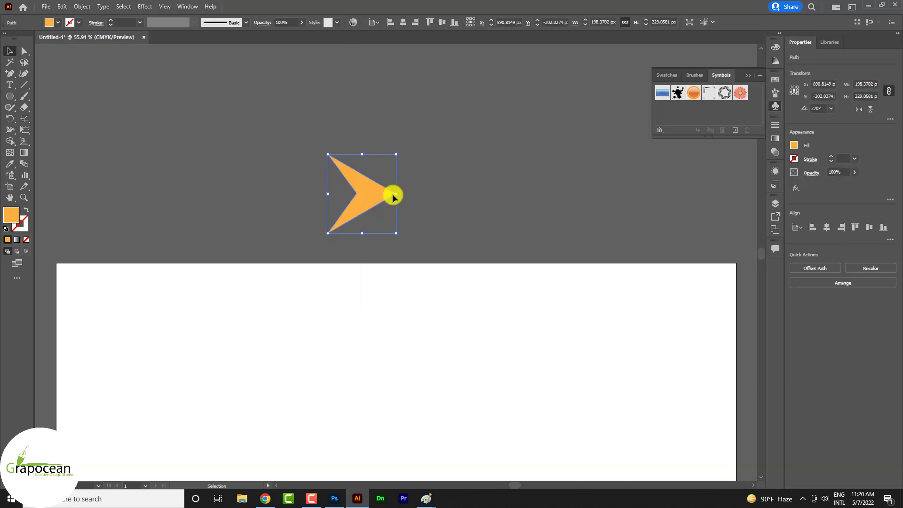
{"action": "left_click_drag", "start_coordinate": [398, 235], "coordinate": [343, 211]}
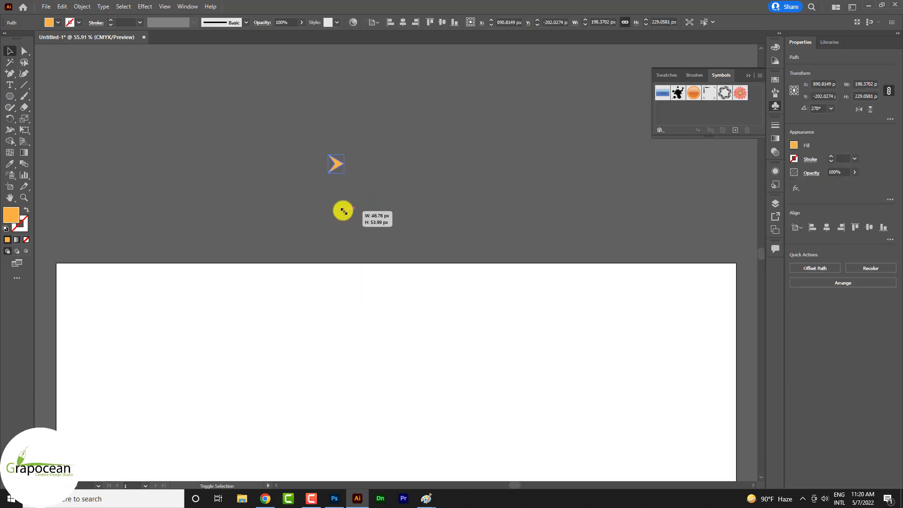
{"action": "left_click", "coordinate": [347, 201]}
Alt-drag a copy right and repeat with Ctrl+D to make a row of six chevrons
{"action": "scroll", "coordinate": [335, 235], "scroll_direction": "up", "scroll_amount": 5}
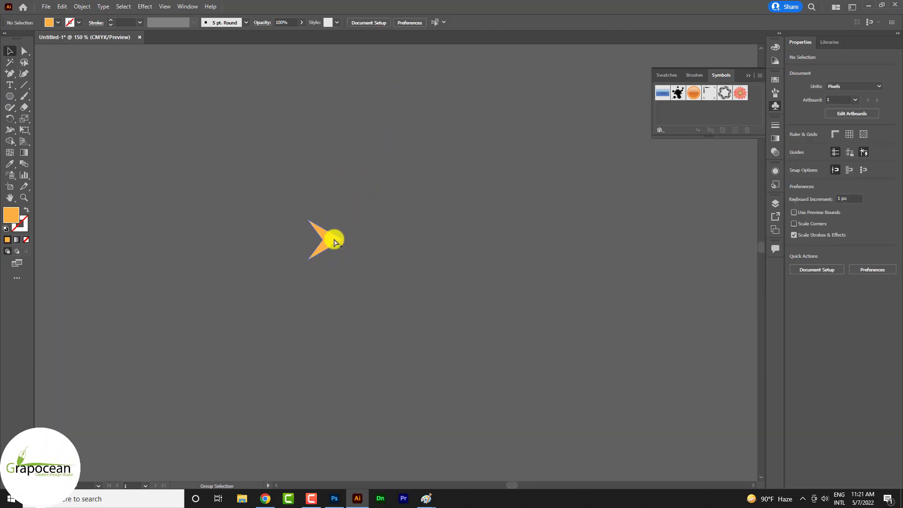
{"action": "left_click_drag", "start_coordinate": [321, 241], "coordinate": [393, 242]}
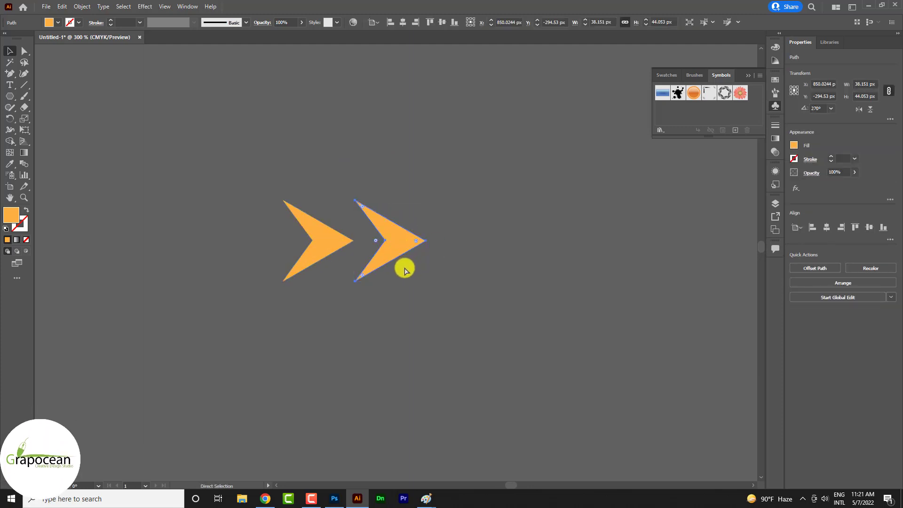
{"action": "key", "text": "ctrl+d"}
{"action": "key", "text": "ctrl+d"}
{"action": "key", "text": "ctrl+d"}
{"action": "key", "text": "ctrl+d"}
{"action": "scroll", "coordinate": [437, 337], "scroll_direction": "down", "scroll_amount": 4}
{"action": "left_click", "coordinate": [436, 329]}
{"action": "scroll", "coordinate": [435, 312], "scroll_direction": "up", "scroll_amount": 2}
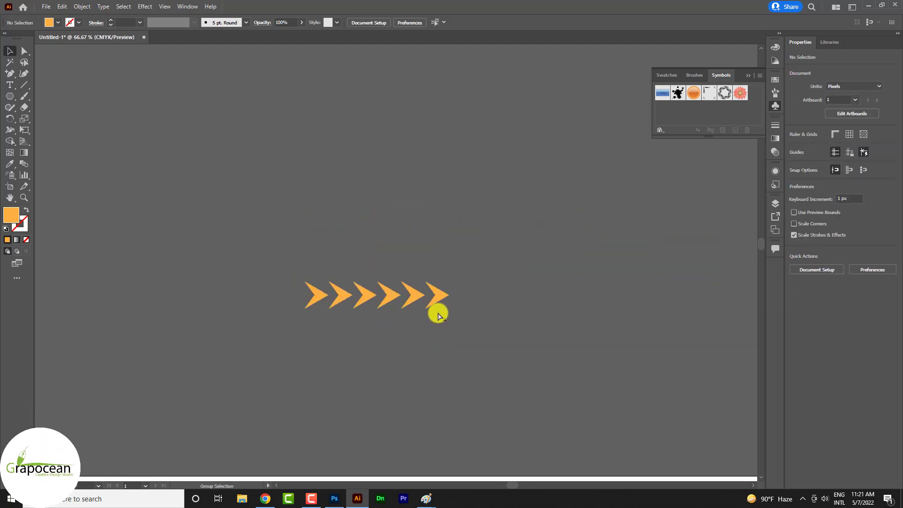
{"action": "left_click_drag", "start_coordinate": [459, 323], "coordinate": [239, 258]}
Place the six orange chevrons into the Photoshop banner, resized and committed
{"action": "left_click_drag", "start_coordinate": [391, 298], "coordinate": [366, 350]}
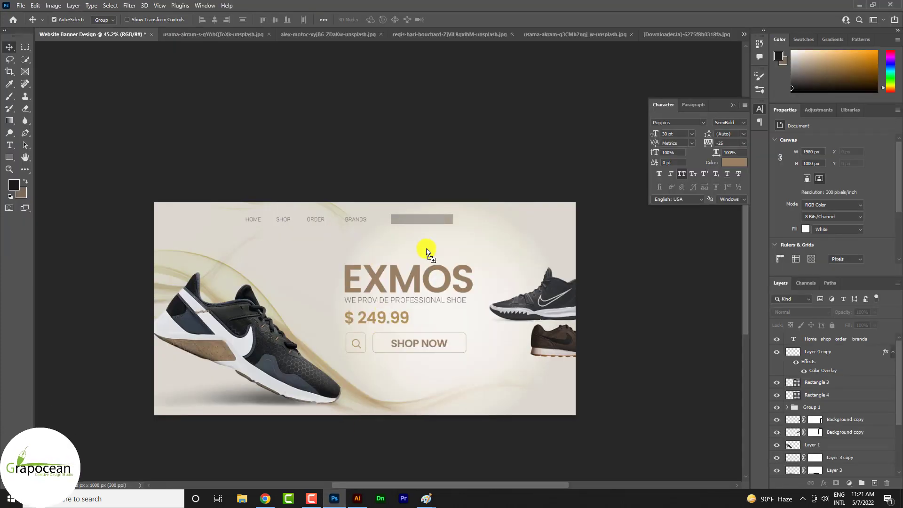
{"action": "left_click_drag", "start_coordinate": [500, 253], "coordinate": [500, 253]}
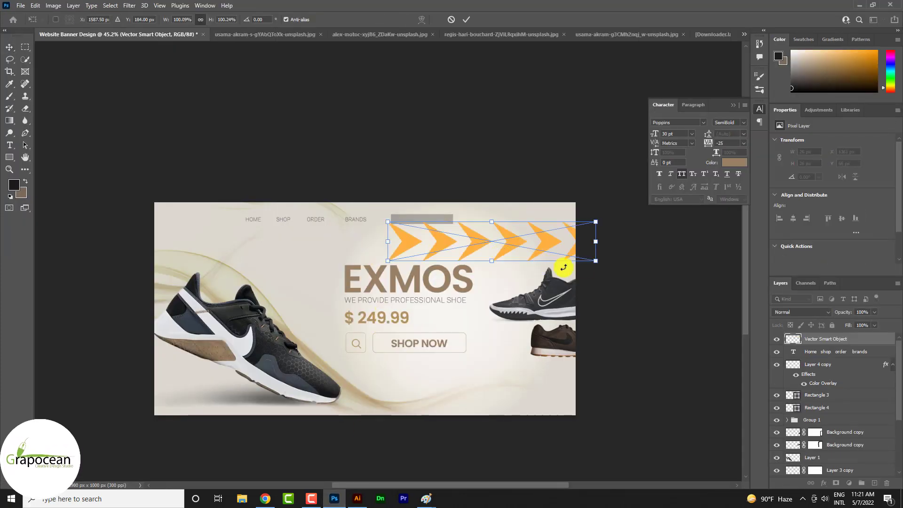
{"action": "mouse_move", "coordinate": [593, 261]}
{"action": "left_mouse_down"}
{"action": "mouse_move", "coordinate": [535, 260]}
{"action": "mouse_move", "coordinate": [520, 238]}
{"action": "mouse_move", "coordinate": [559, 249]}
{"action": "left_mouse_up"}
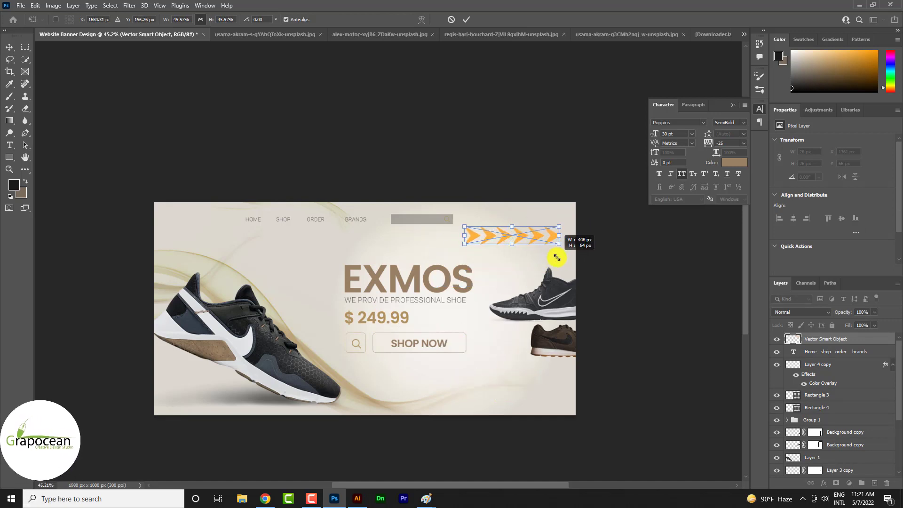
{"action": "left_click", "coordinate": [466, 20]}
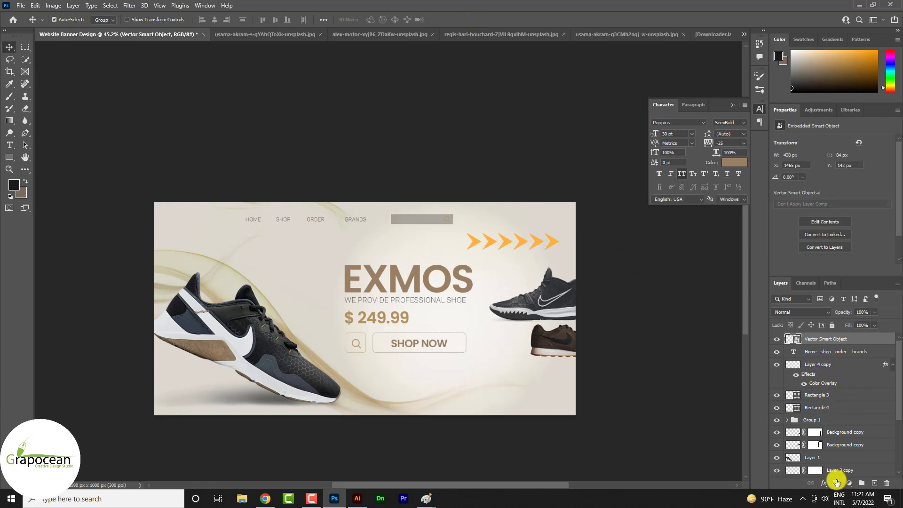
Add a layer mask and a black-to-white gradient fading the arrows toward the left
{"action": "left_click", "coordinate": [835, 483]}
{"action": "left_click", "coordinate": [9, 124]}
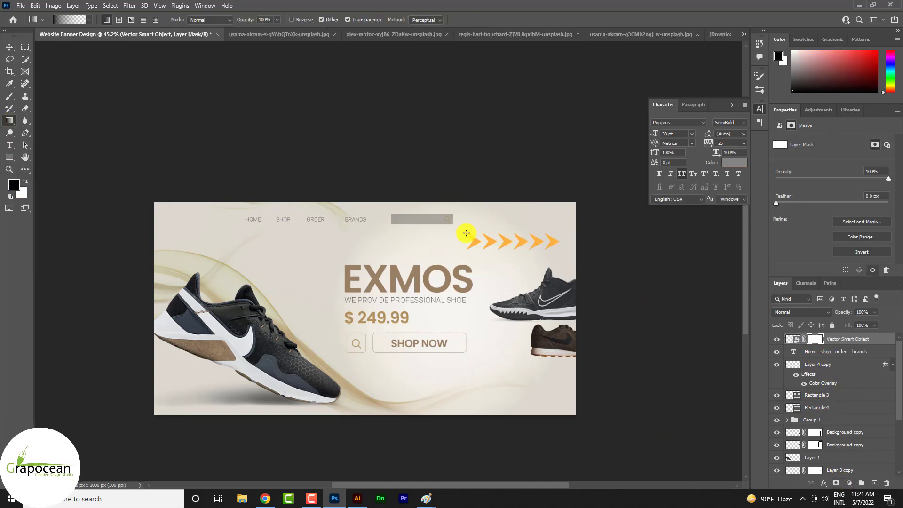
{"action": "left_click_drag", "start_coordinate": [453, 238], "coordinate": [518, 240]}
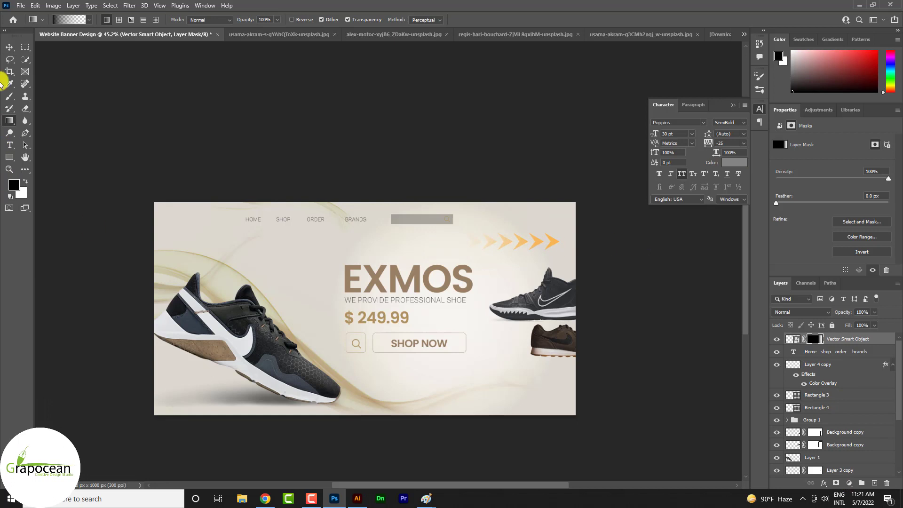
{"action": "left_click", "coordinate": [9, 47]}
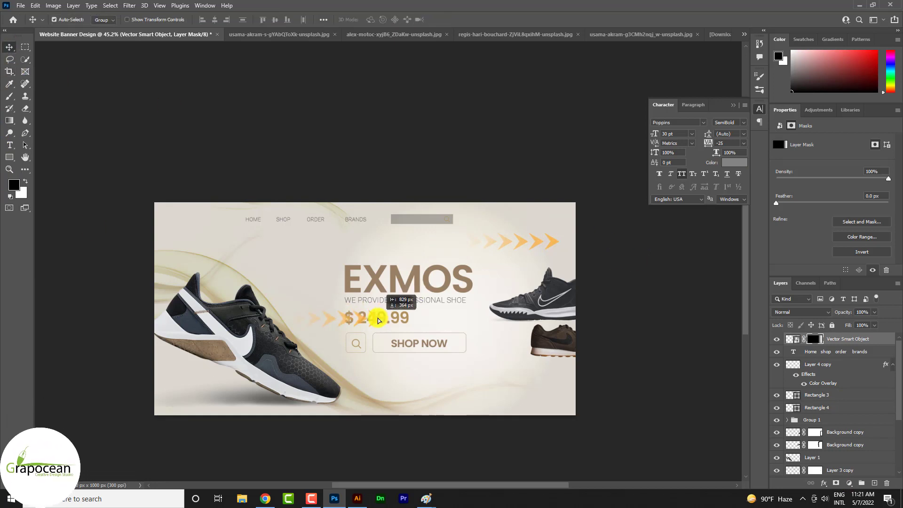
Duplicate the arrows beside the tagline, rotated 180° to point left and slightly enlarged
{"action": "left_click_drag", "start_coordinate": [308, 259], "coordinate": [216, 230]}
{"action": "key", "text": "ctrl+t"}
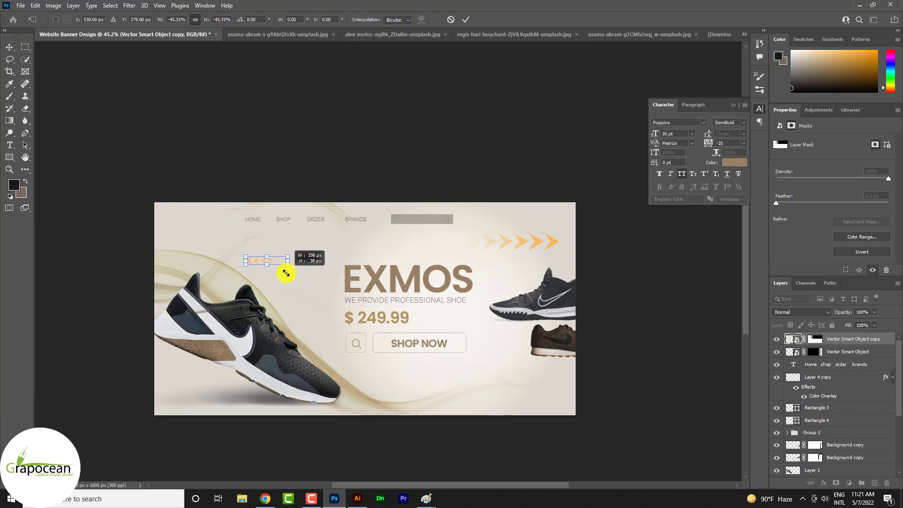
{"action": "left_click_drag", "start_coordinate": [285, 273], "coordinate": [282, 268]}
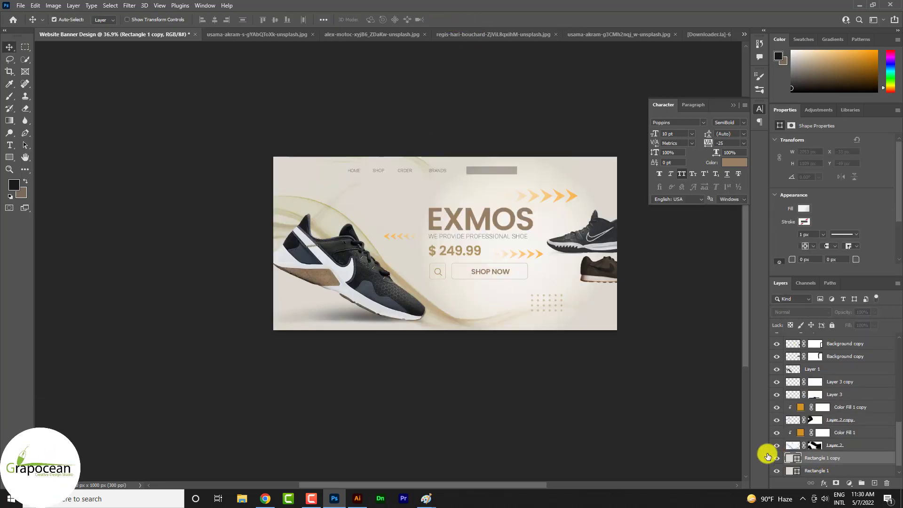
Convert the background rectangle to a Smart Object from the Filter Gallery command
{"action": "left_click", "coordinate": [130, 5]}
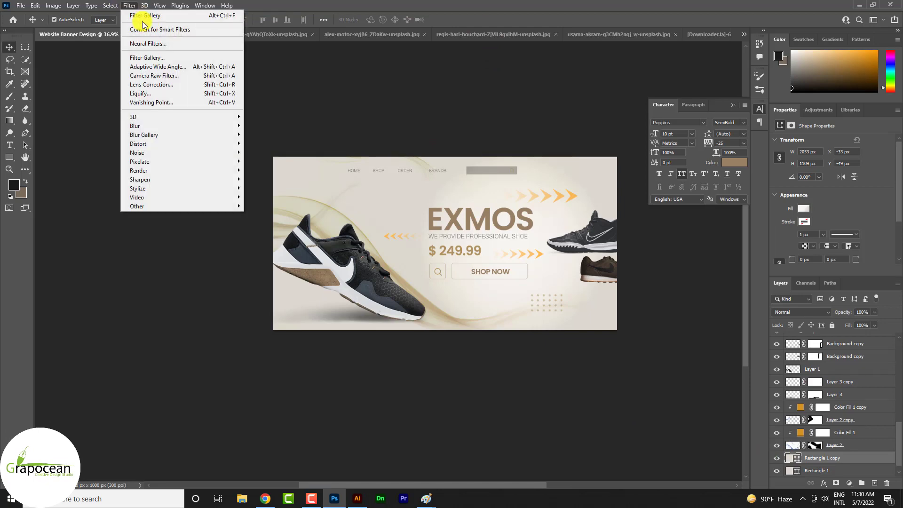
{"action": "left_click", "coordinate": [149, 57]}
{"action": "key", "text": "Return"}
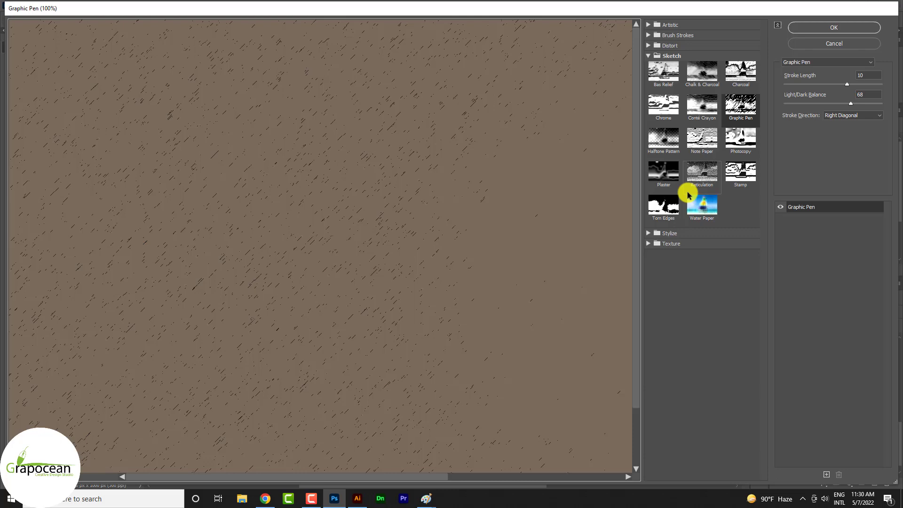
Compare Sketch textures (Stamp, Photocopy, Graphic Pen) and apply Reticulation to the background
{"action": "left_click", "coordinate": [701, 172]}
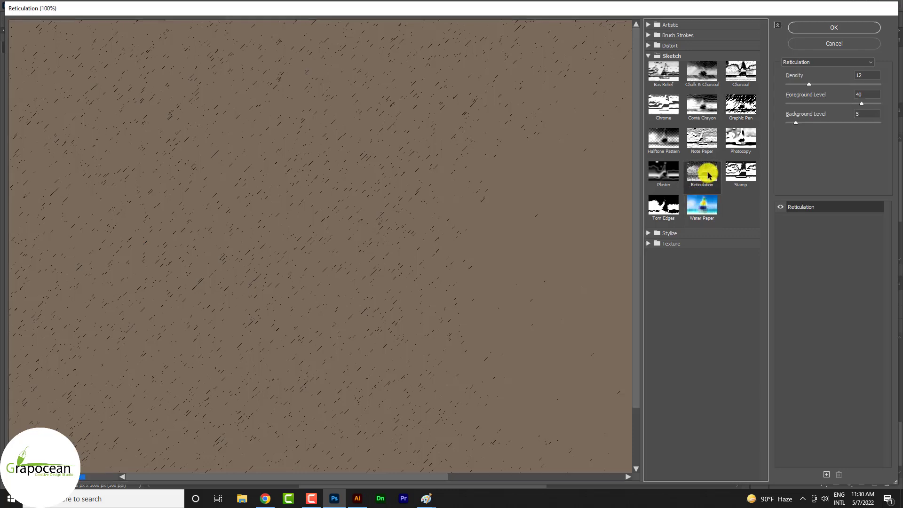
{"action": "left_click", "coordinate": [734, 174]}
{"action": "left_click", "coordinate": [737, 141]}
{"action": "left_click", "coordinate": [742, 112]}
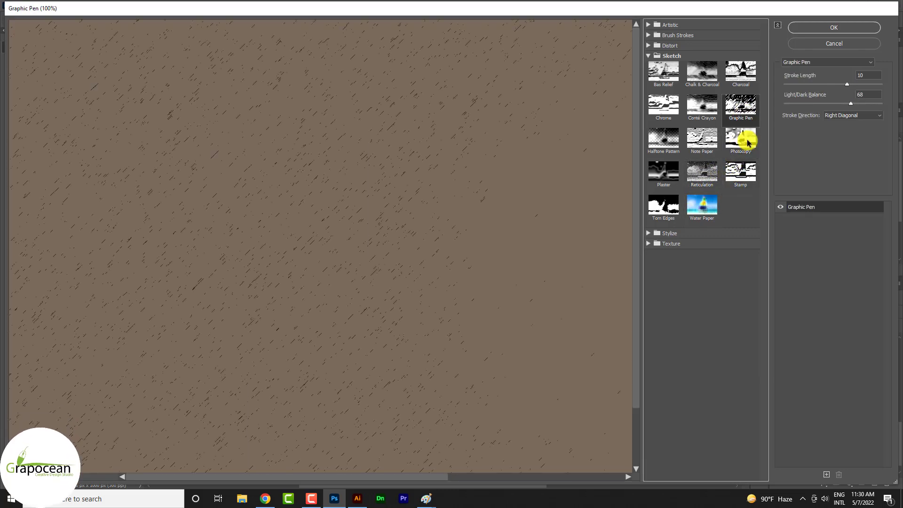
{"action": "left_click", "coordinate": [743, 171]}
{"action": "left_click", "coordinate": [702, 171]}
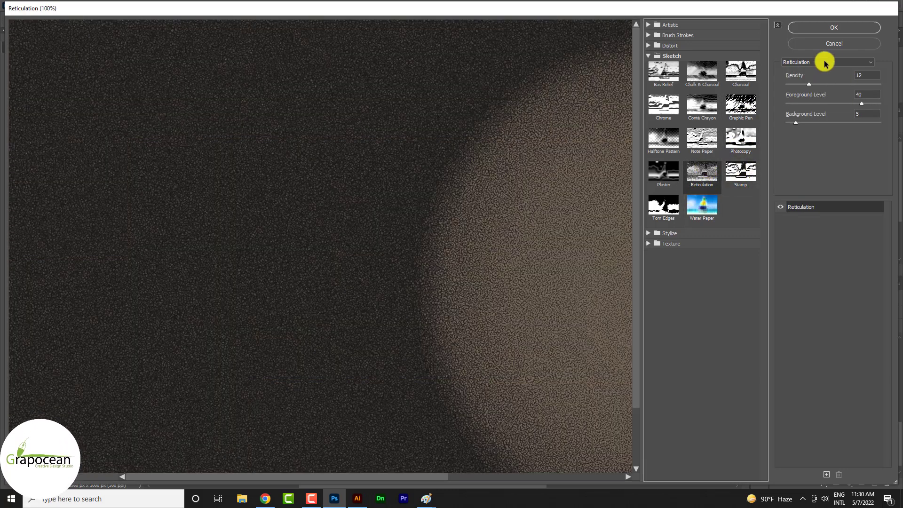
{"action": "left_click", "coordinate": [833, 27]}
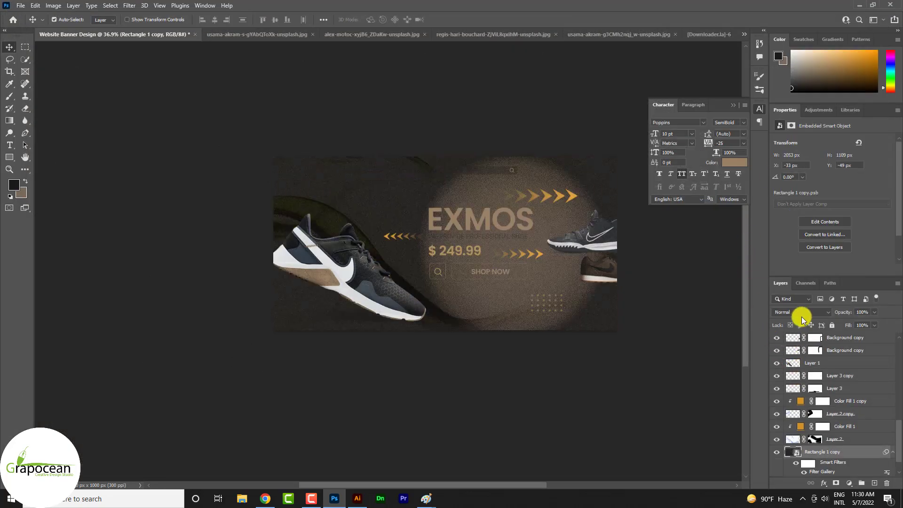
{"action": "left_click", "coordinate": [801, 316]}
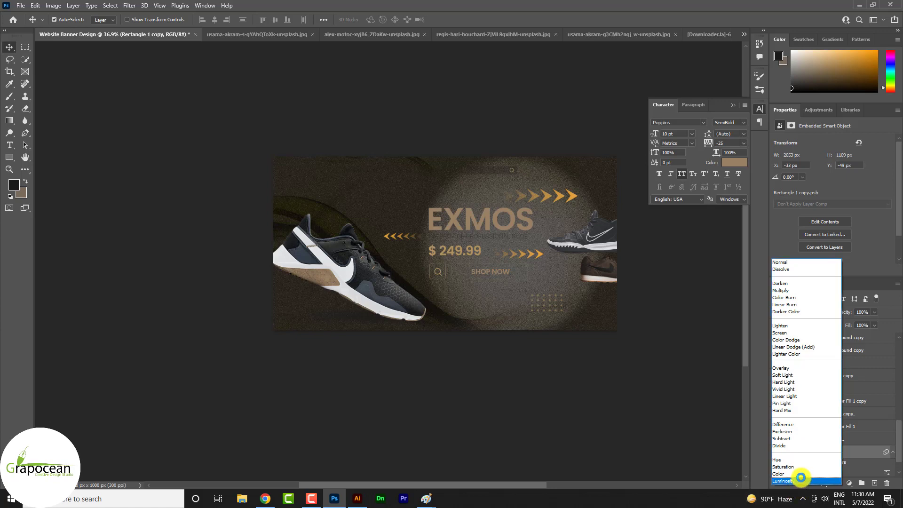
Set the Rectangle 1 copy layer to Overlay and zoom in to inspect the grain
{"action": "left_click", "coordinate": [796, 367]}
{"action": "left_click", "coordinate": [490, 230], "text": "ctrl"}
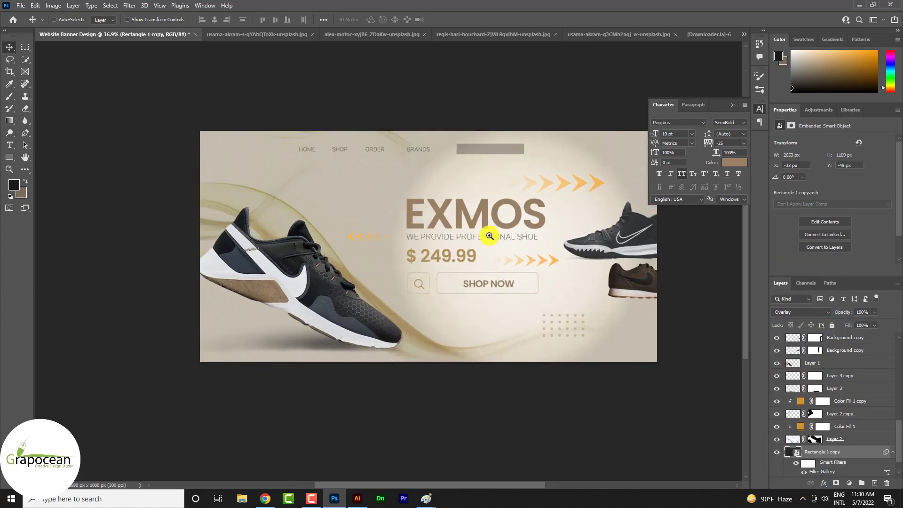
{"action": "scroll", "coordinate": [390, 282], "scroll_direction": "up", "scroll_amount": 2}
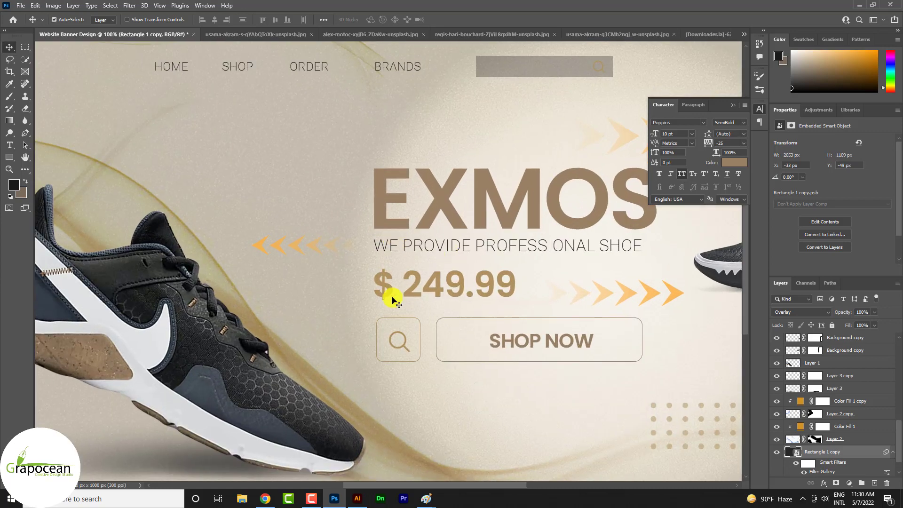
{"action": "scroll", "coordinate": [409, 277], "scroll_direction": "down", "scroll_amount": 3}
{"action": "scroll", "coordinate": [395, 240], "scroll_direction": "up", "scroll_amount": 3}
{"action": "scroll", "coordinate": [371, 212], "scroll_direction": "up", "scroll_amount": 2}
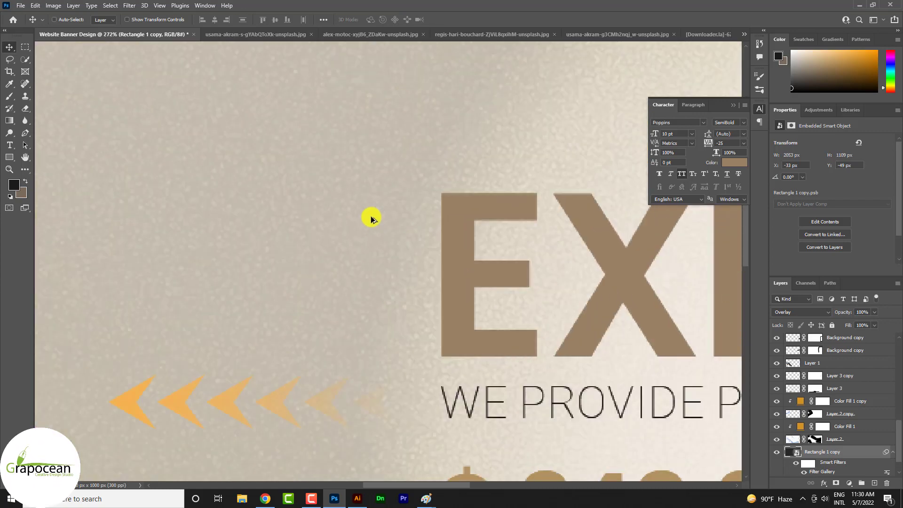
{"action": "scroll", "coordinate": [386, 226], "scroll_direction": "down", "scroll_amount": 3}
{"action": "scroll", "coordinate": [433, 254], "scroll_direction": "down", "scroll_amount": 1}
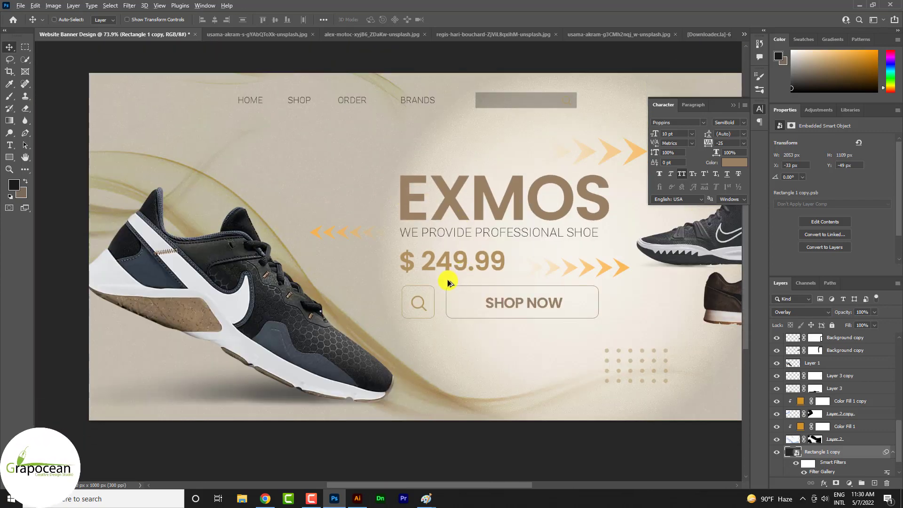
{"action": "scroll", "coordinate": [350, 235], "scroll_direction": "up", "scroll_amount": 3}
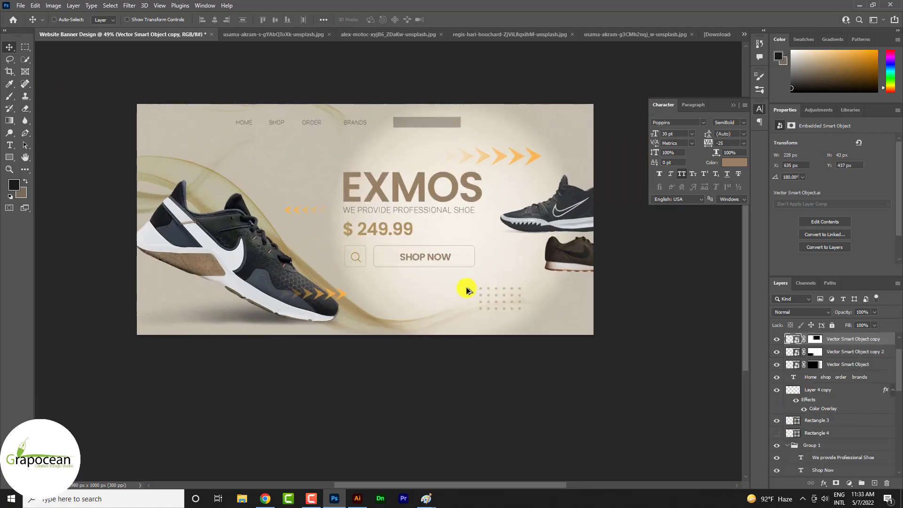
{"action": "scroll", "coordinate": [468, 289], "scroll_direction": "down", "scroll_amount": 2}
{"action": "scroll", "coordinate": [468, 288], "scroll_direction": "down", "scroll_amount": 1}
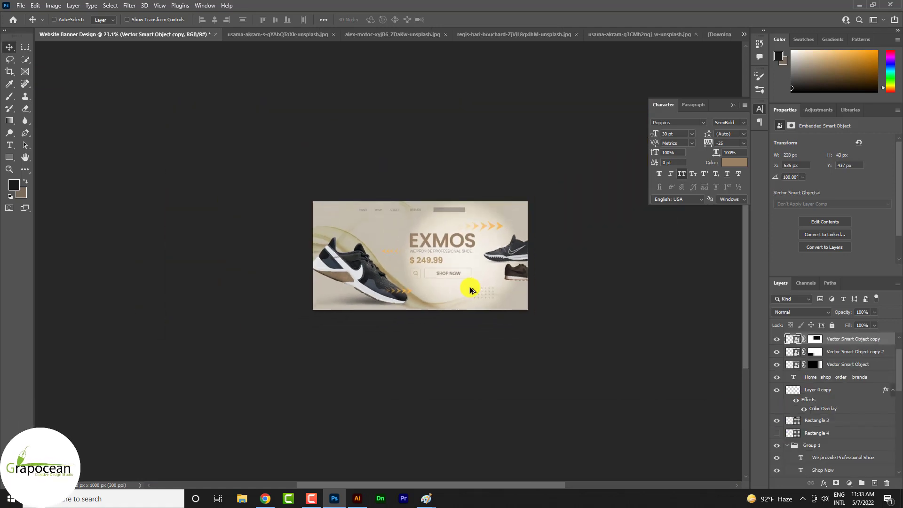
{"action": "scroll", "coordinate": [468, 289], "scroll_direction": "up", "scroll_amount": 3}
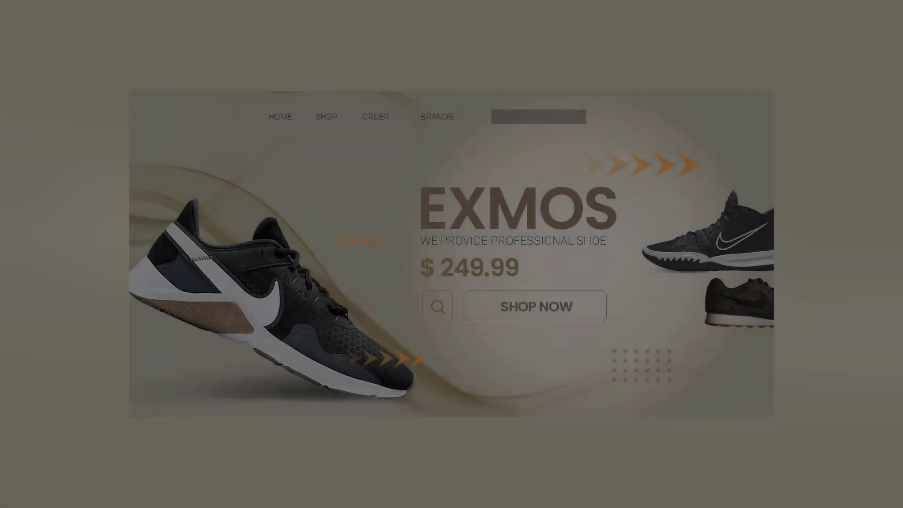